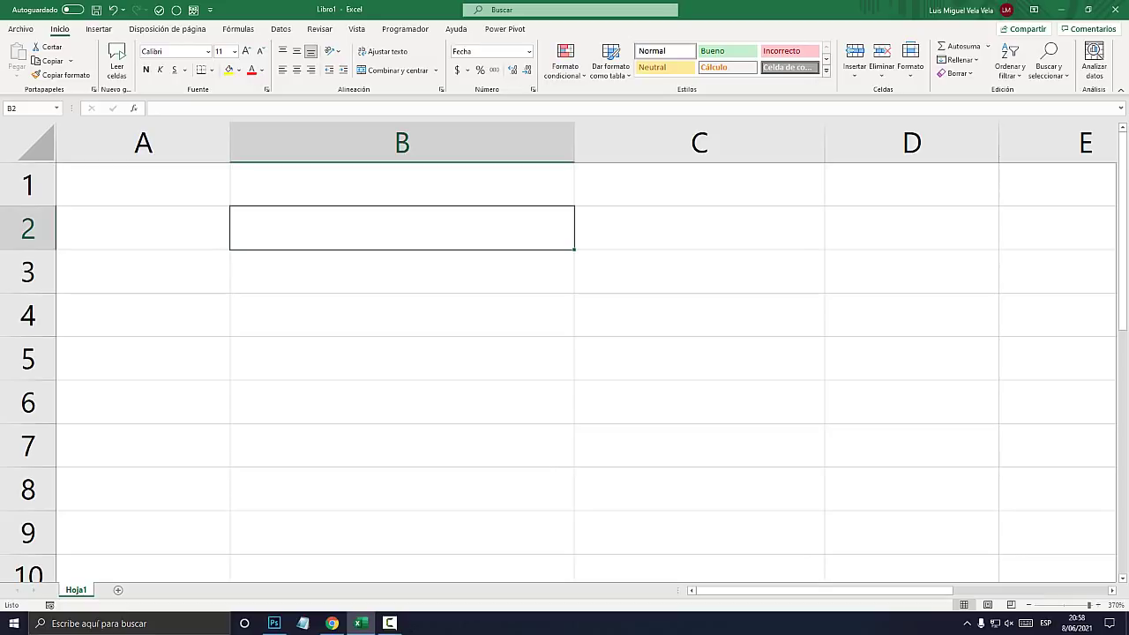
Enter '=FECHA() in B2 and '=Aleatorio.Entre() in B3 as plain text labels.
{"action": "type", "text": "'=F"}
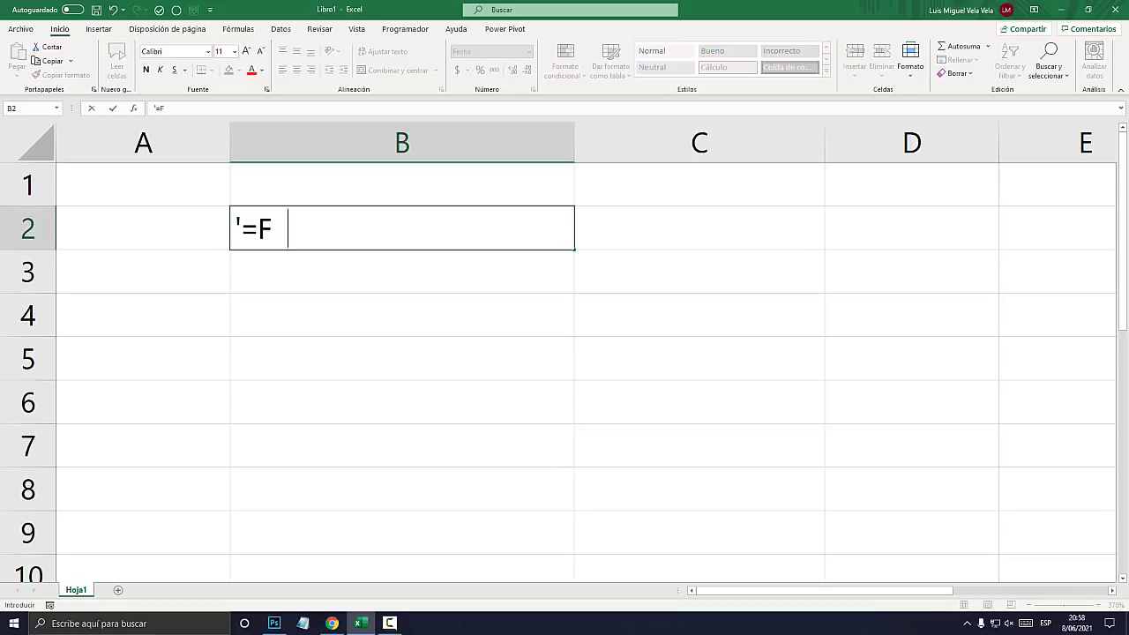
{"action": "type", "text": "ECHA()"}
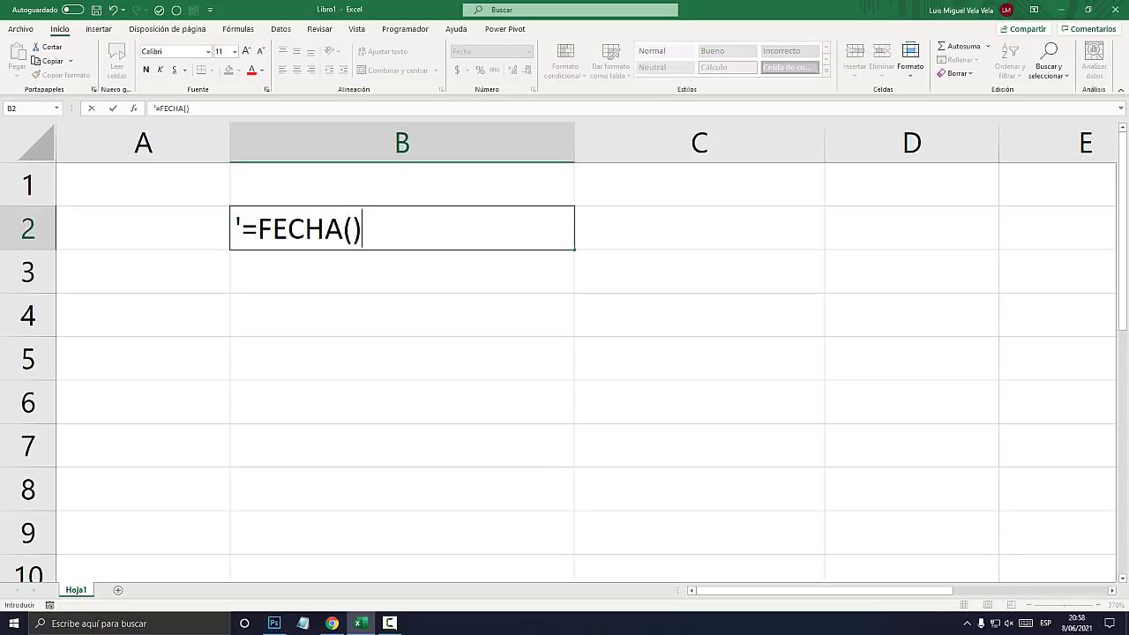
{"action": "key", "text": "Return"}
{"action": "type", "text": "'"}
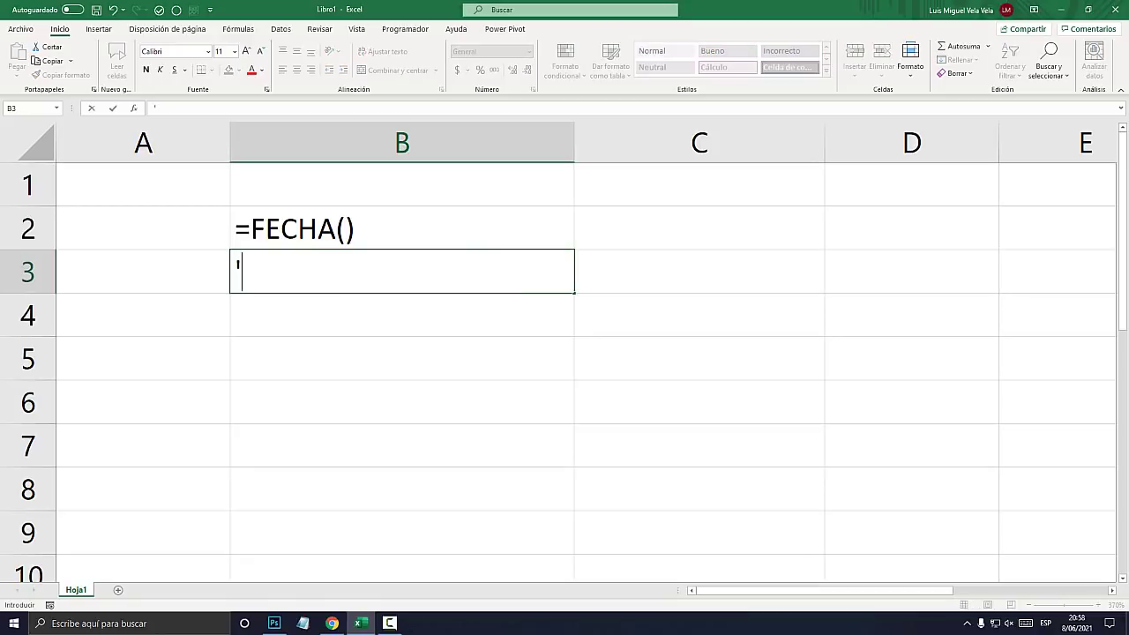
{"action": "type", "text": "="}
{"action": "type", "text": "Aleatorio.E"}
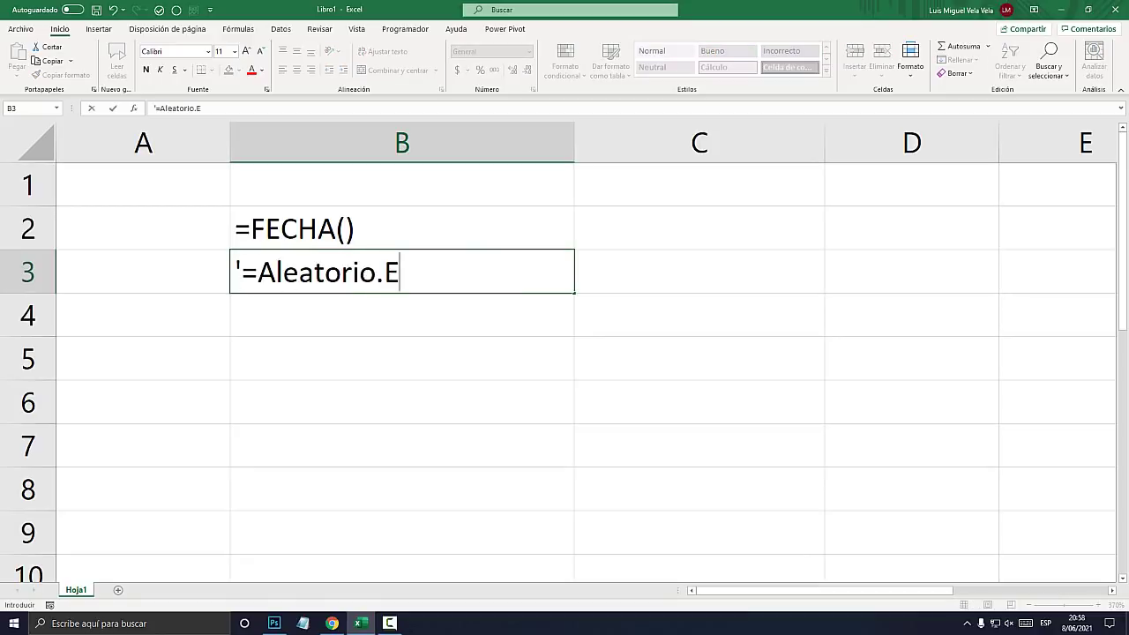
{"action": "type", "text": "n tre()"}
{"action": "key", "text": "Return"}
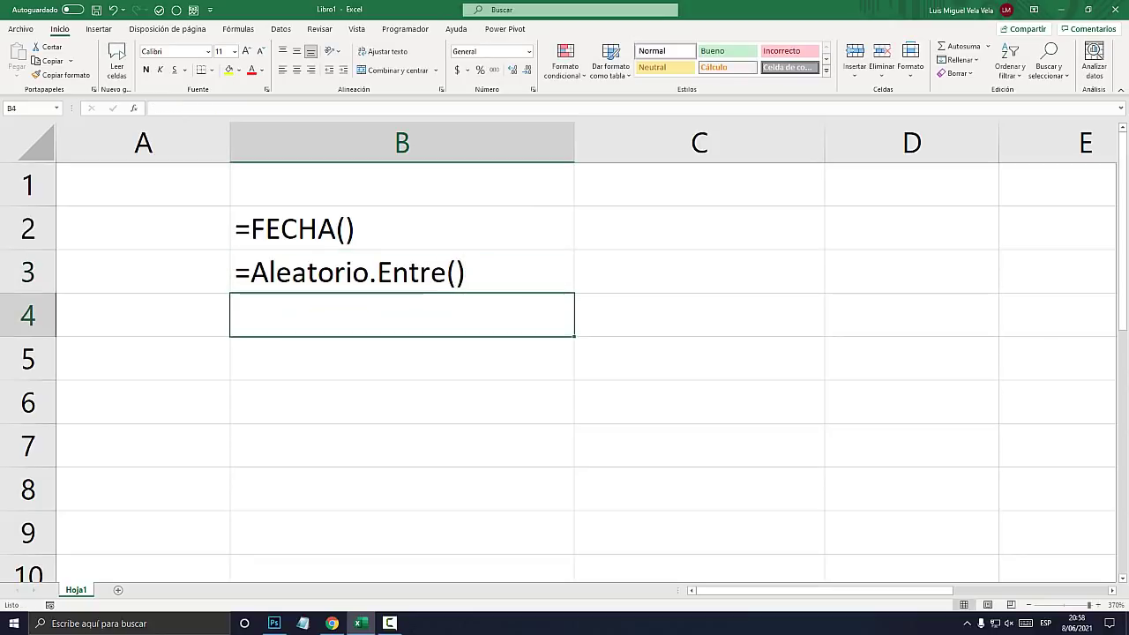
{"action": "left_click_drag", "start_coordinate": [401, 228], "coordinate": [401, 272]}
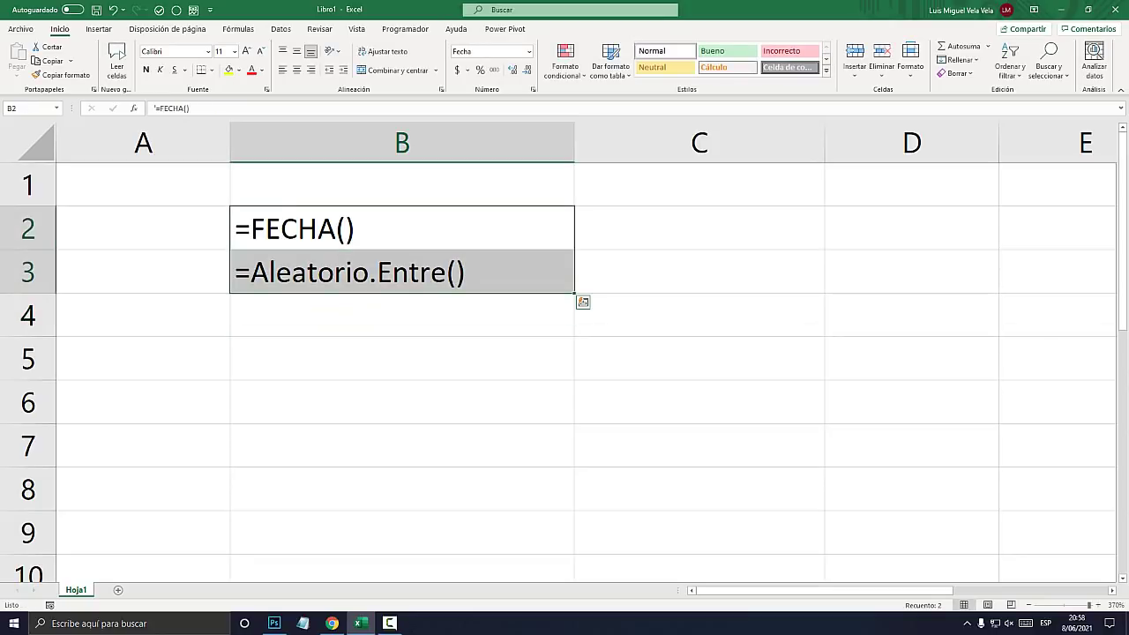
{"action": "left_click", "coordinate": [402, 358]}
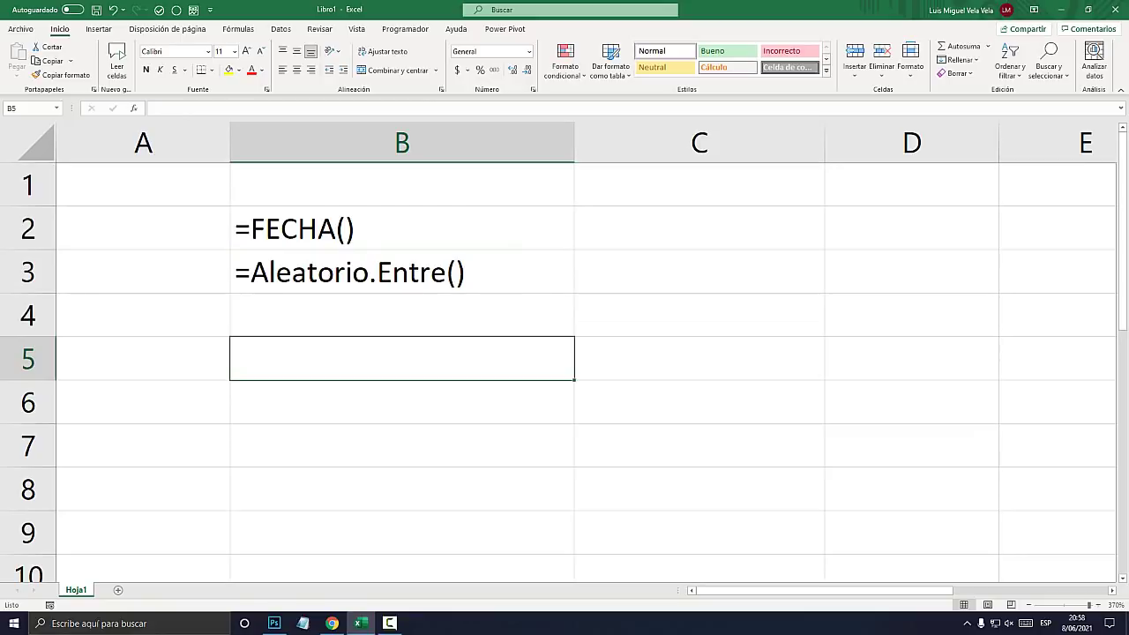
Enter =FECHA(2022;1;2) in B5 to show the date 2/01/2022.
{"action": "type", "text": "="}
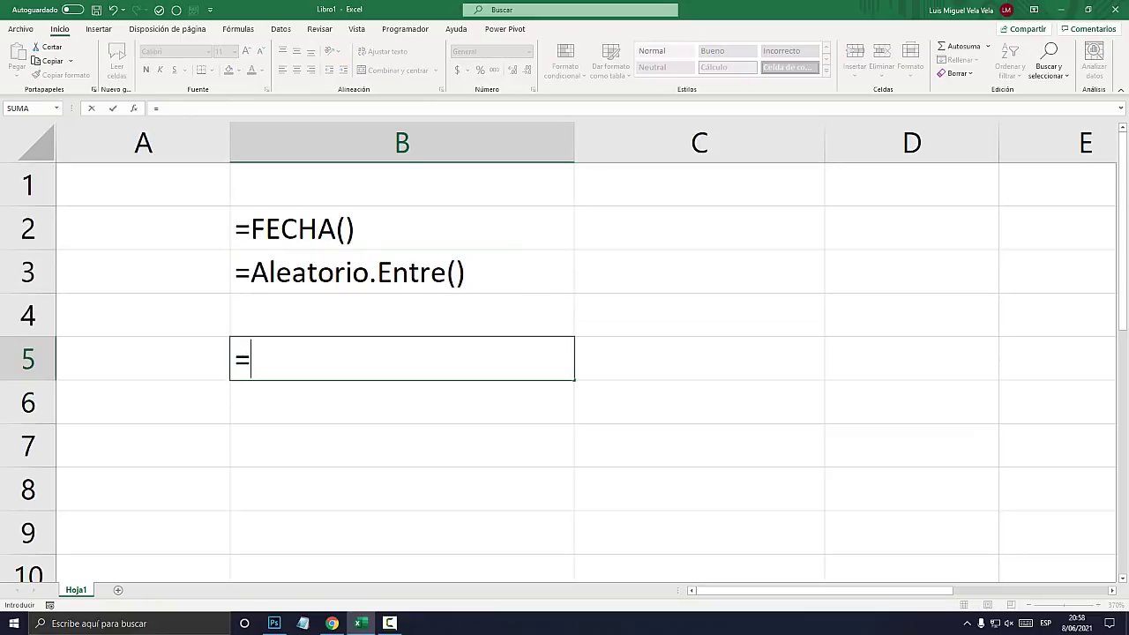
{"action": "type", "text": "fecha"}
{"action": "key", "text": "Tab"}
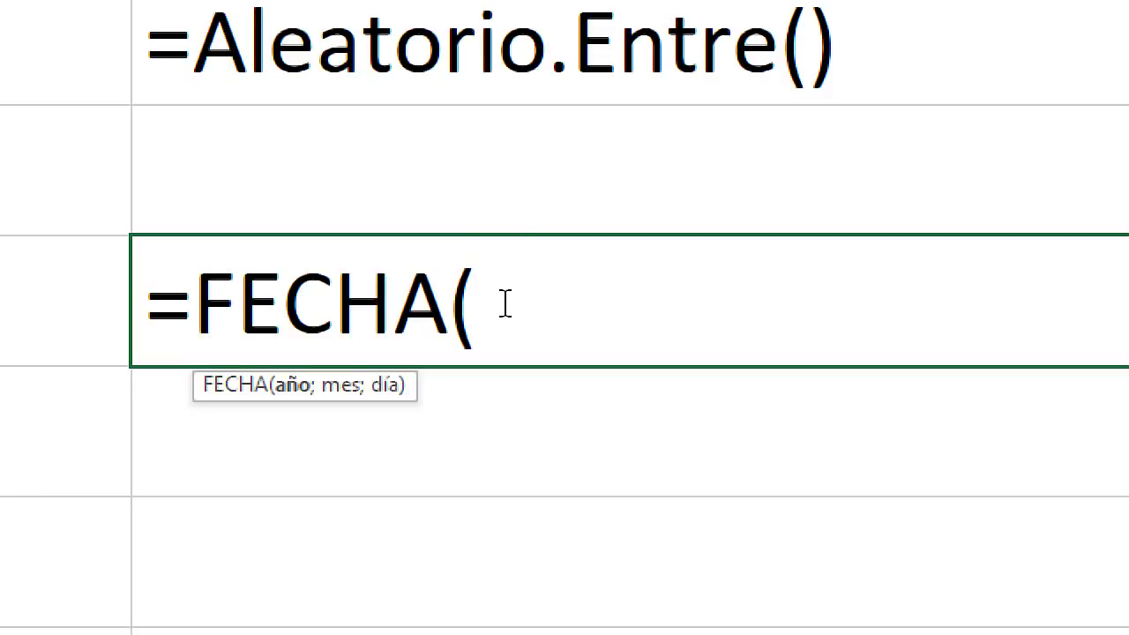
{"action": "type", "text": "2022"}
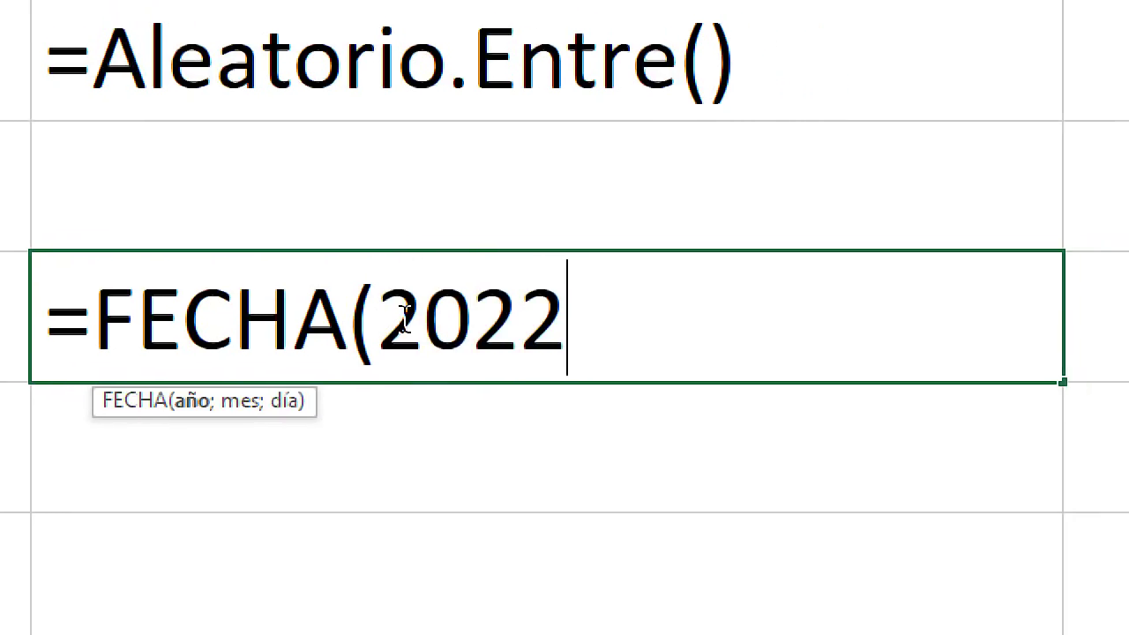
{"action": "type", "text": ";"}
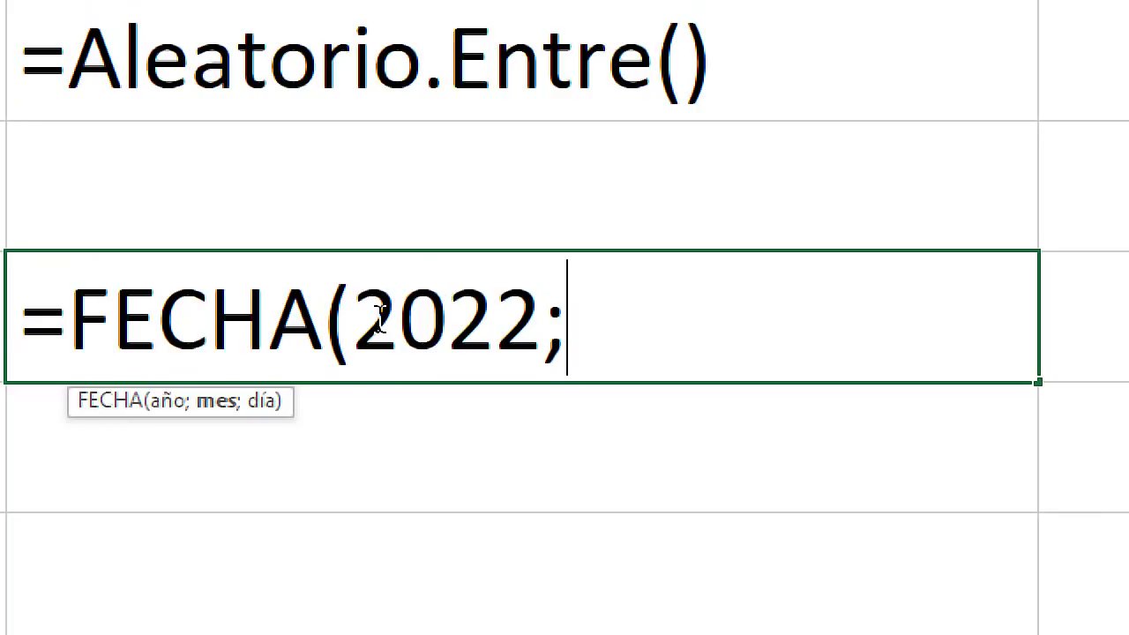
{"action": "type", "text": "1"}
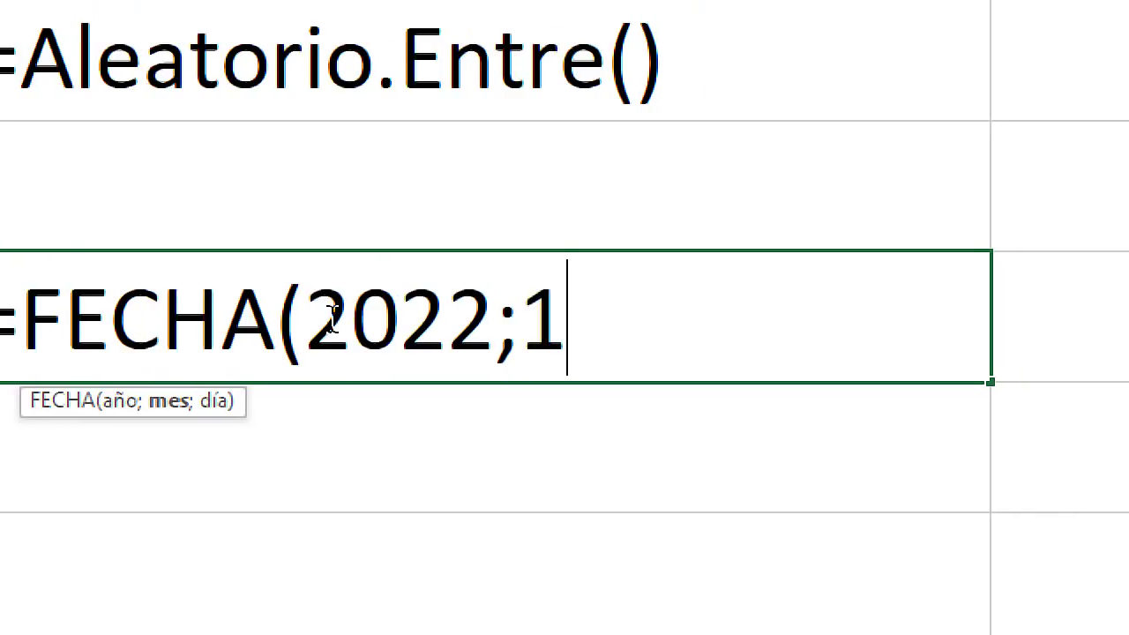
{"action": "type", "text": ";"}
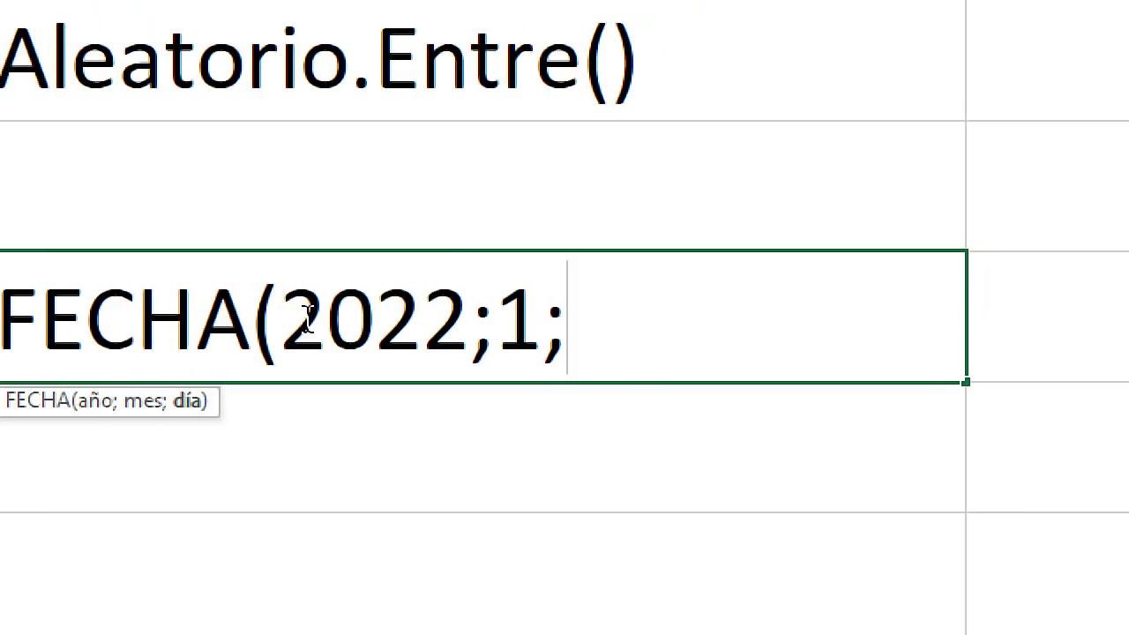
{"action": "type", "text": "2"}
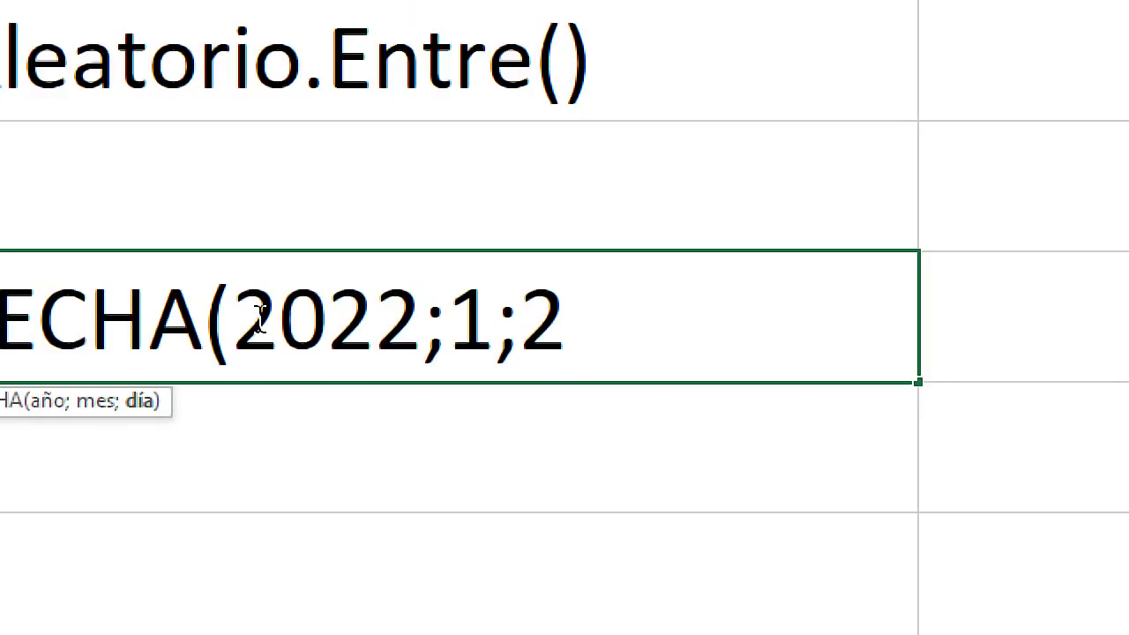
{"action": "type", "text": ")"}
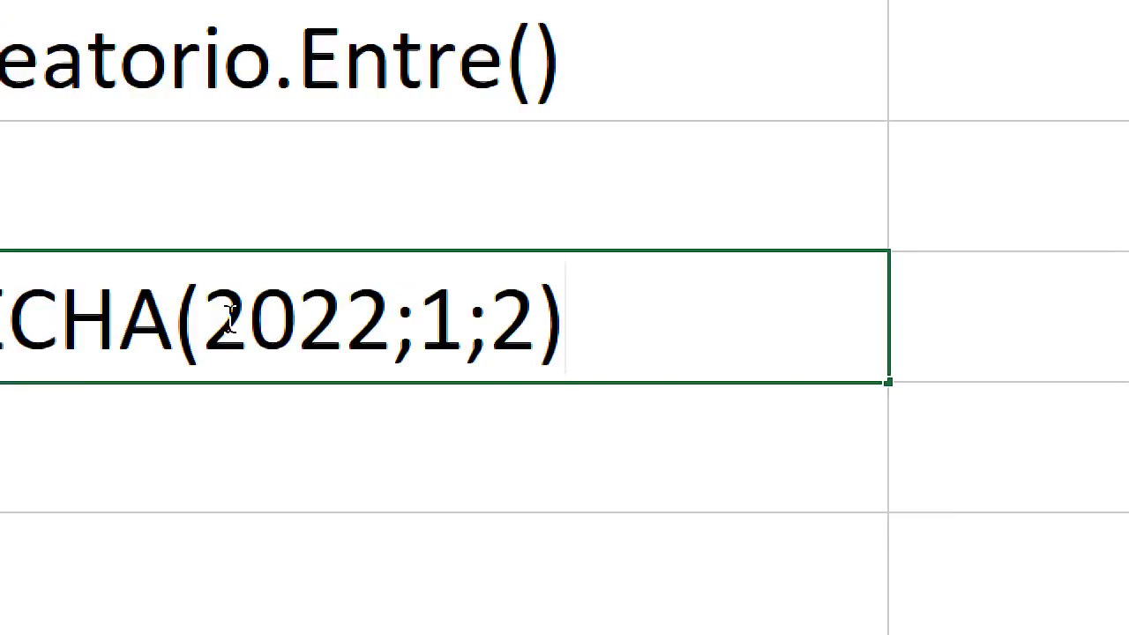
{"action": "key", "text": "Return"}
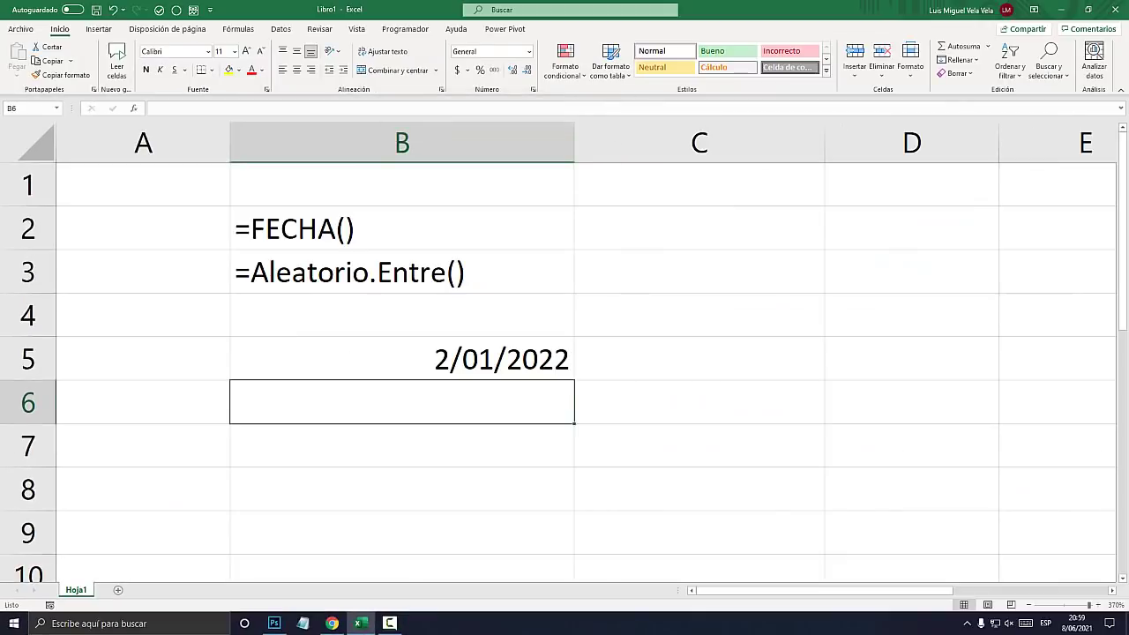
Give cell B5 a light gold fill colour.
{"action": "left_click", "coordinate": [352, 358]}
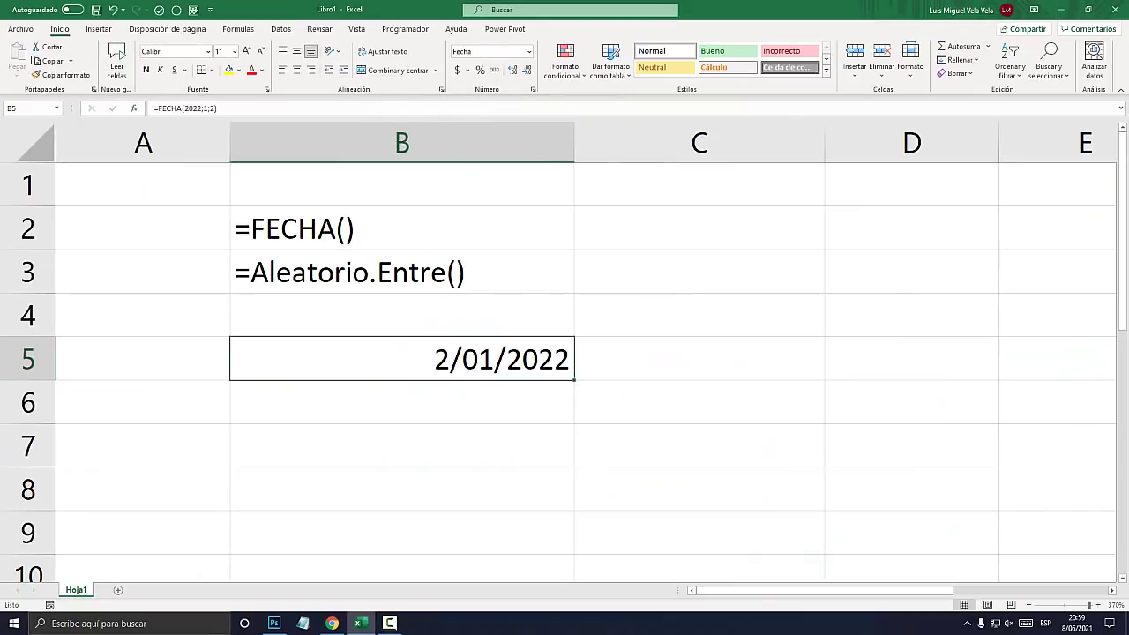
{"action": "left_click", "coordinate": [238, 70]}
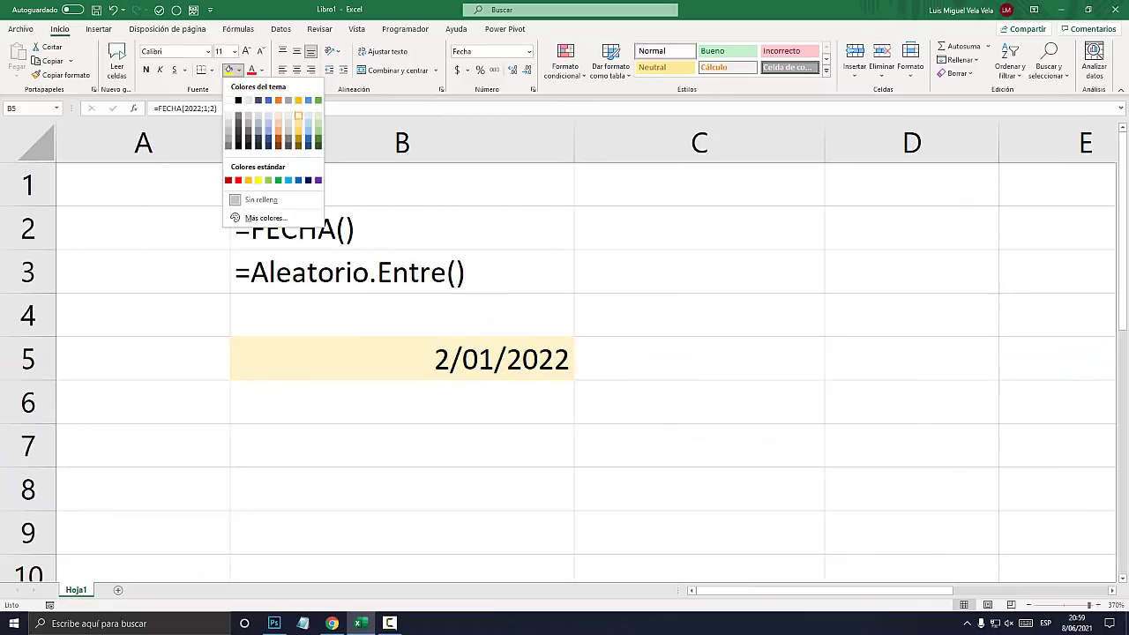
{"action": "left_click", "coordinate": [298, 115]}
{"action": "key", "text": "Return"}
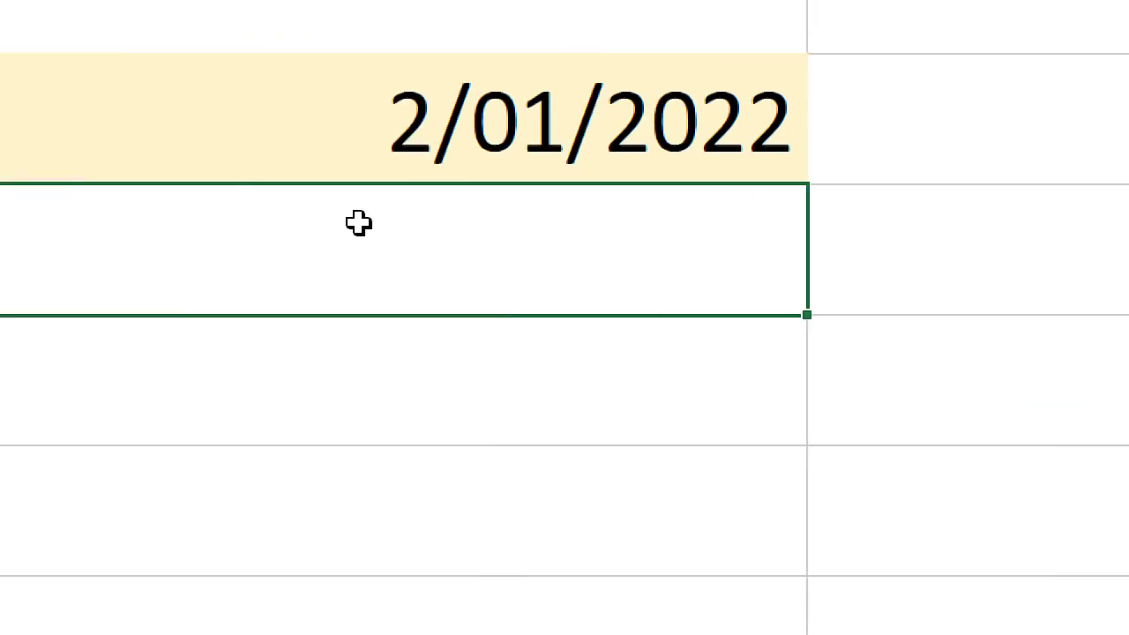
Enter =ALEATORIO.ENTRE(2000;2022) in B6 to generate a random year.
{"action": "type", "text": "="}
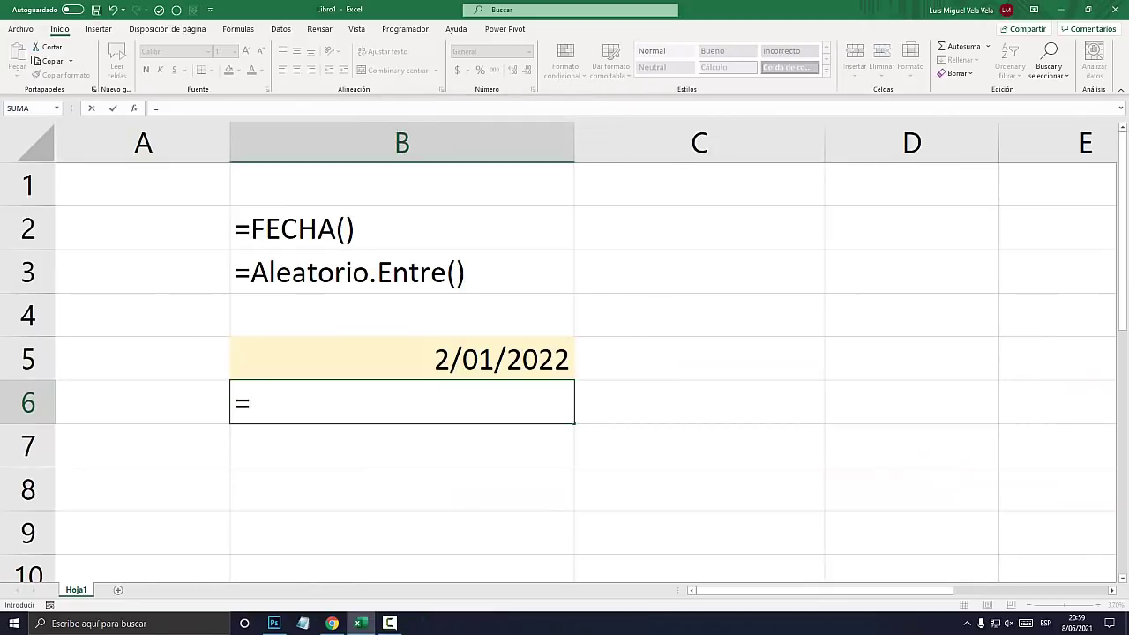
{"action": "type", "text": "Aleta"}
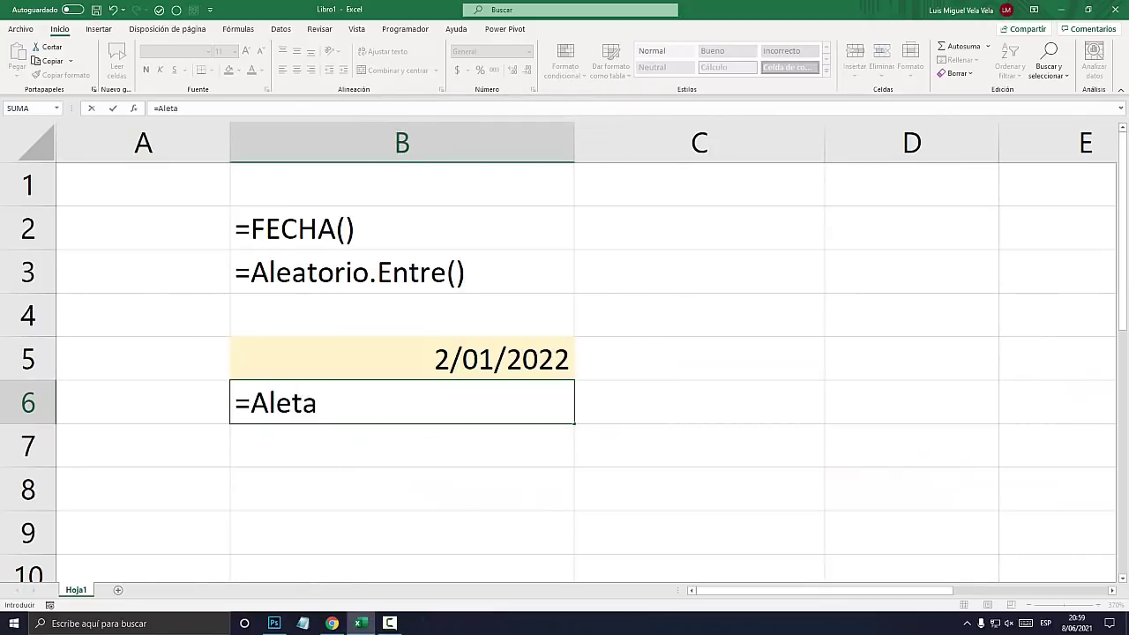
{"action": "key", "text": "BackSpace"}
{"action": "key", "text": "BackSpace"}
{"action": "type", "text": "a"}
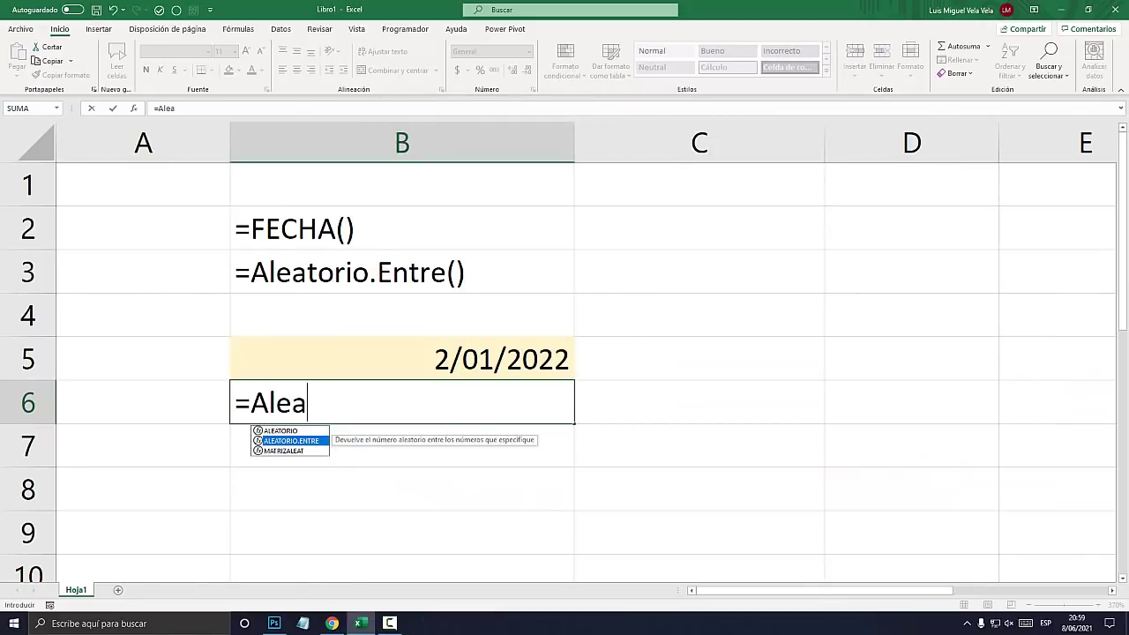
{"action": "key", "text": "Escape"}
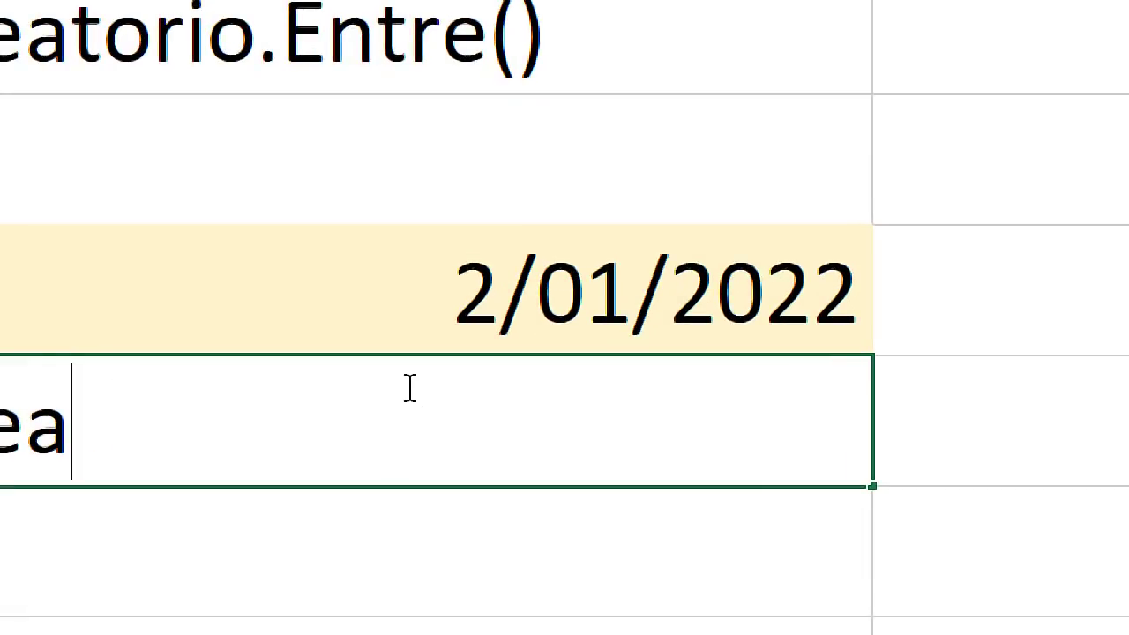
{"action": "key", "text": "BackSpace"}
{"action": "type", "text": "a"}
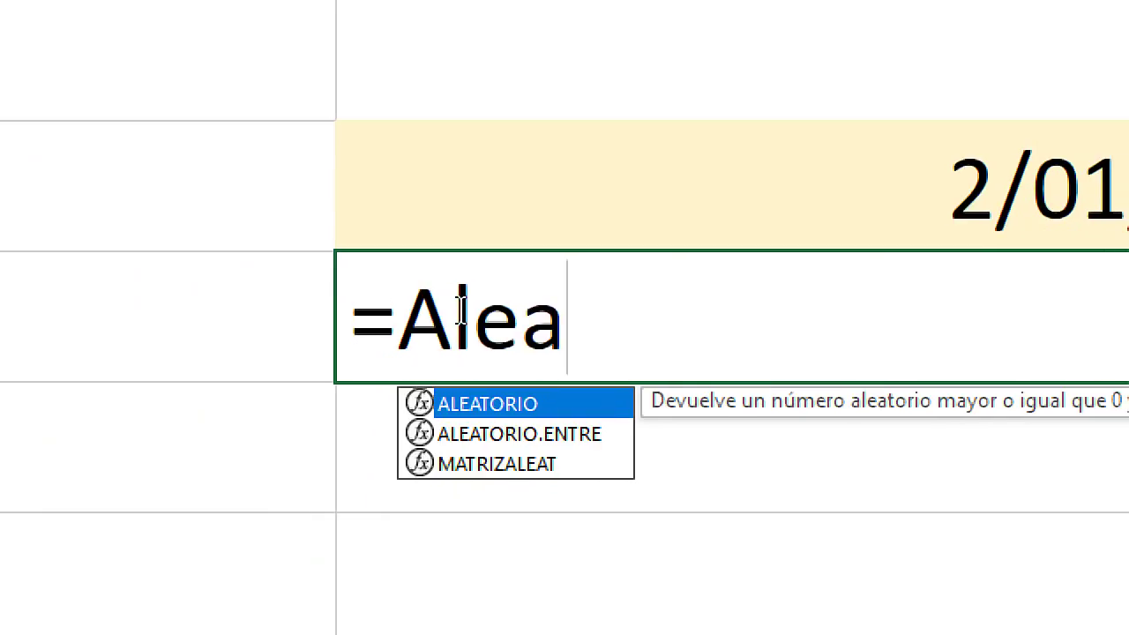
{"action": "key", "text": "Down"}
{"action": "key", "text": "Tab"}
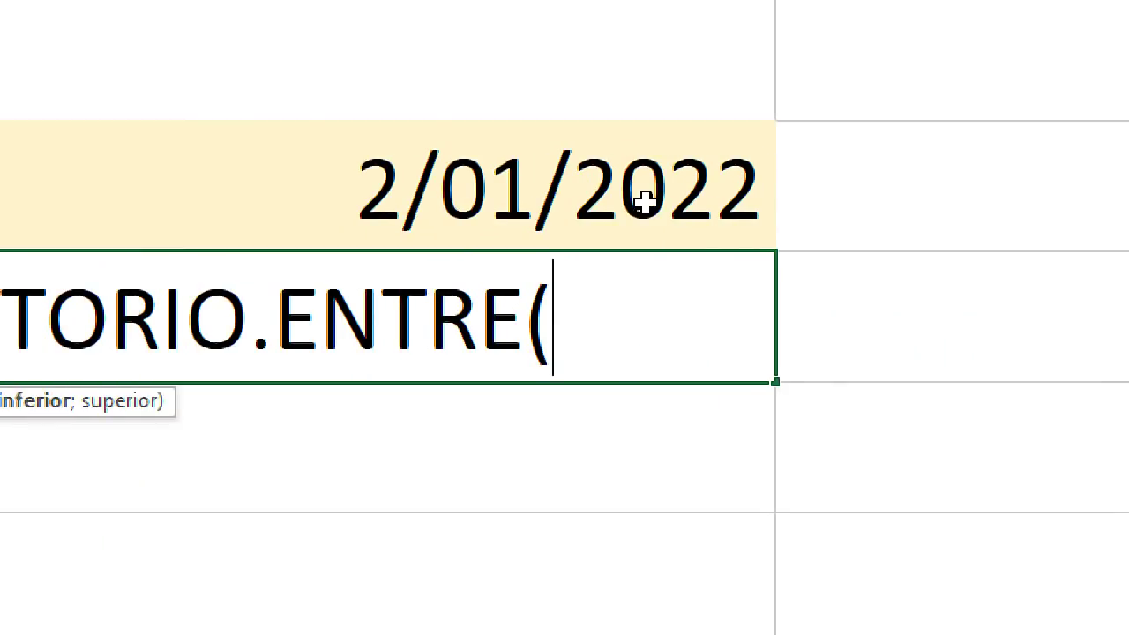
{"action": "type", "text": "20"}
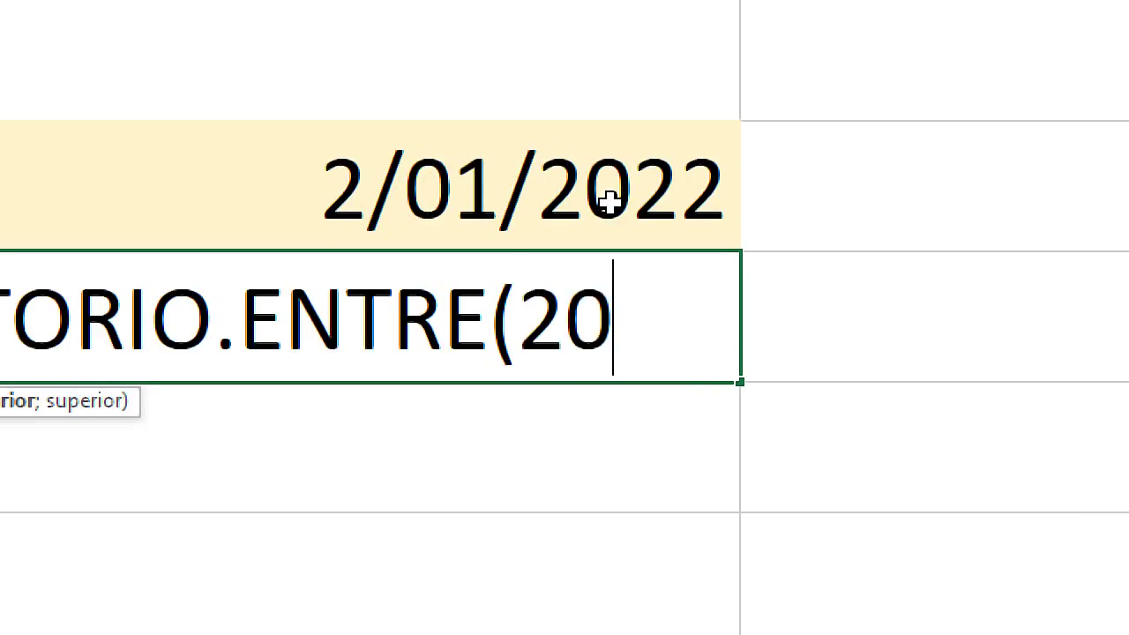
{"action": "type", "text": "00"}
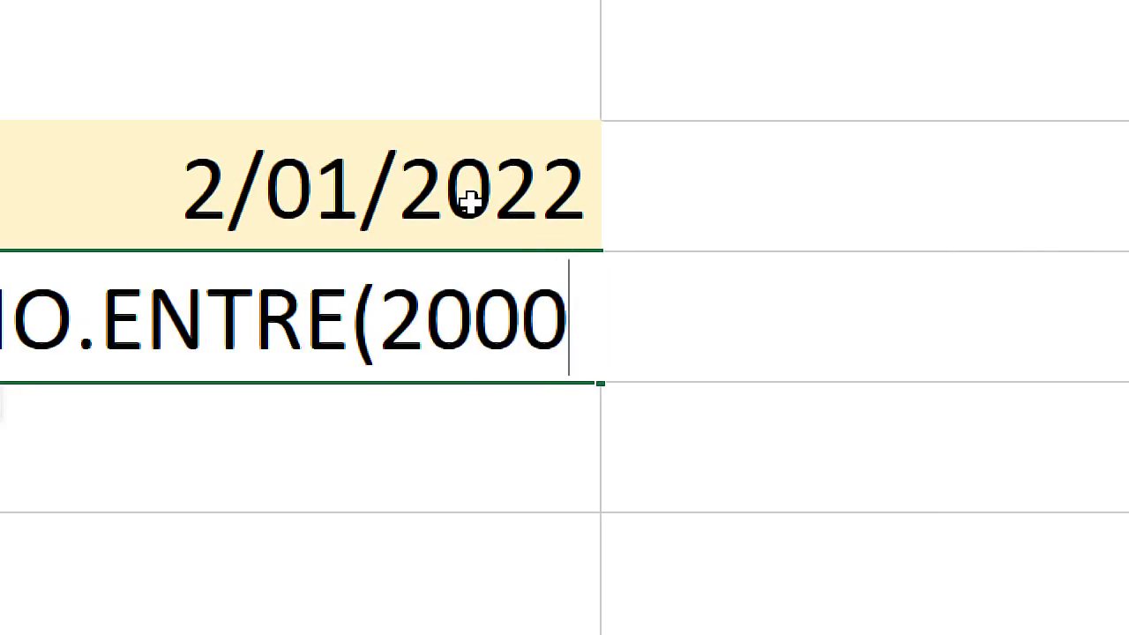
{"action": "type", "text": ";"}
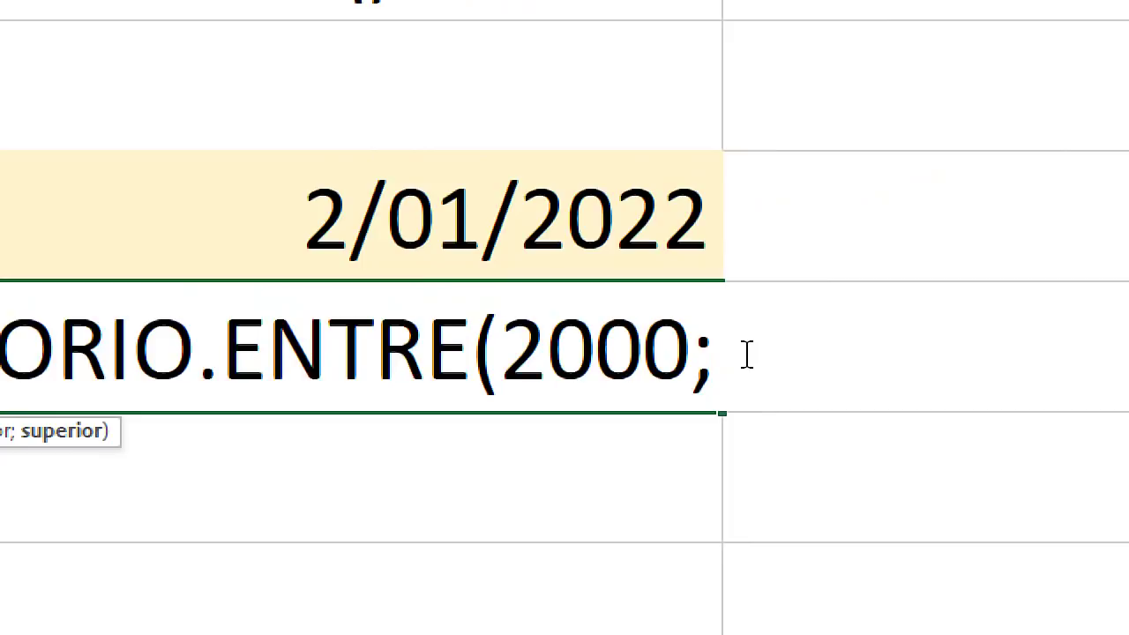
{"action": "type", "text": "20"}
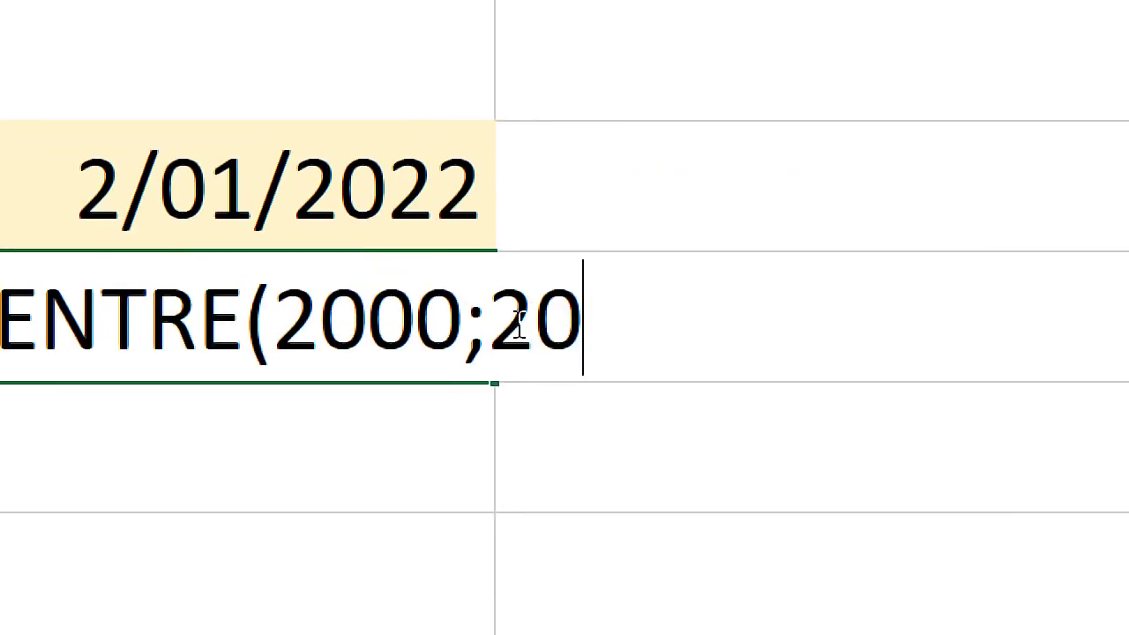
{"action": "type", "text": "22)"}
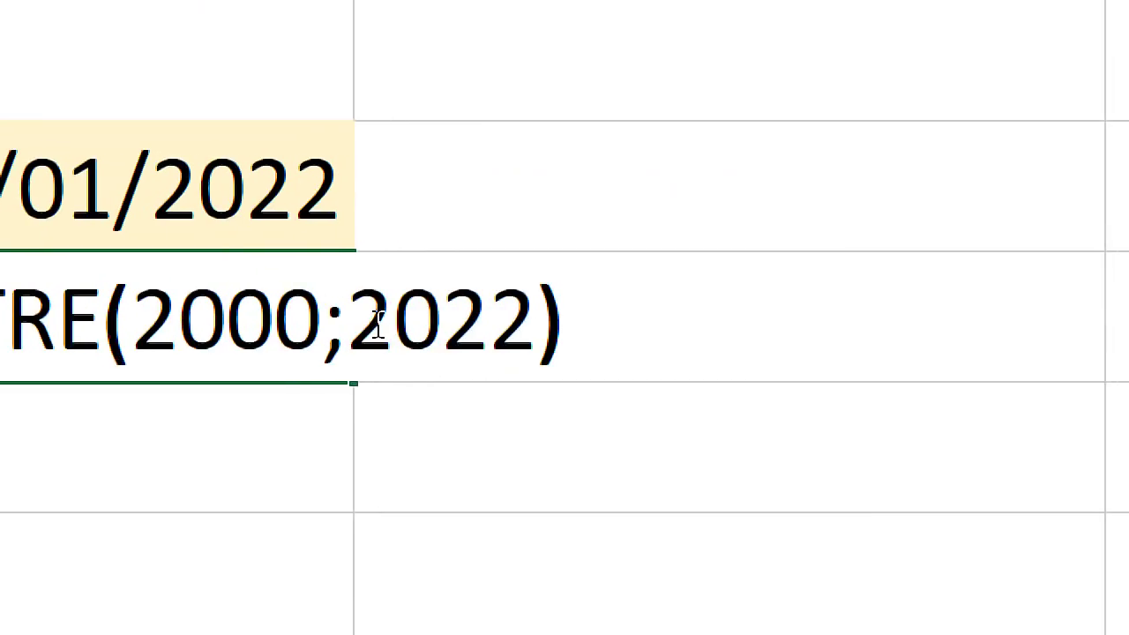
{"action": "key", "text": "Return"}
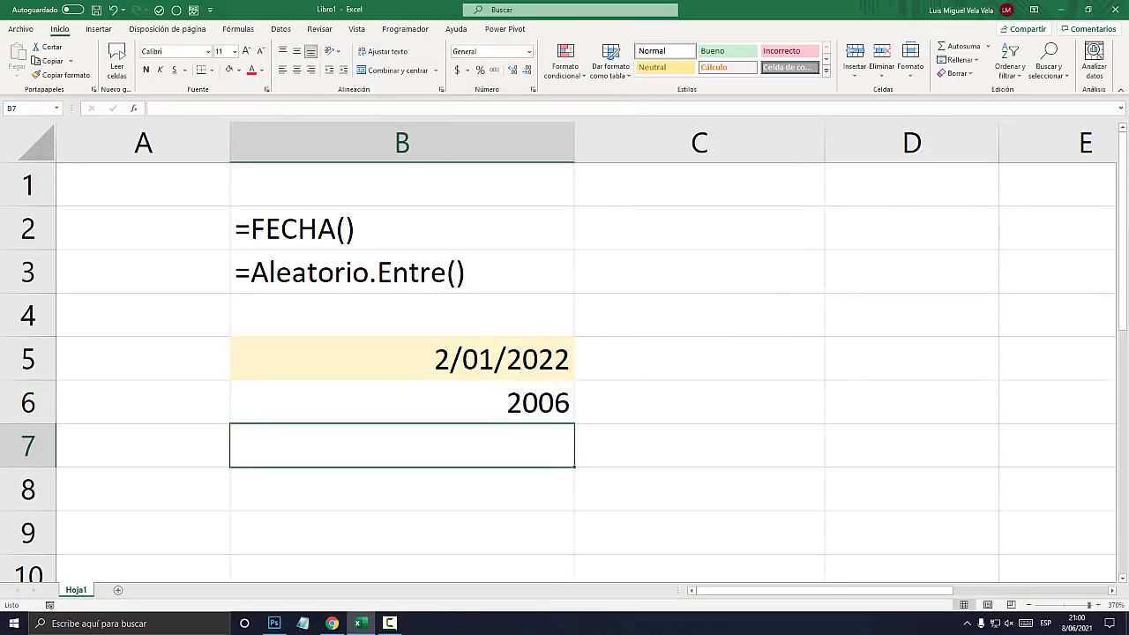
Give B6 a light green fill and centre its value.
{"action": "left_click", "coordinate": [401, 402]}
{"action": "left_click", "coordinate": [236, 70]}
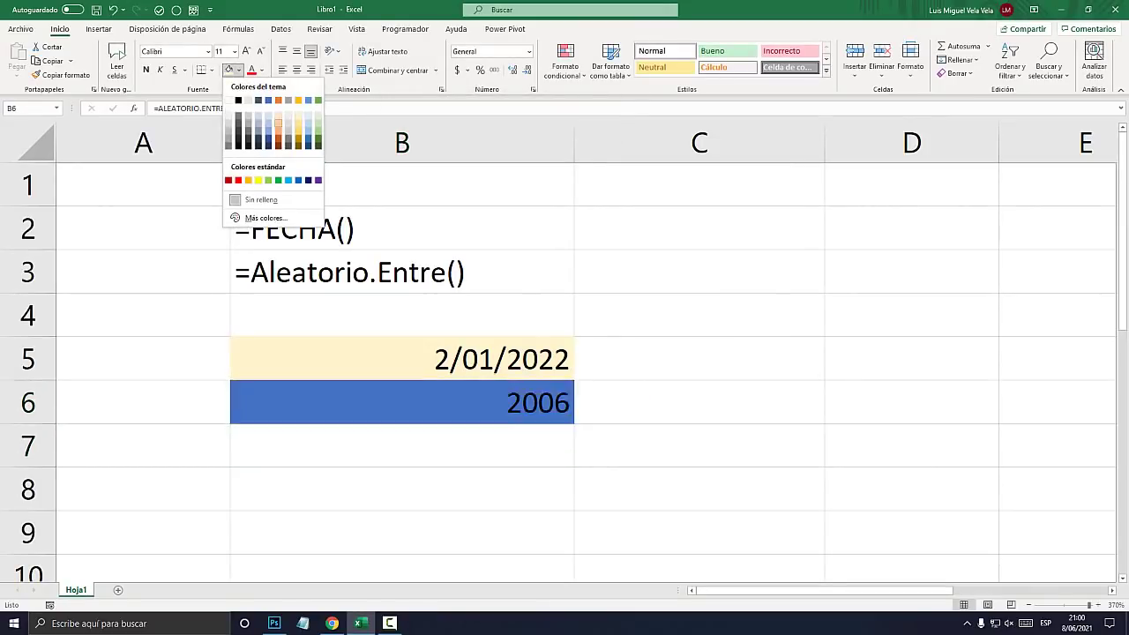
{"action": "left_click", "coordinate": [318, 121]}
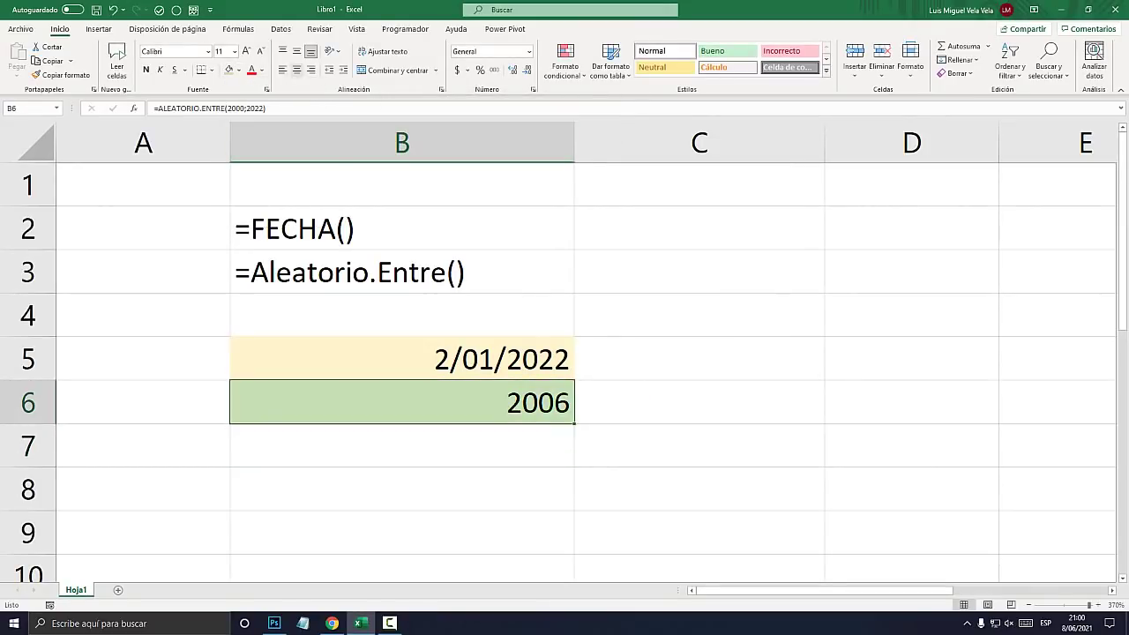
{"action": "left_click", "coordinate": [296, 70]}
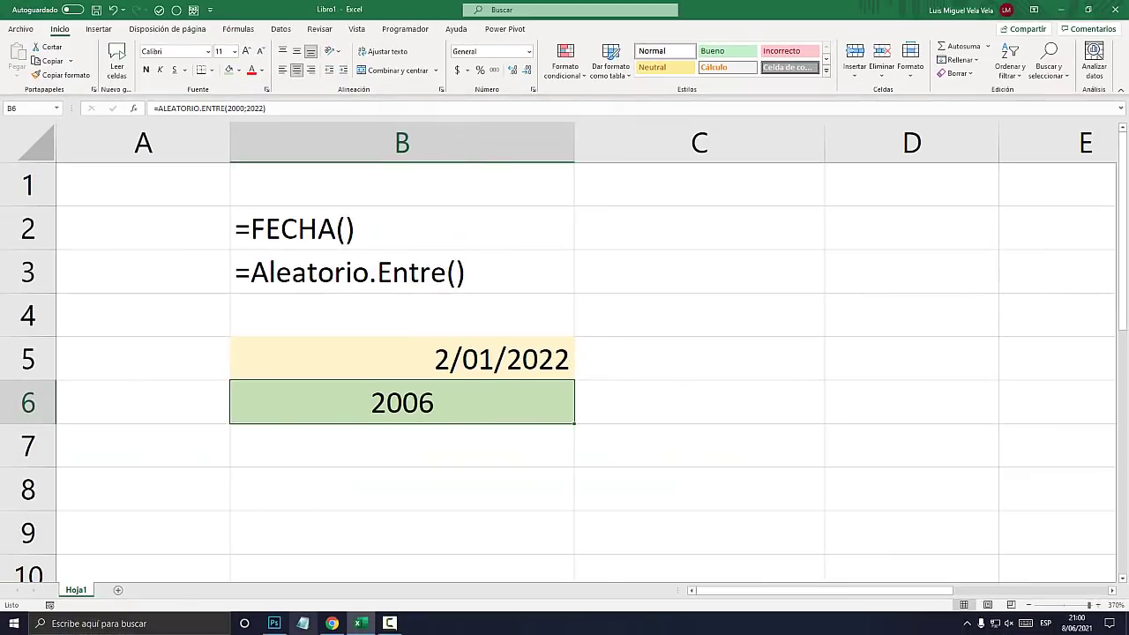
Show a keyboard image with a red arrow pointing at the F9 key.
{"action": "left_click", "coordinate": [273, 622]}
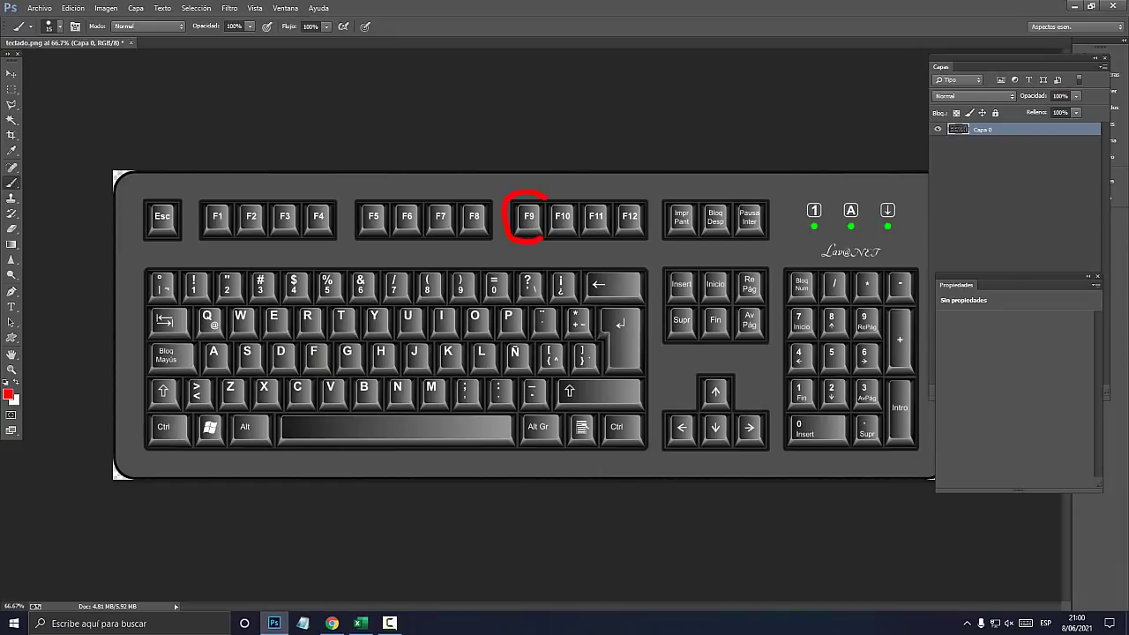
{"action": "left_click_drag", "start_coordinate": [453, 379], "coordinate": [513, 262]}
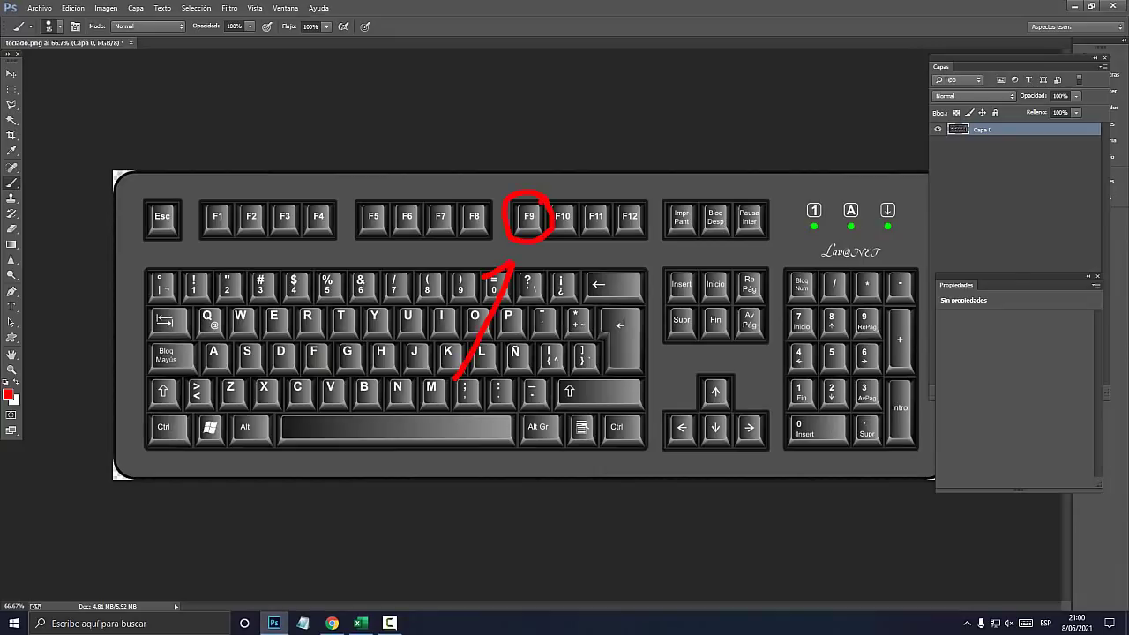
{"action": "left_click", "coordinate": [1074, 5]}
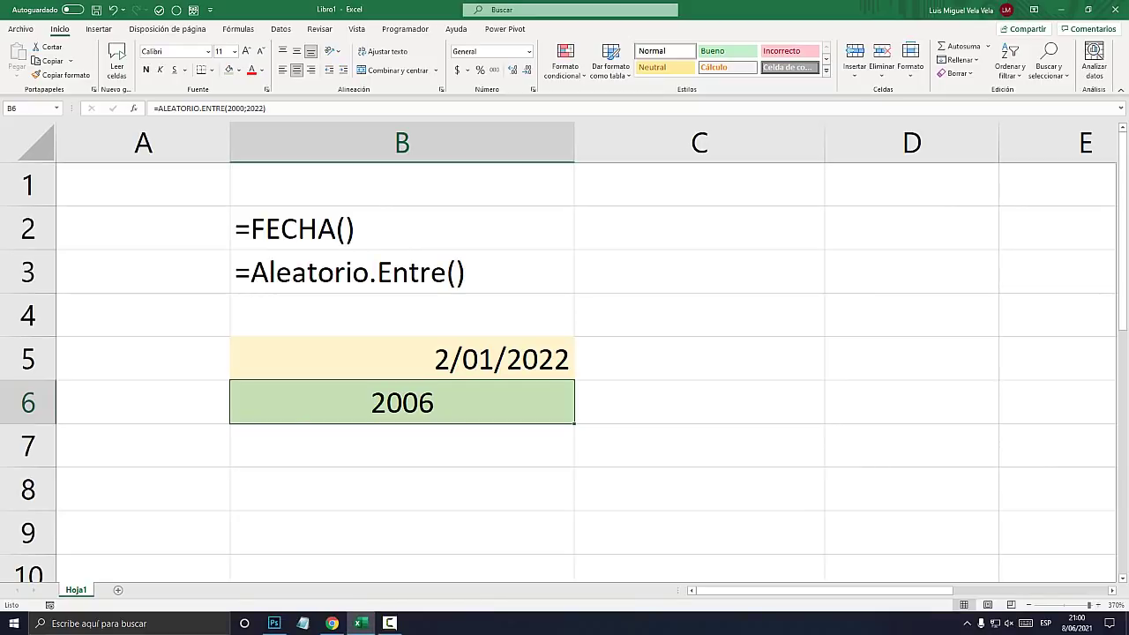
Recalculate three times with F9 to regenerate B6's random year.
{"action": "key", "text": "F9"}
{"action": "key", "text": "F9"}
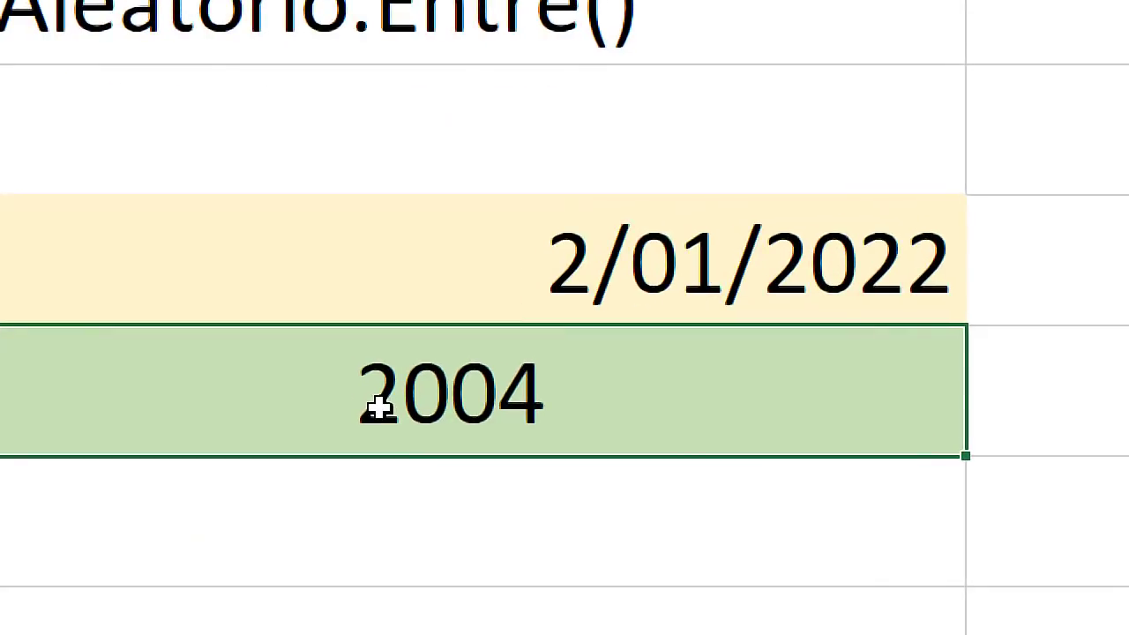
{"action": "key", "text": "F9"}
{"action": "key", "text": "F9"}
{"action": "key", "text": "F9"}
{"action": "key", "text": "F9"}
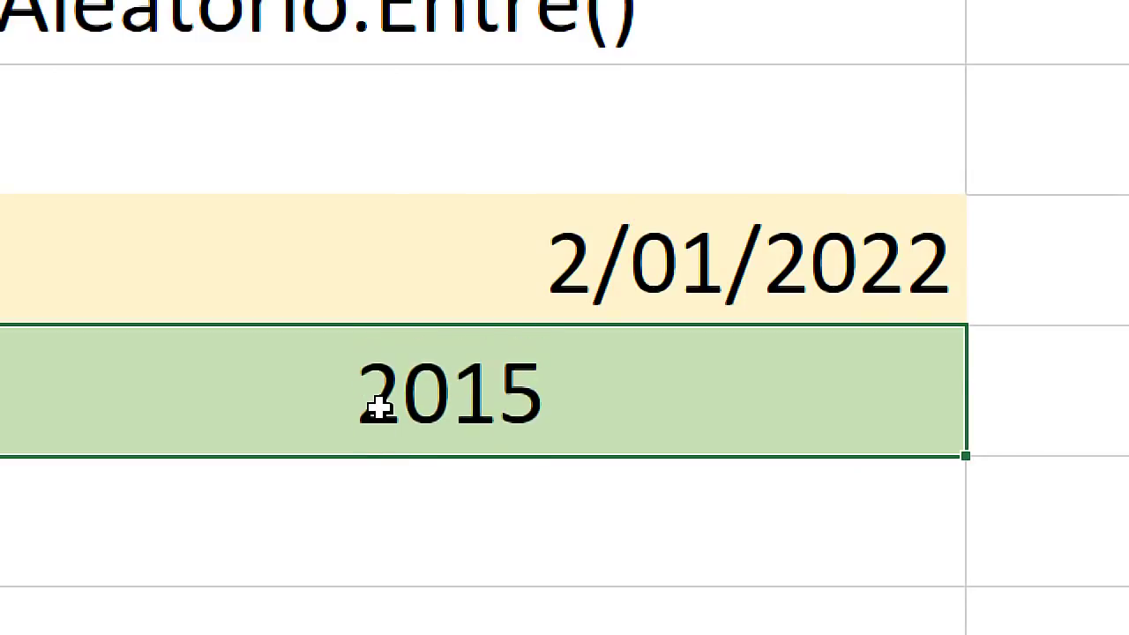
{"action": "key", "text": "F9"}
{"action": "key", "text": "F9"}
Change B6's lower bound so the formula reads =ALEATORIO.ENTRE(2010;2022).
{"action": "double_click", "coordinate": [380, 408]}
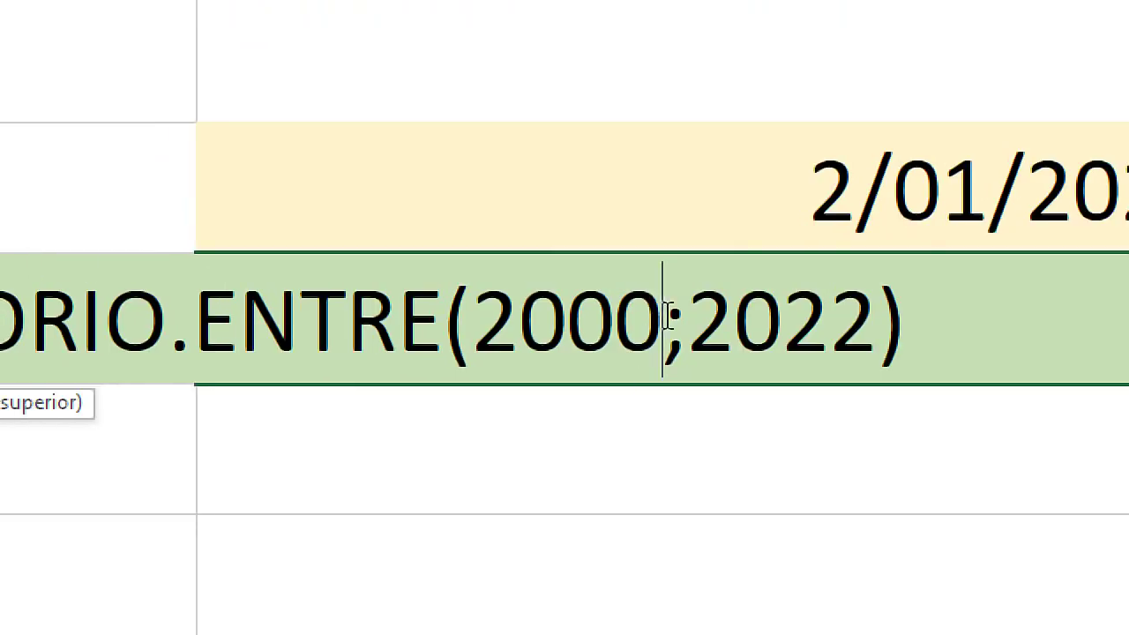
{"action": "left_click_drag", "start_coordinate": [660, 322], "coordinate": [472, 322]}
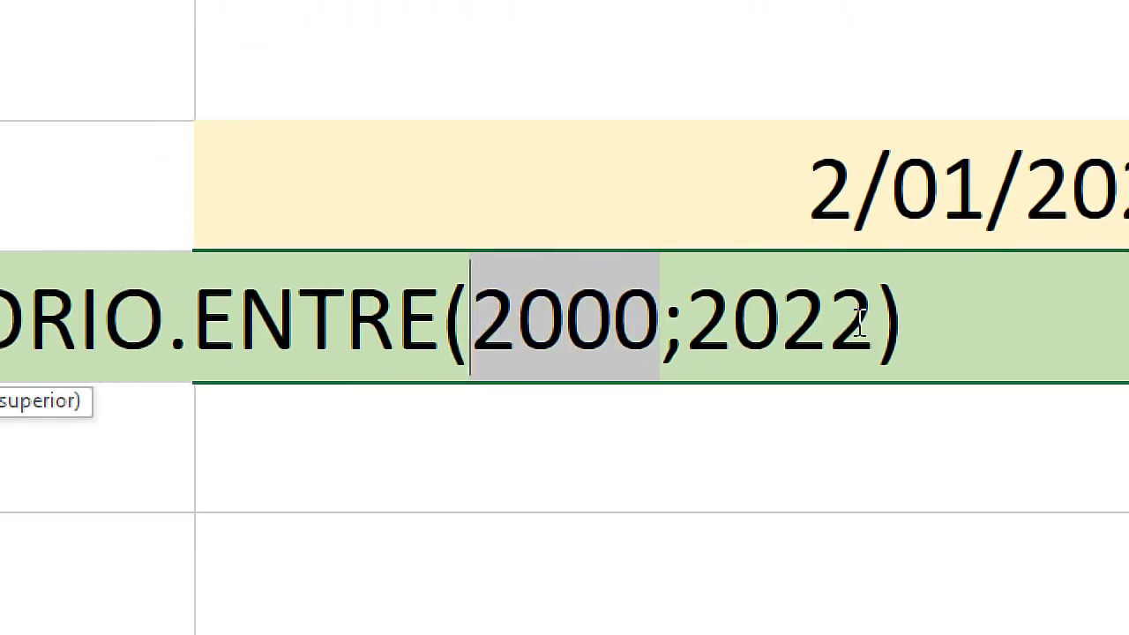
{"action": "left_click_drag", "start_coordinate": [873, 322], "coordinate": [686, 321]}
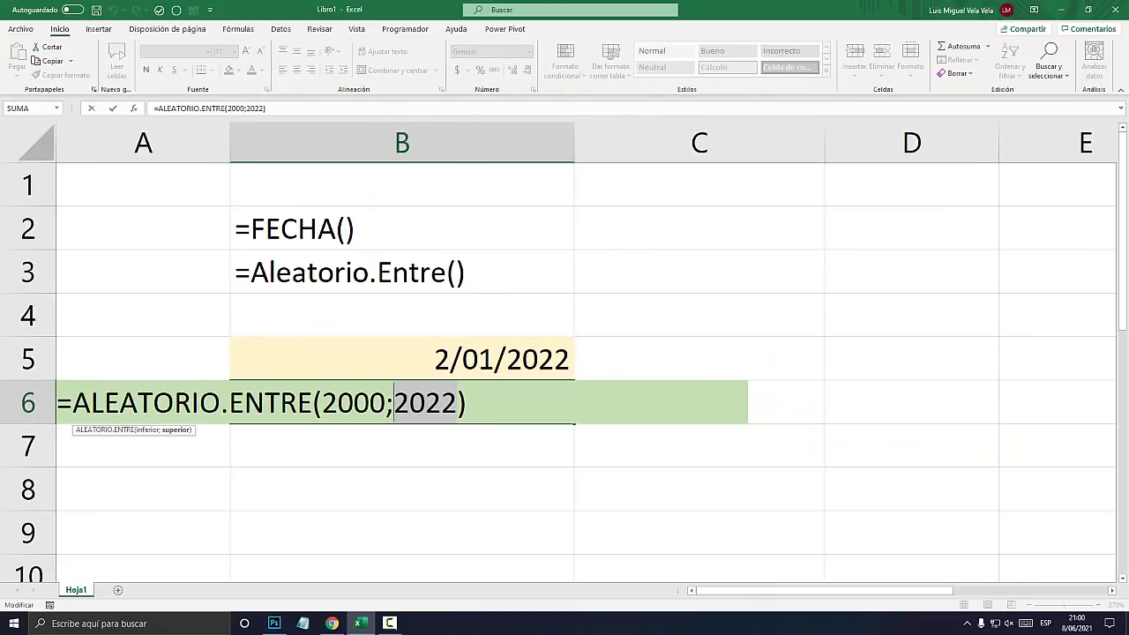
{"action": "left_click_drag", "start_coordinate": [385, 402], "coordinate": [353, 402]}
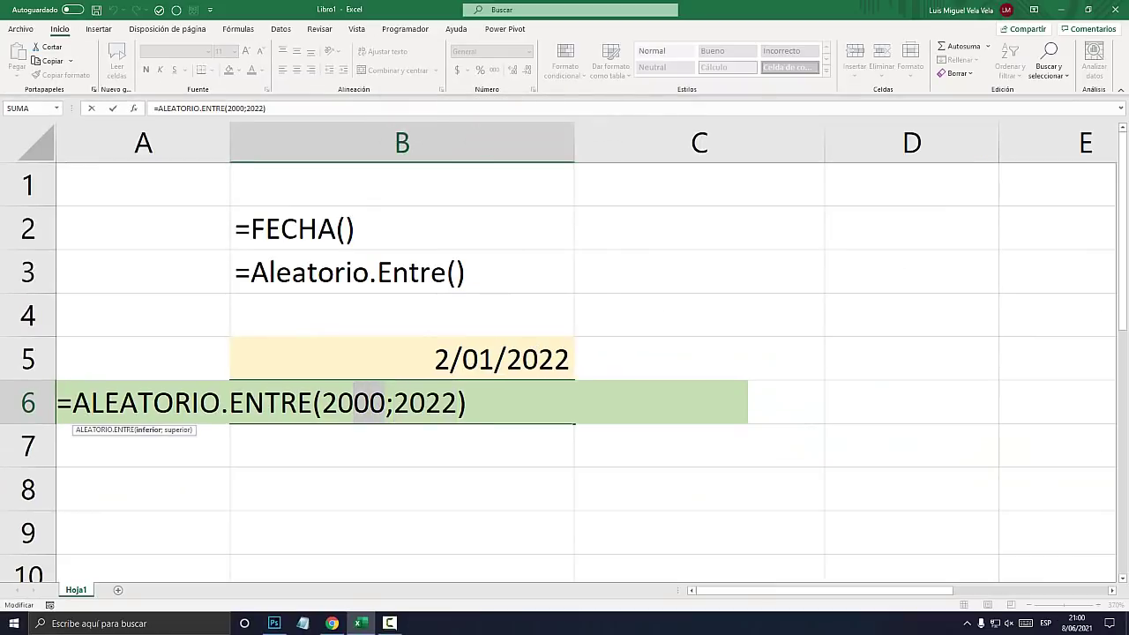
{"action": "type", "text": "10"}
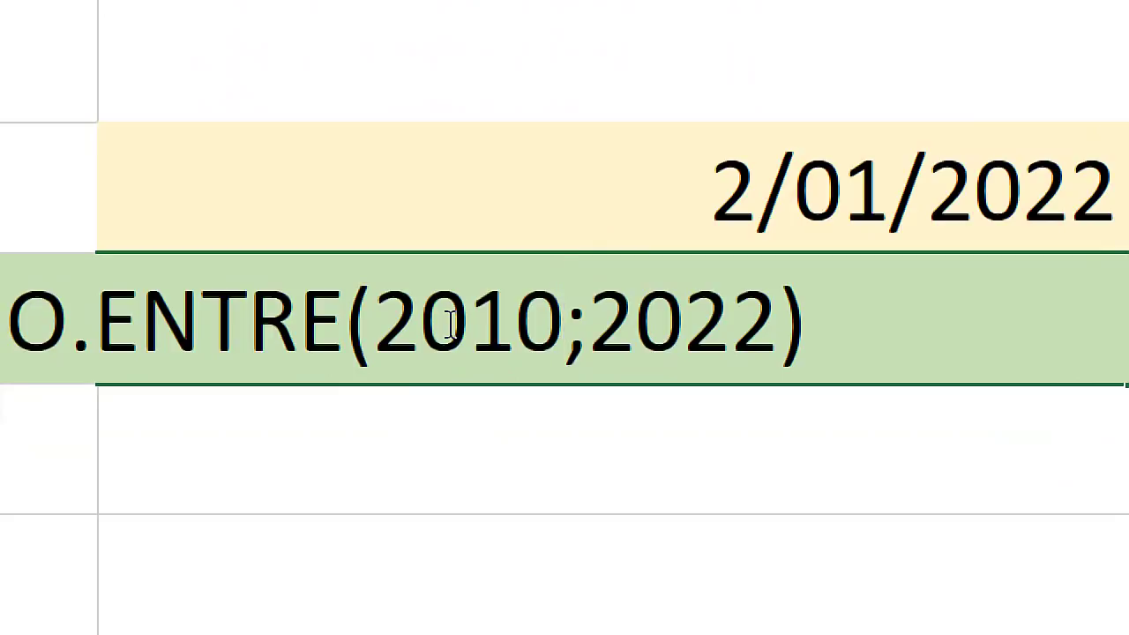
{"action": "key", "text": "Return"}
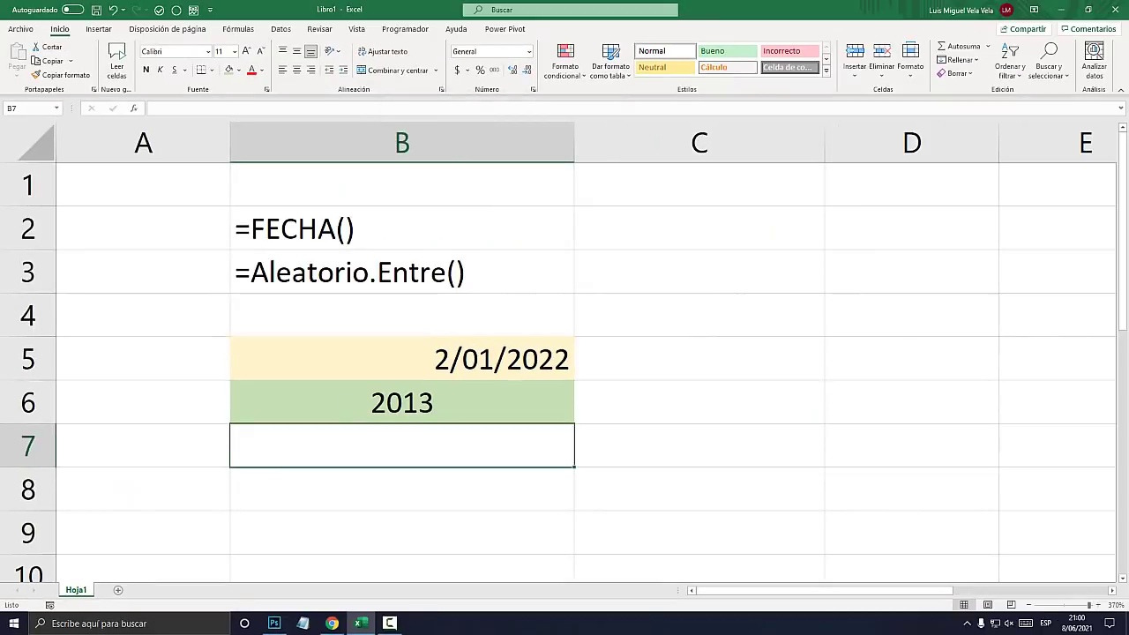
Recalculate B6 twice with F9 and review its formula without changes.
{"action": "left_click", "coordinate": [402, 402]}
{"action": "key", "text": "F9"}
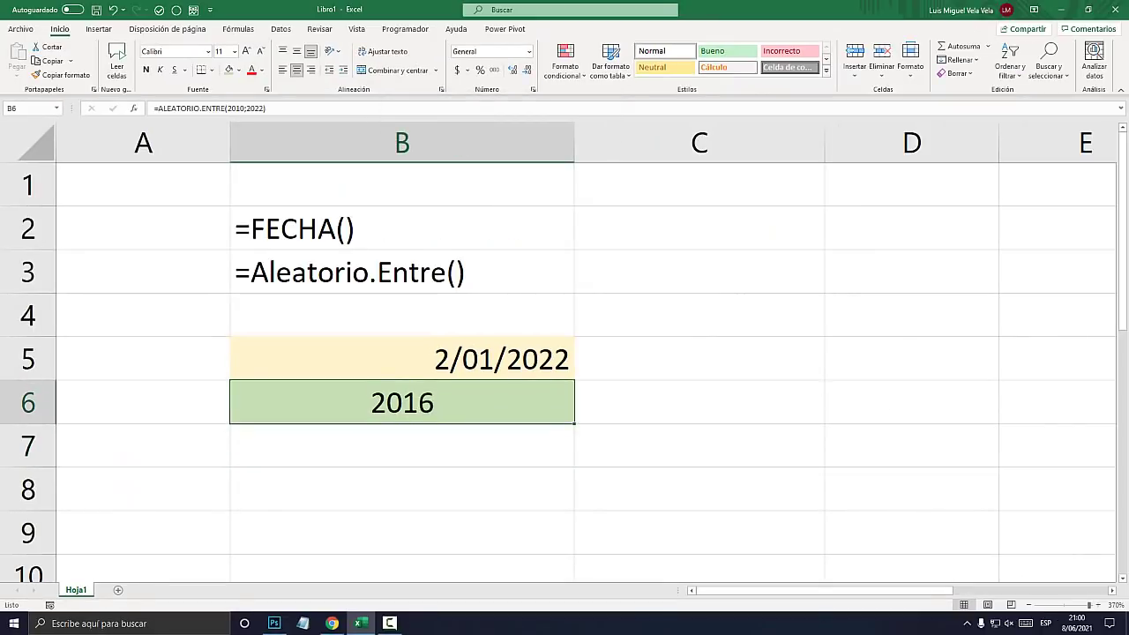
{"action": "key", "text": "F9"}
{"action": "key", "text": "F9"}
{"action": "key", "text": "F9"}
{"action": "key", "text": "F9"}
{"action": "key", "text": "F9"}
{"action": "key", "text": "F9"}
{"action": "key", "text": "F9"}
{"action": "double_click", "coordinate": [393, 403]}
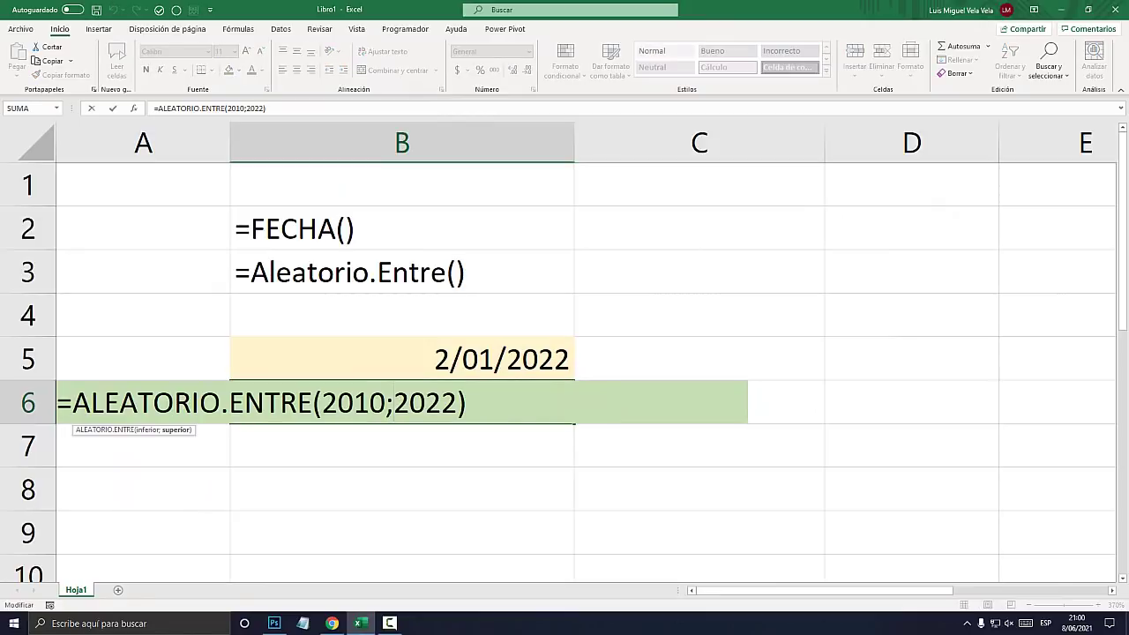
{"action": "key", "text": "Escape"}
Replace B5's year 2022 with ALEATORIO.ENTRE(2010;2022) inside the FECHA formula.
{"action": "double_click", "coordinate": [432, 359]}
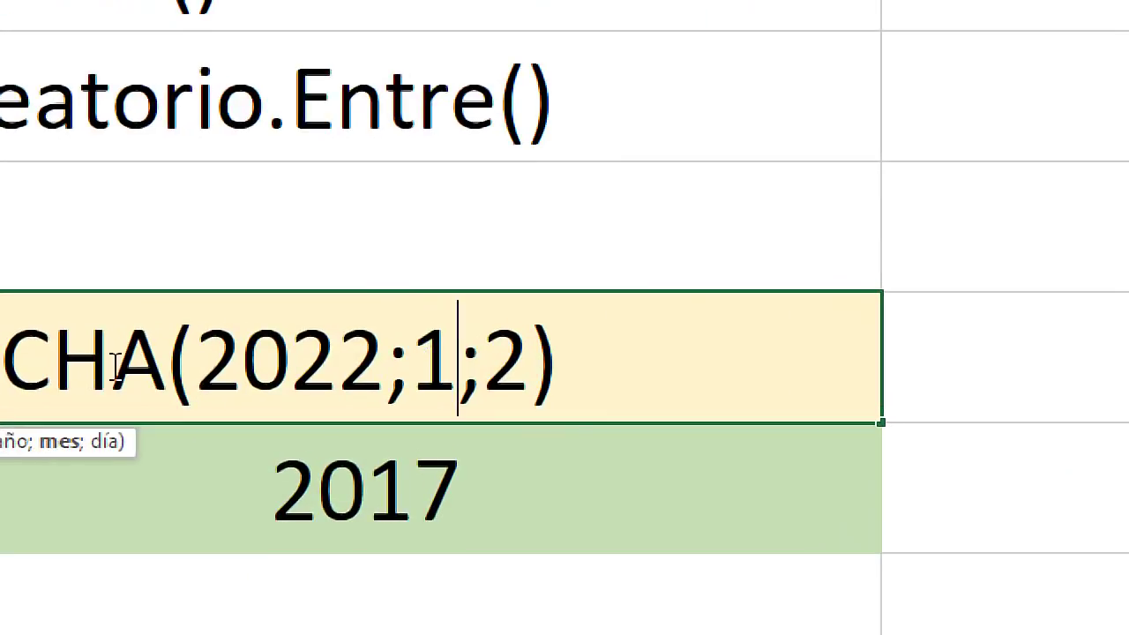
{"action": "left_click", "coordinate": [685, 395]}
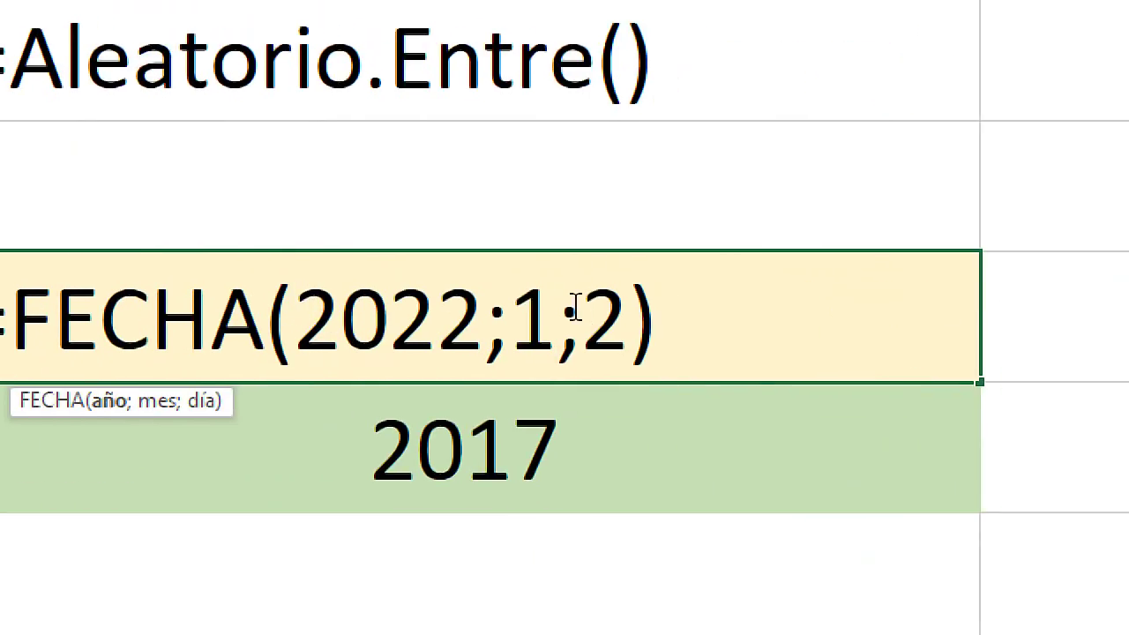
{"action": "left_click_drag", "start_coordinate": [483, 328], "coordinate": [295, 328]}
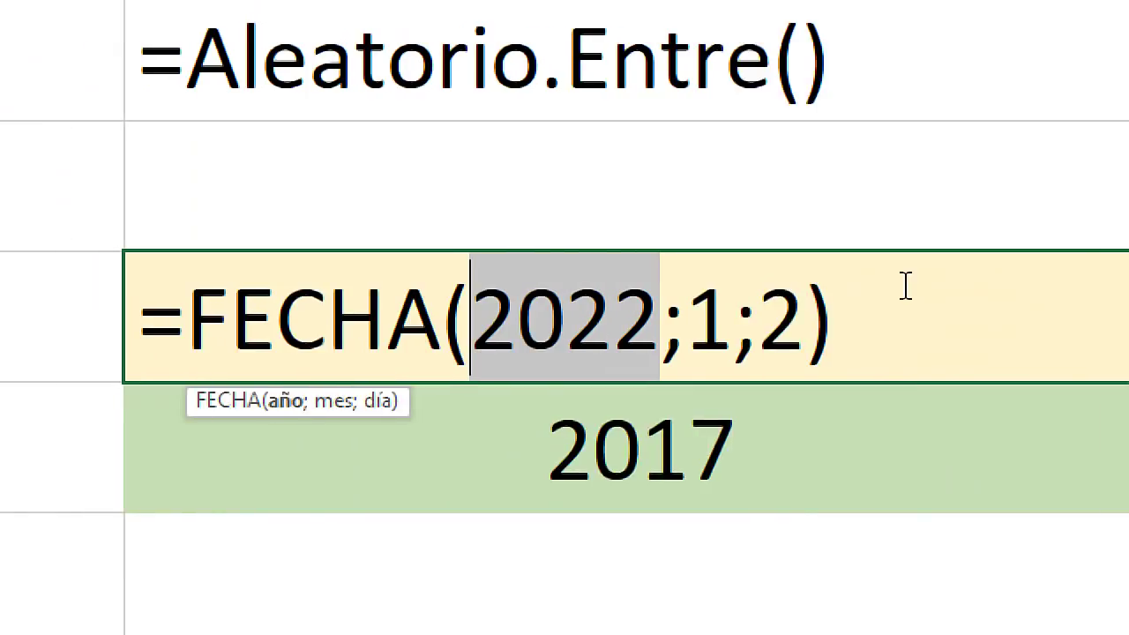
{"action": "type", "text": "al"}
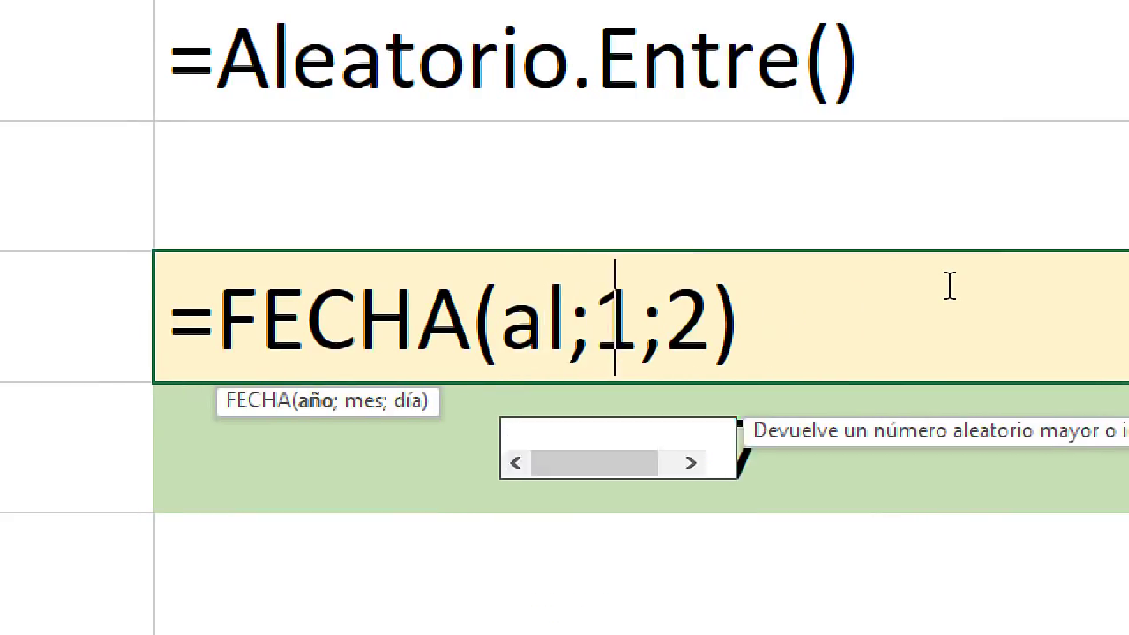
{"action": "type", "text": "e"}
{"action": "key", "text": "Down"}
{"action": "key", "text": "Tab"}
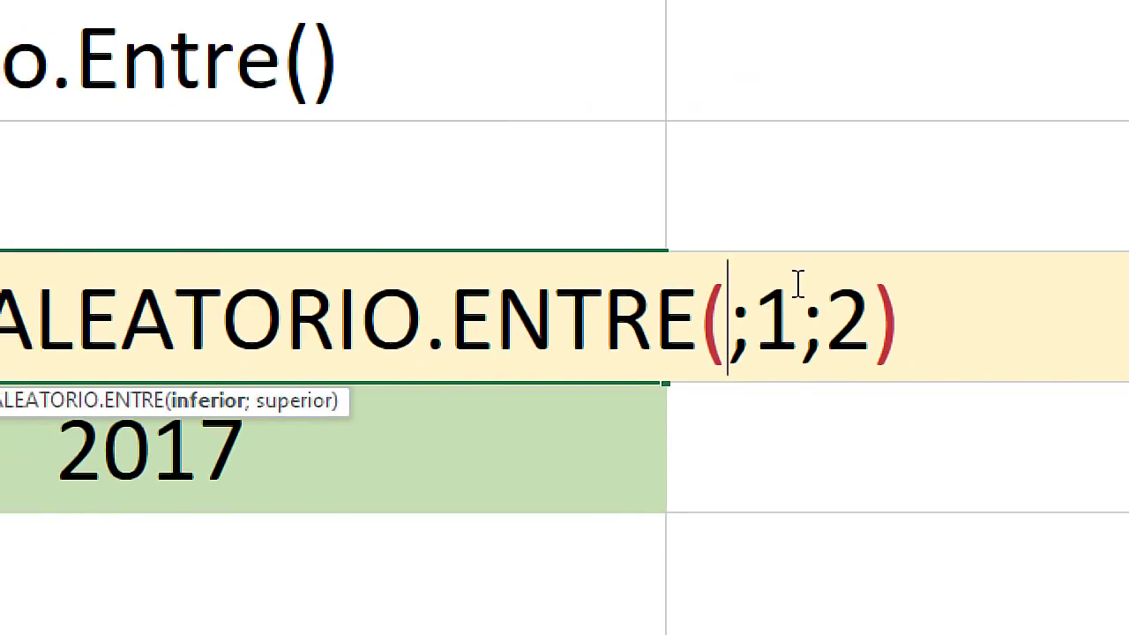
{"action": "type", "text": "2010"}
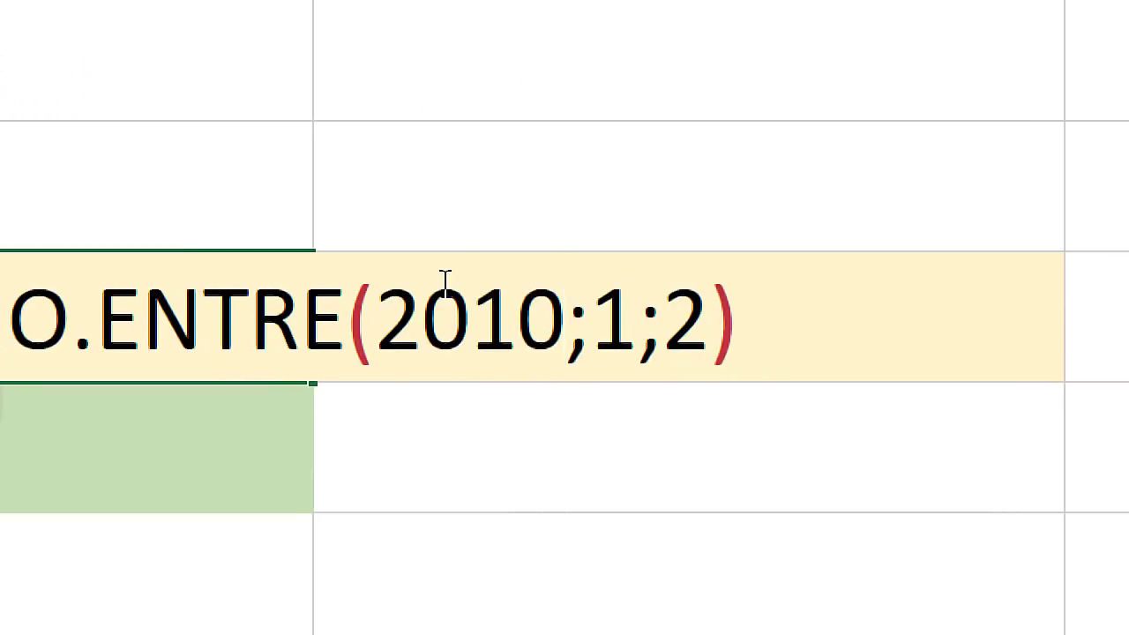
{"action": "type", "text": ";"}
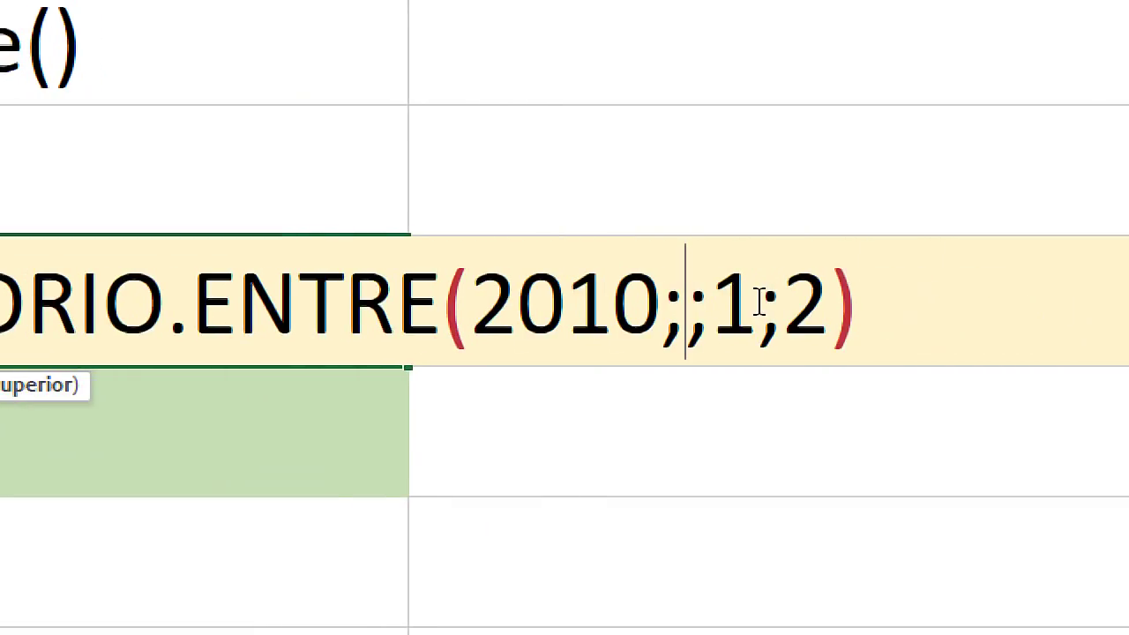
{"action": "type", "text": "2022"}
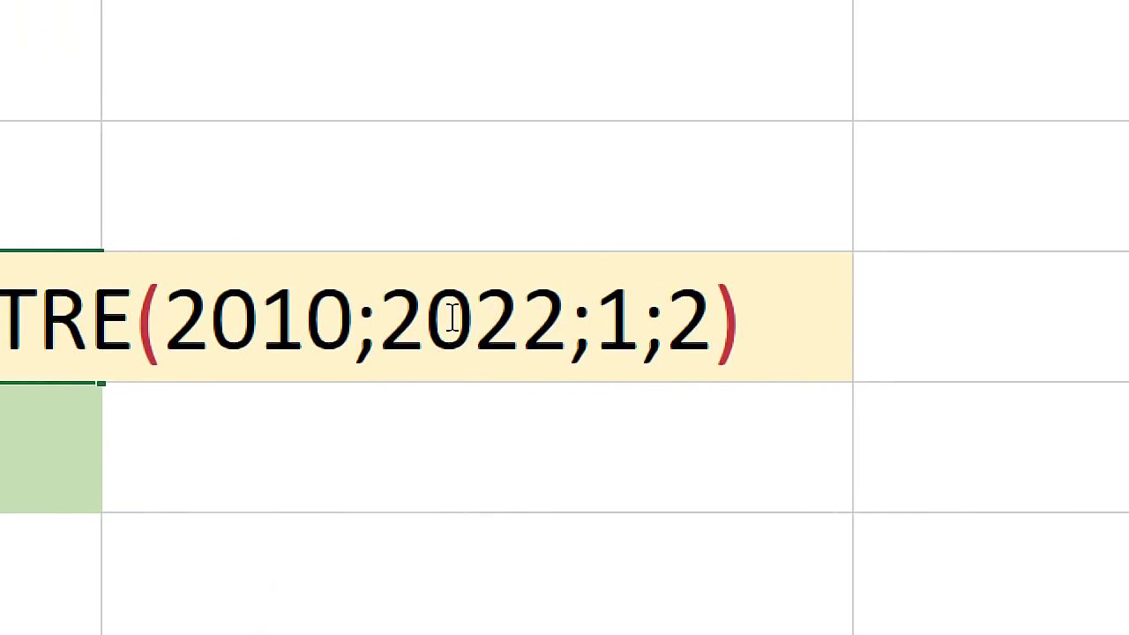
{"action": "type", "text": ")"}
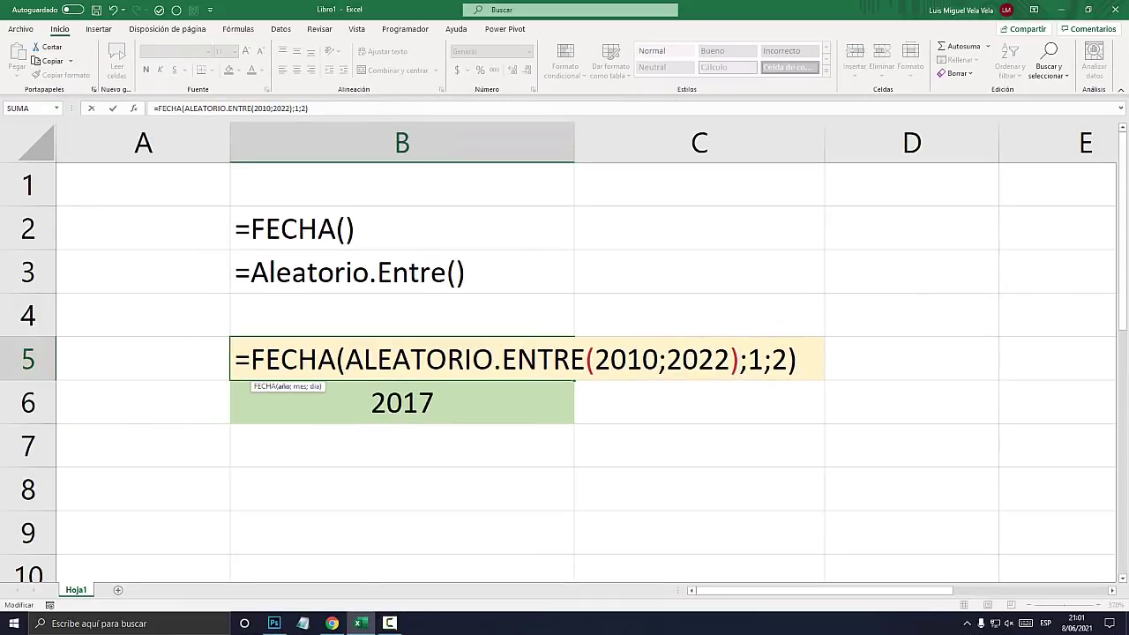
{"action": "key", "text": "shift+Left"}
{"action": "key", "text": "shift+Left"}
{"action": "key", "text": "shift+Left"}
{"action": "key", "text": "shift+Left"}
{"action": "key", "text": "shift+Left"}
{"action": "key", "text": "shift+Left"}
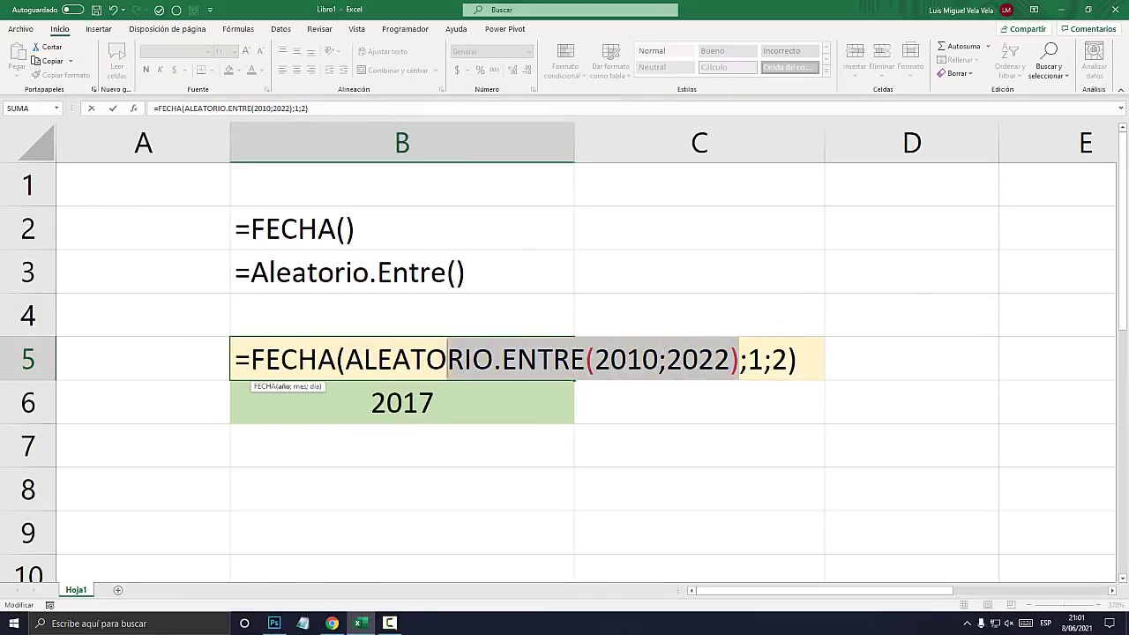
{"action": "key", "text": "shift+Left"}
{"action": "key", "text": "shift+Left"}
{"action": "key", "text": "shift+Left"}
{"action": "key", "text": "shift+Left"}
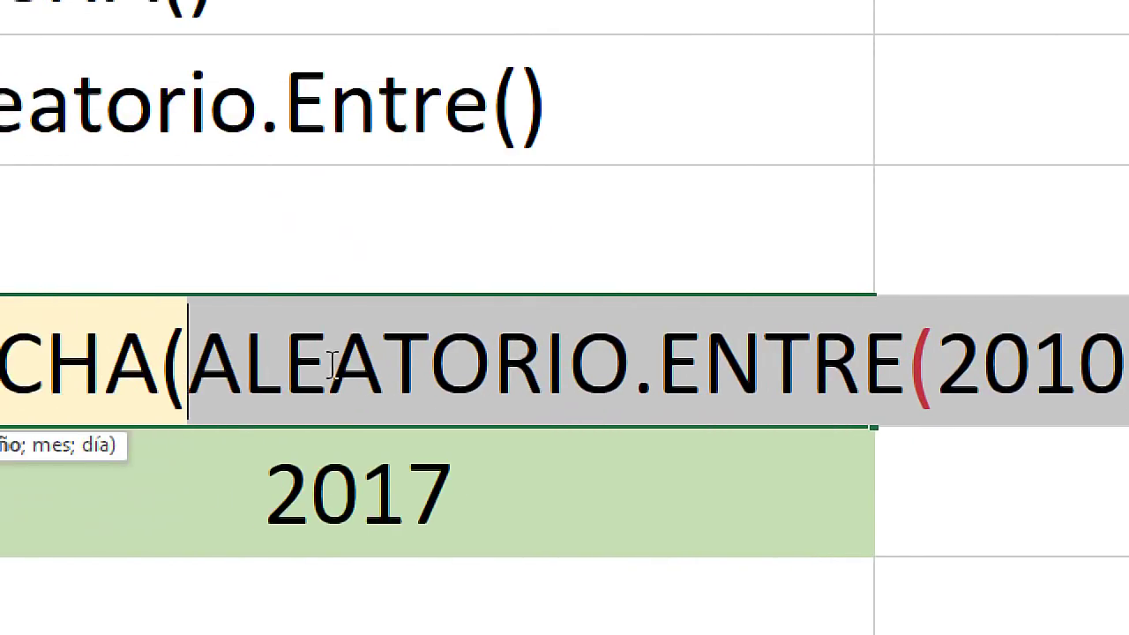
{"action": "left_click", "coordinate": [569, 331]}
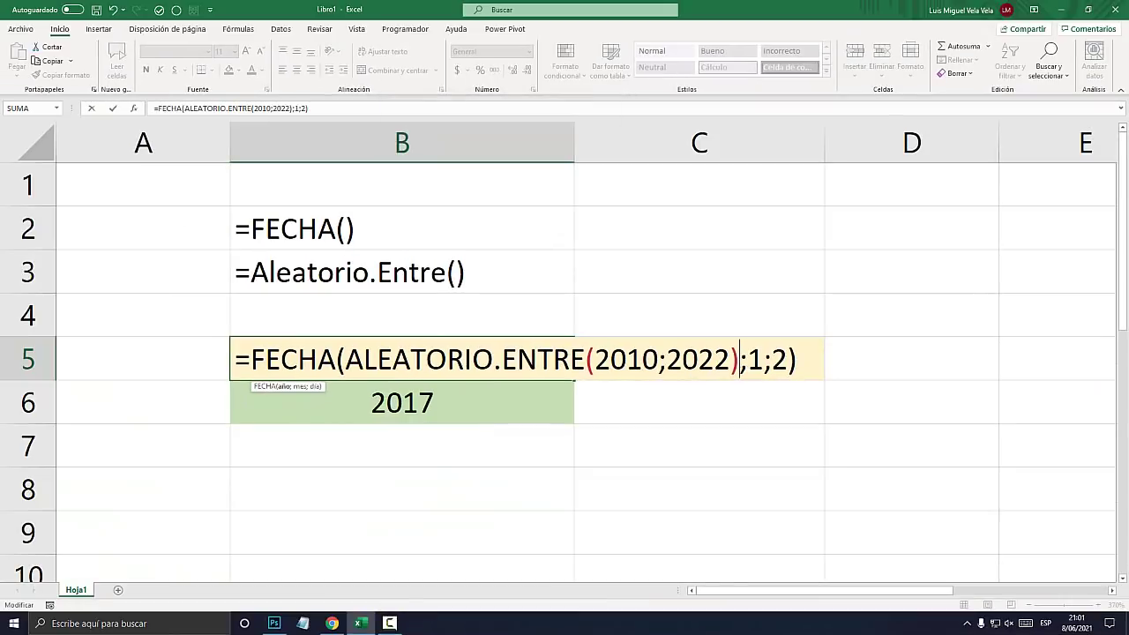
{"action": "key", "text": "Return"}
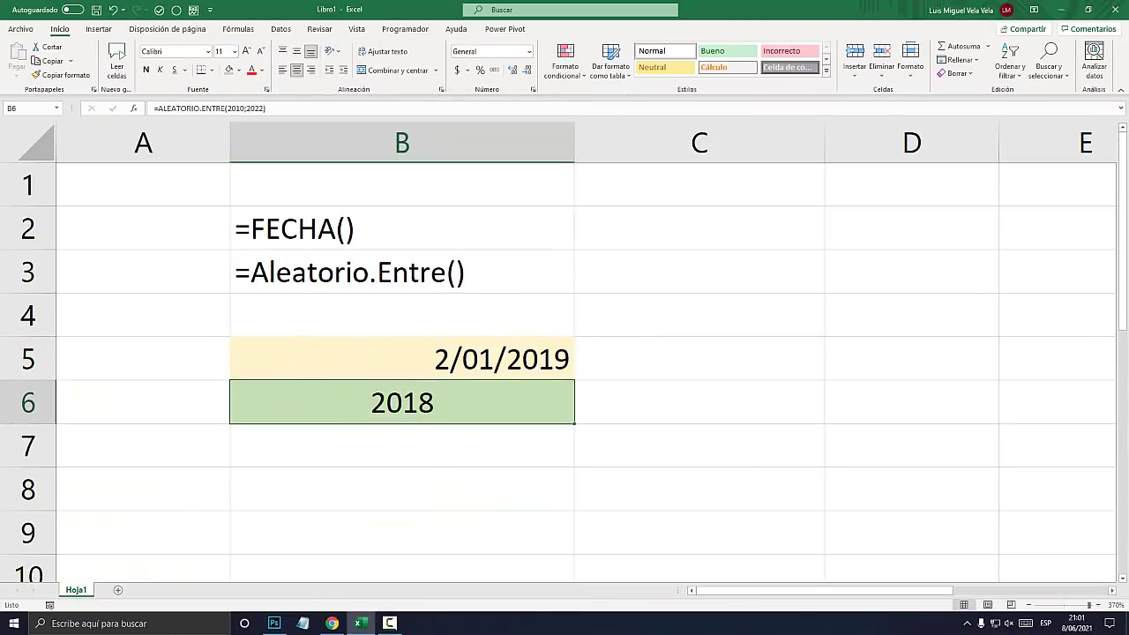
Recalculate B5 three times with F9 to see the random date change.
{"action": "left_click", "coordinate": [401, 358]}
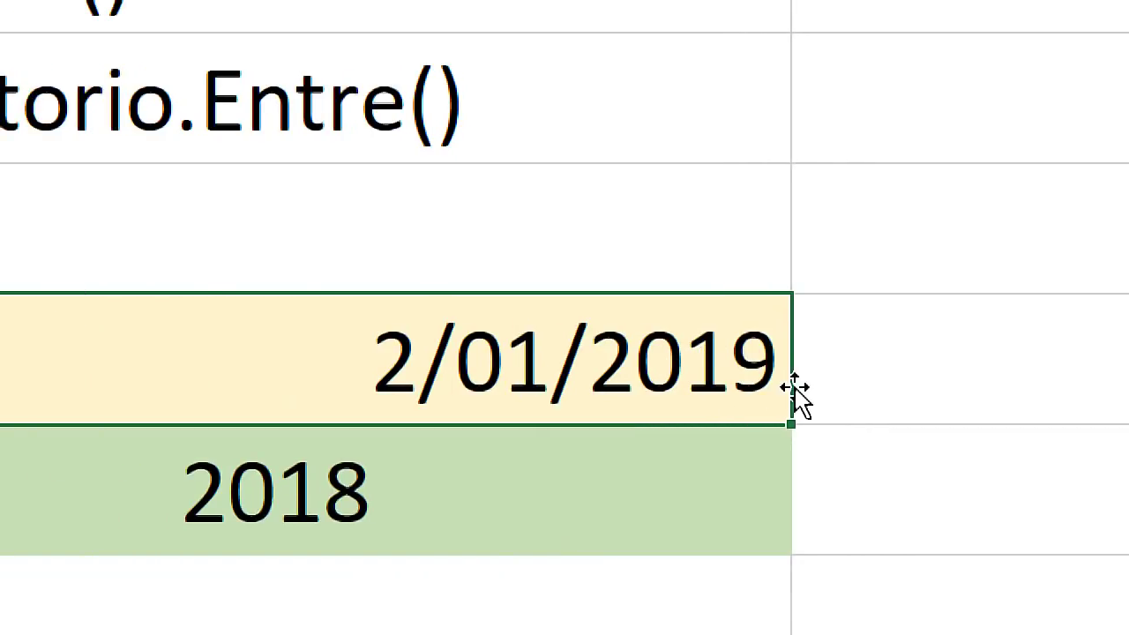
{"action": "key", "text": "F9"}
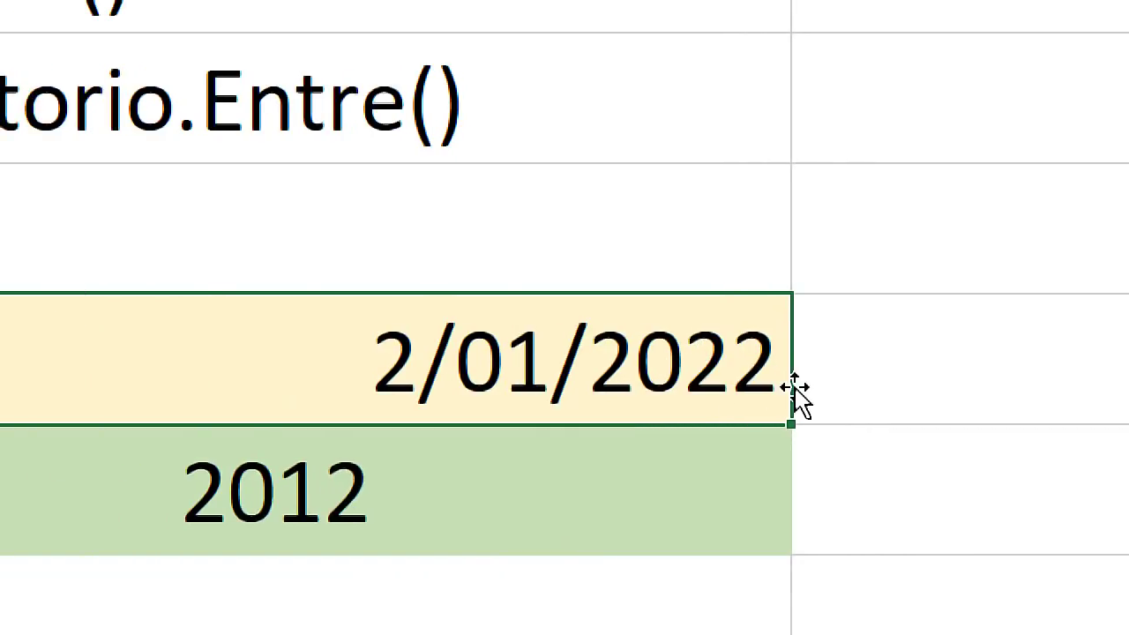
{"action": "key", "text": "F9"}
{"action": "key", "text": "F9"}
{"action": "key", "text": "F9"}
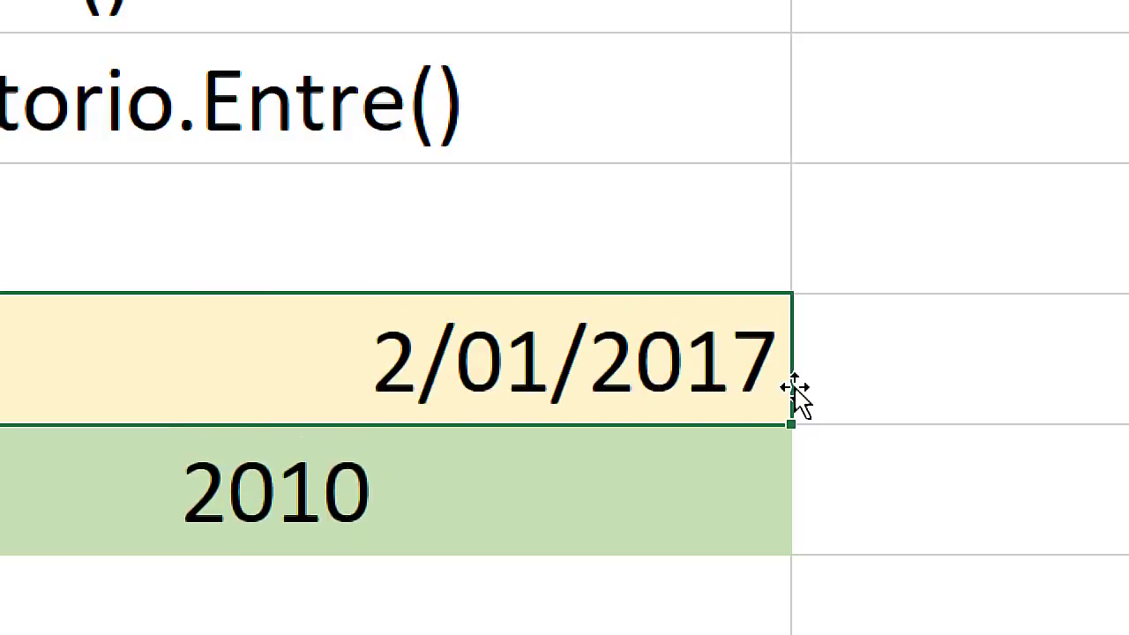
{"action": "key", "text": "F9"}
{"action": "key", "text": "F9"}
{"action": "key", "text": "F9"}
{"action": "key", "text": "F9"}
{"action": "key", "text": "F9"}
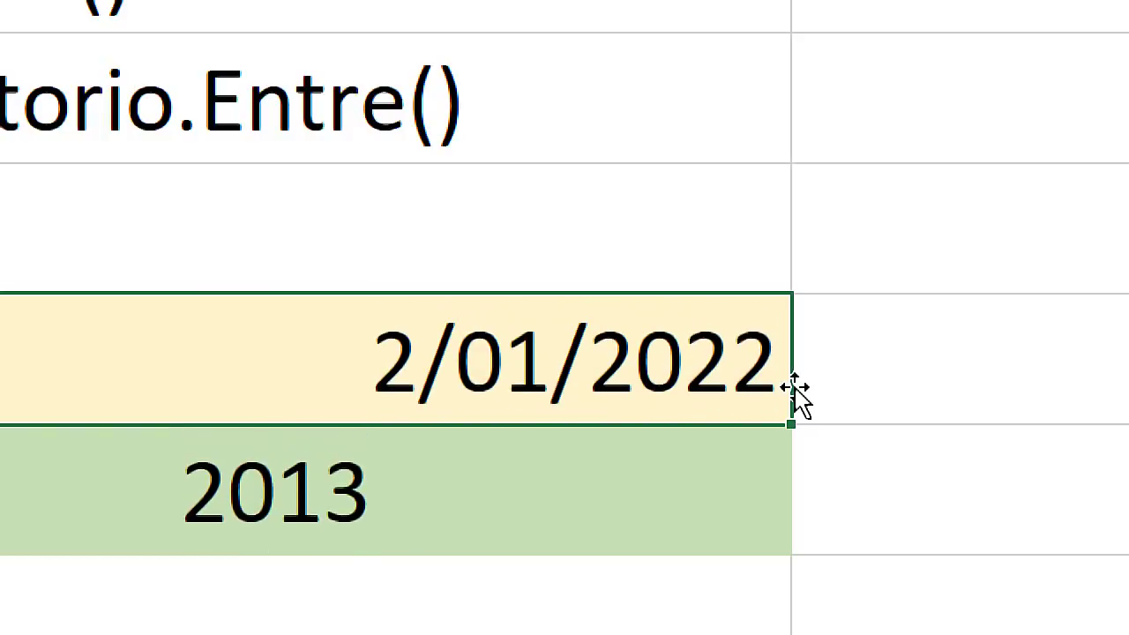
Replace B5's month argument 1 with ALEATORIO.ENTRE(1;12).
{"action": "double_click", "coordinate": [505, 351]}
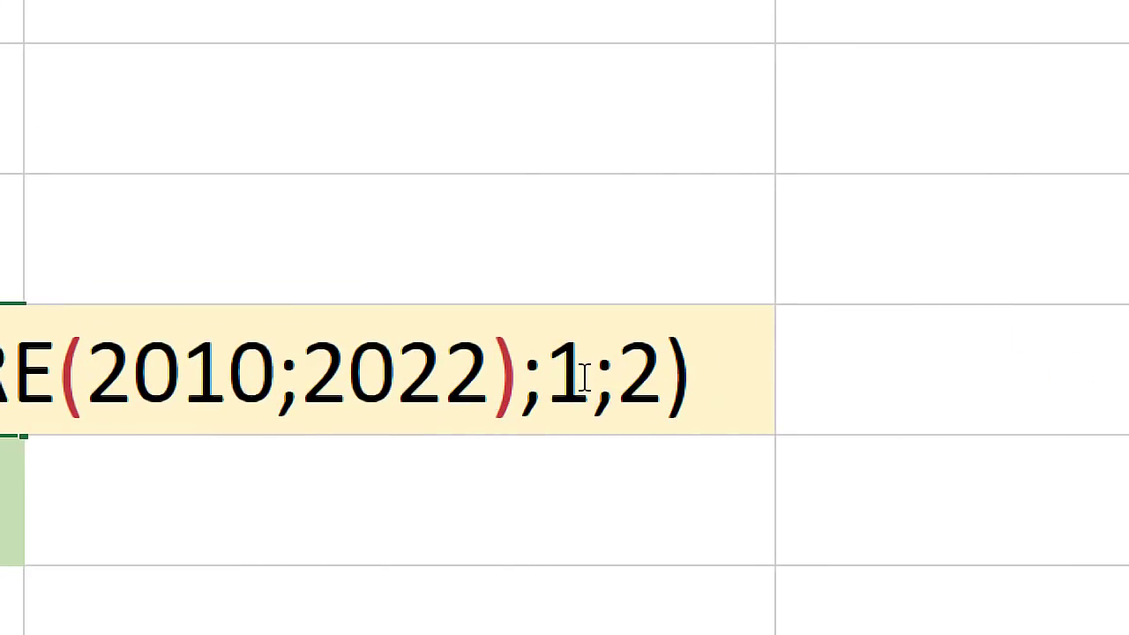
{"action": "double_click", "coordinate": [584, 379]}
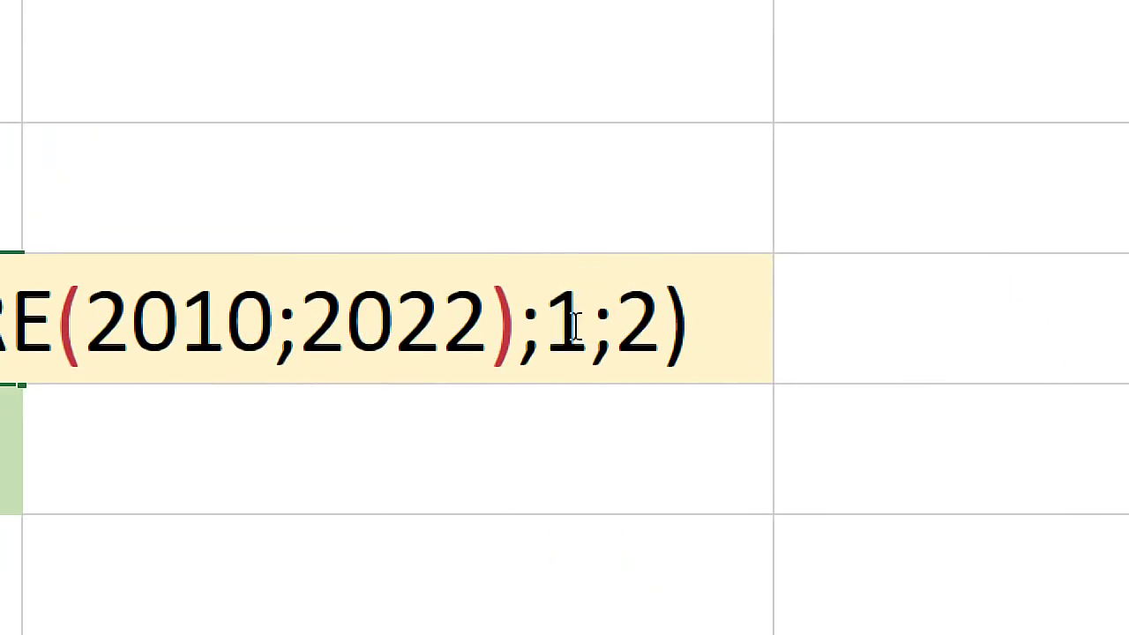
{"action": "left_click_drag", "start_coordinate": [579, 319], "coordinate": [563, 323]}
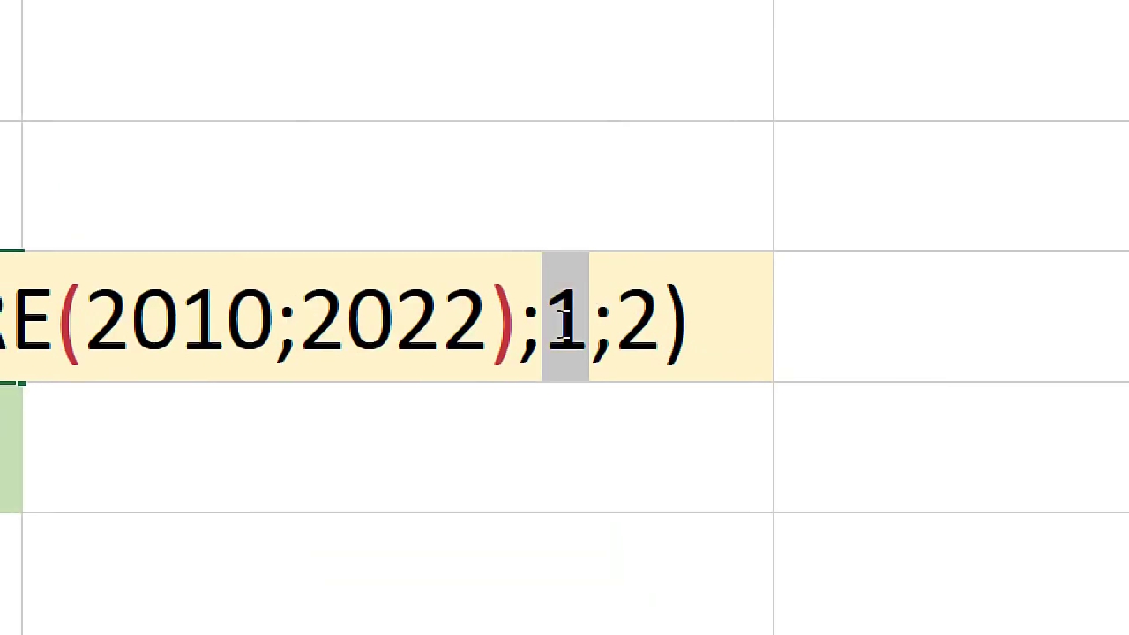
{"action": "type", "text": "aleatio"}
{"action": "key", "text": "BackSpace"}
{"action": "key", "text": "BackSpace"}
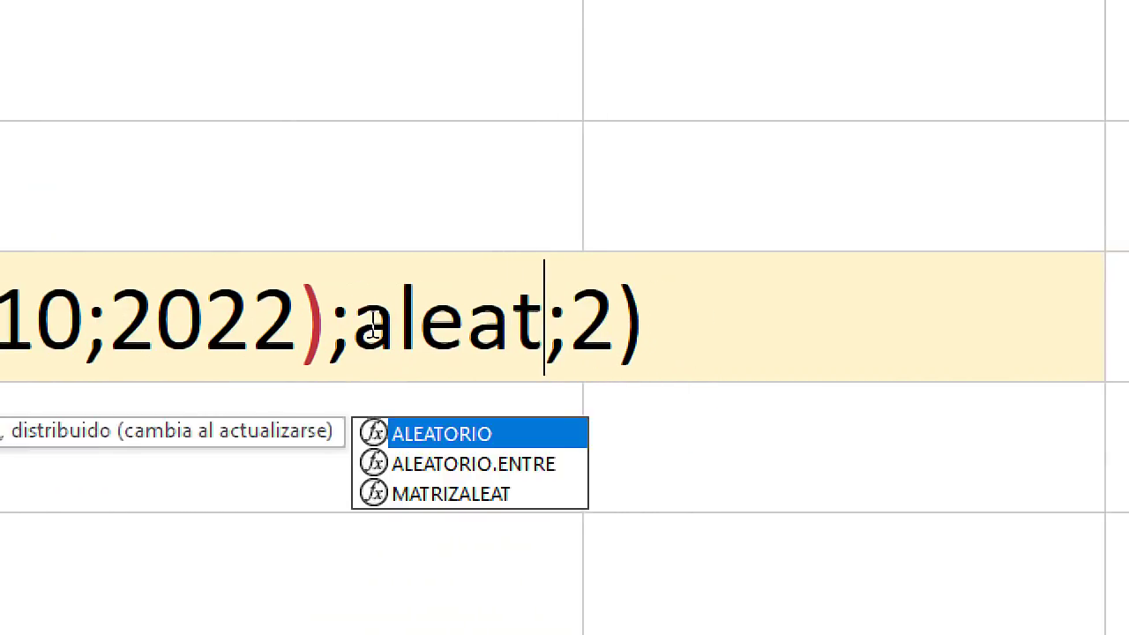
{"action": "key", "text": "Down"}
{"action": "key", "text": "Tab"}
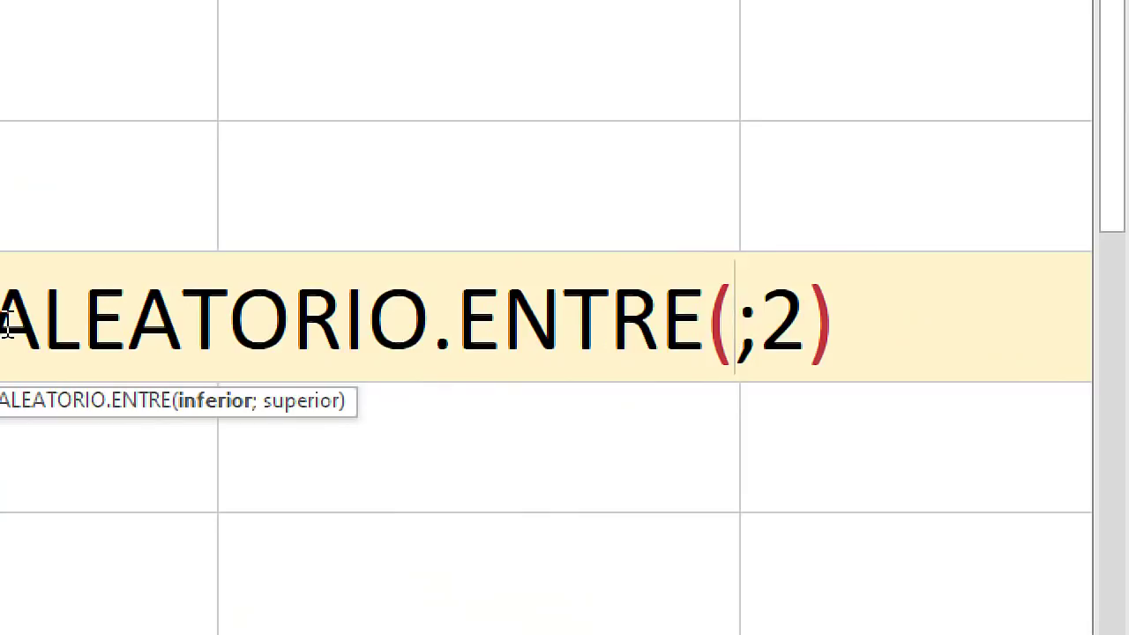
{"action": "type", "text": "1"}
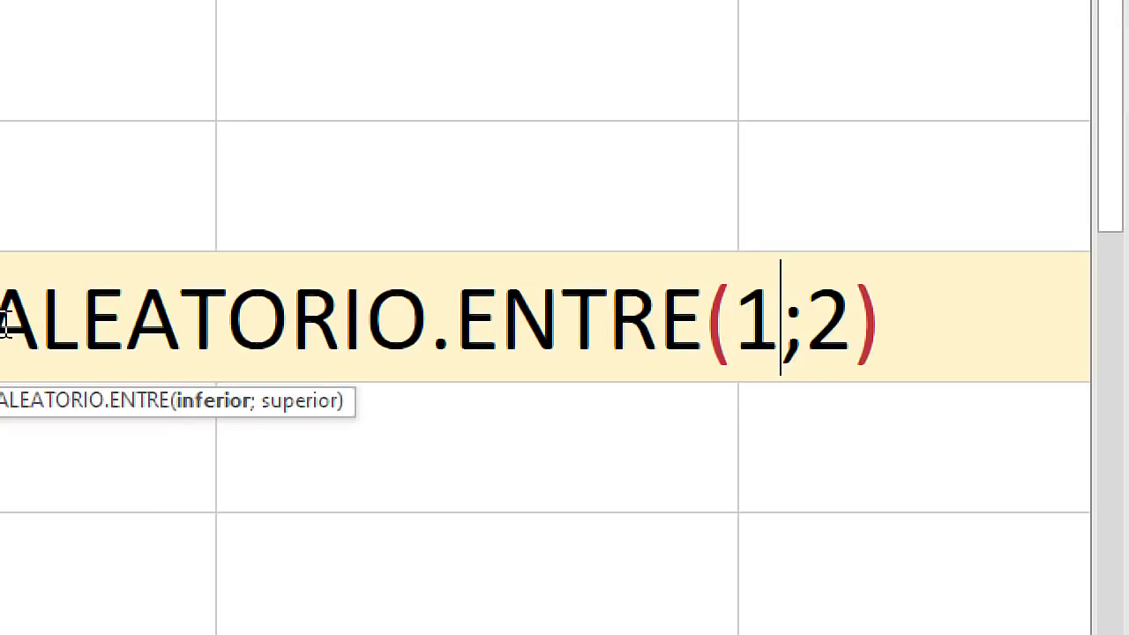
{"action": "type", "text": ";12"}
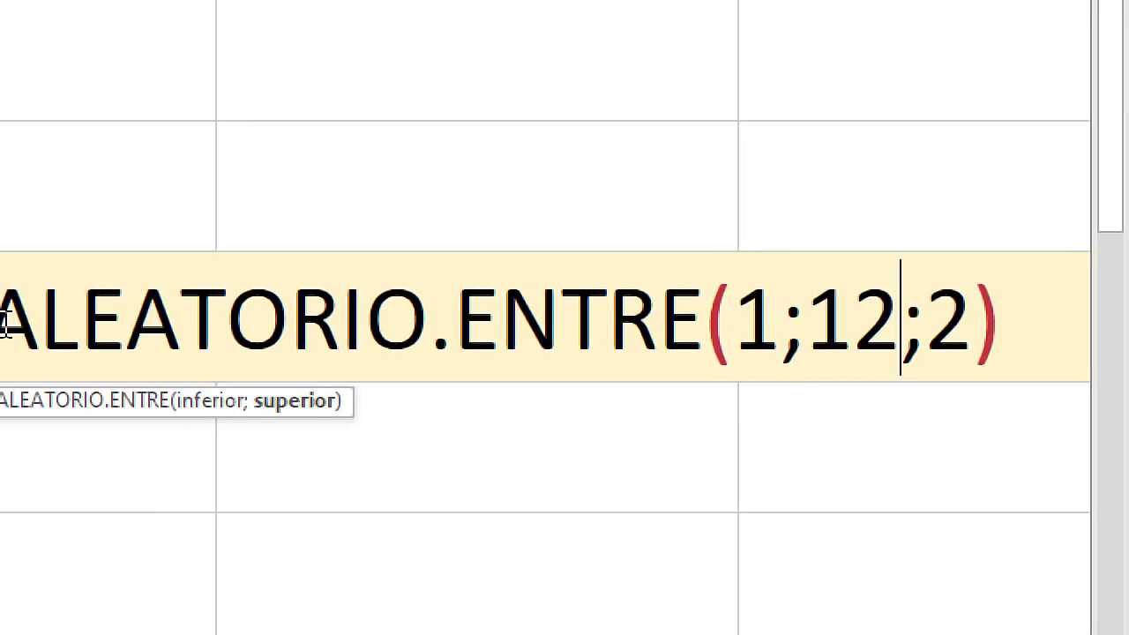
{"action": "type", "text": ")"}
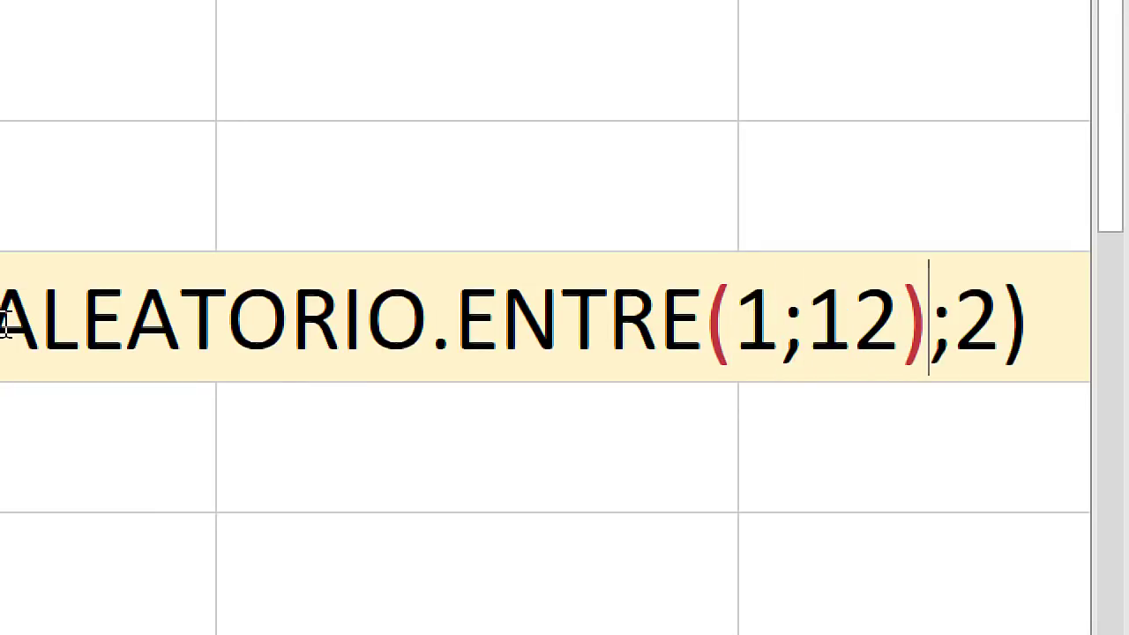
{"action": "key", "text": "Return"}
Recalculate B5 three times with F9 to vary the random date.
{"action": "left_click", "coordinate": [402, 358]}
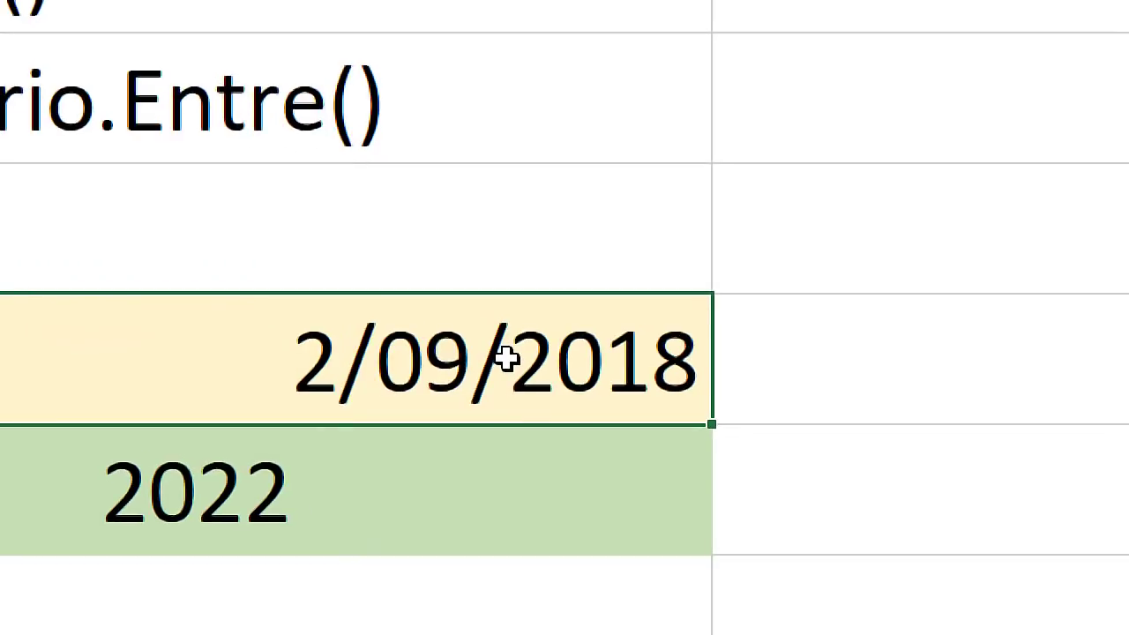
{"action": "key", "text": "F9"}
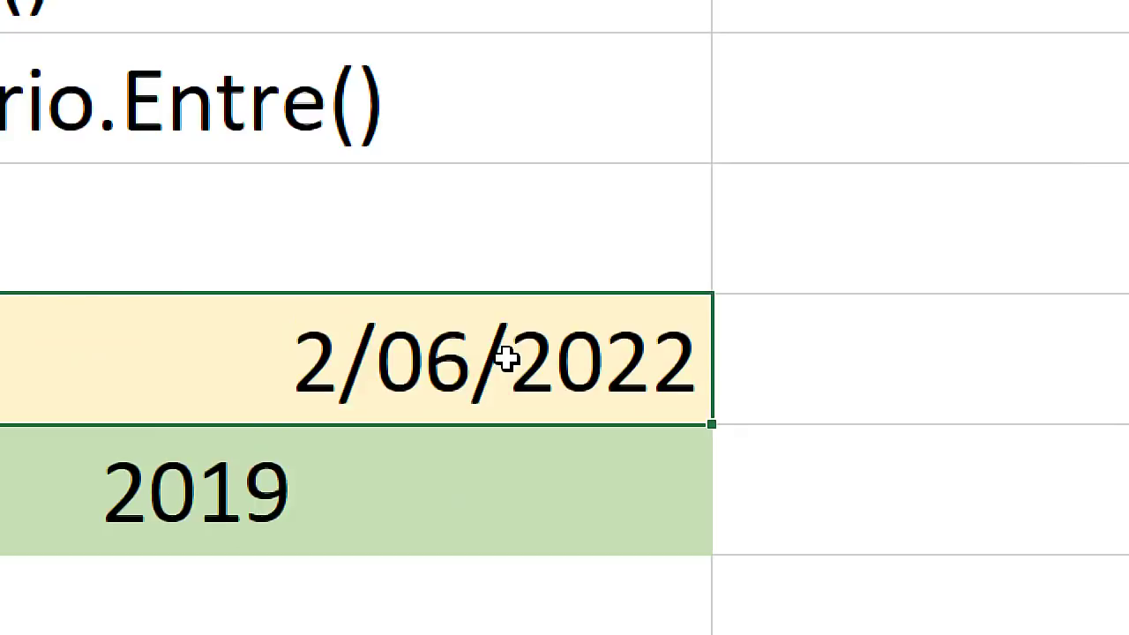
{"action": "key", "text": "F9"}
{"action": "key", "text": "F9"}
{"action": "key", "text": "F9"}
{"action": "key", "text": "F9"}
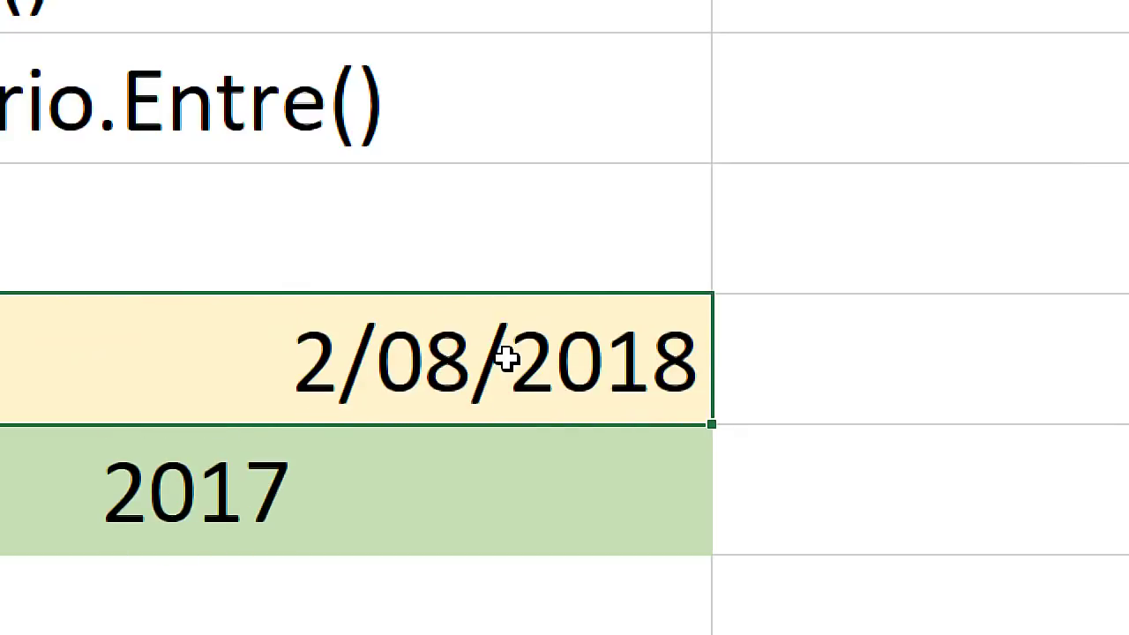
{"action": "key", "text": "F9"}
Clear the random year from B6, then recalculate B5 four more times.
{"action": "left_click", "coordinate": [326, 494]}
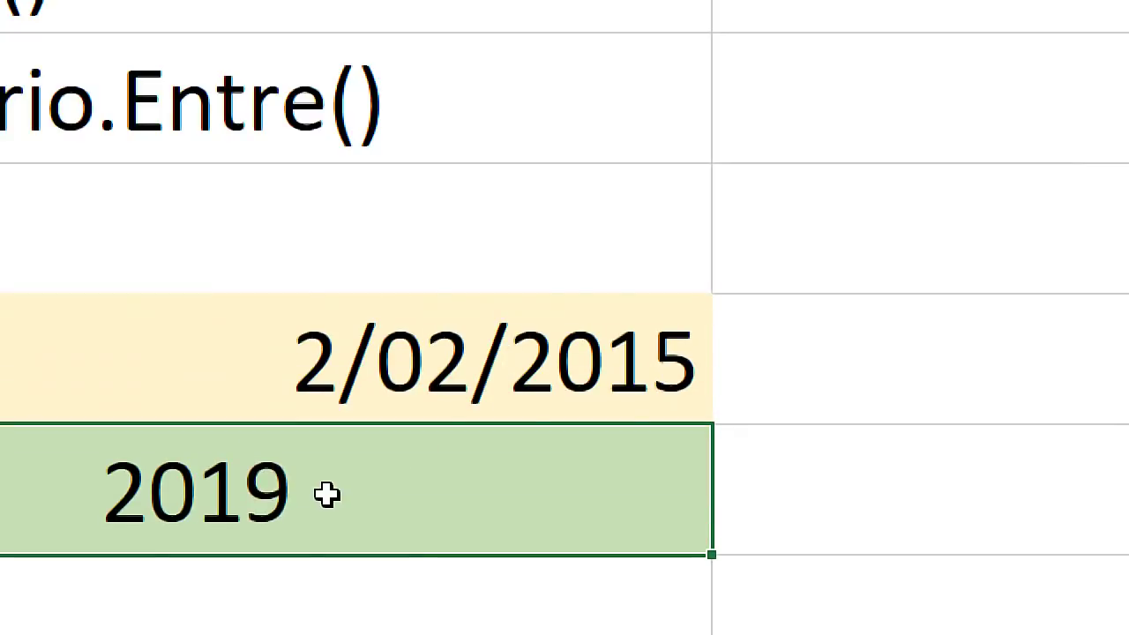
{"action": "key", "text": "Delete"}
{"action": "left_click", "coordinate": [426, 353]}
{"action": "key", "text": "F9"}
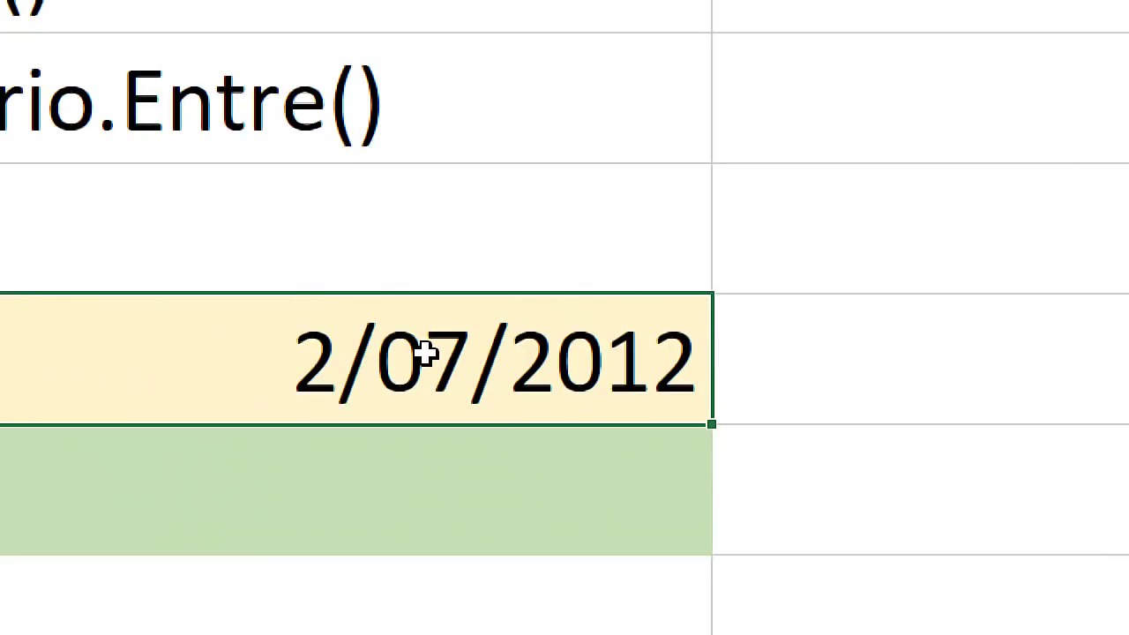
{"action": "key", "text": "F9"}
{"action": "key", "text": "F9"}
{"action": "key", "text": "F9"}
{"action": "key", "text": "F9"}
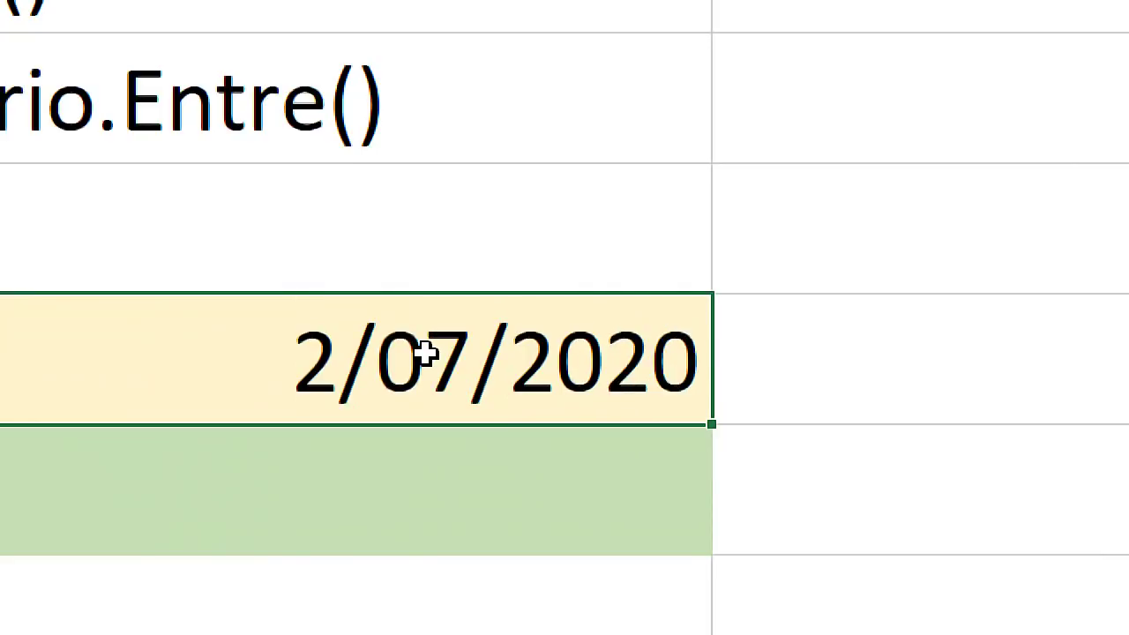
{"action": "key", "text": "F9"}
{"action": "key", "text": "F9"}
{"action": "key", "text": "F9"}
{"action": "key", "text": "F9"}
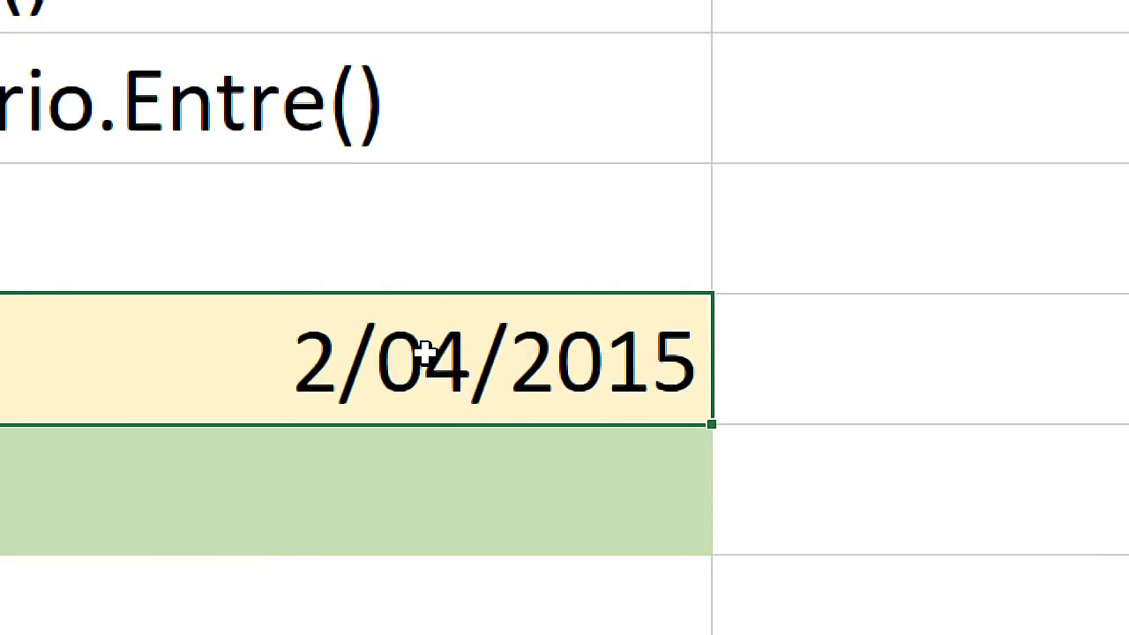
{"action": "key", "text": "F9"}
{"action": "key", "text": "F9"}
Replace B5's day argument 2 with ALEATORIO.ENTRE(1;20), fixing the formula error.
{"action": "double_click", "coordinate": [425, 353]}
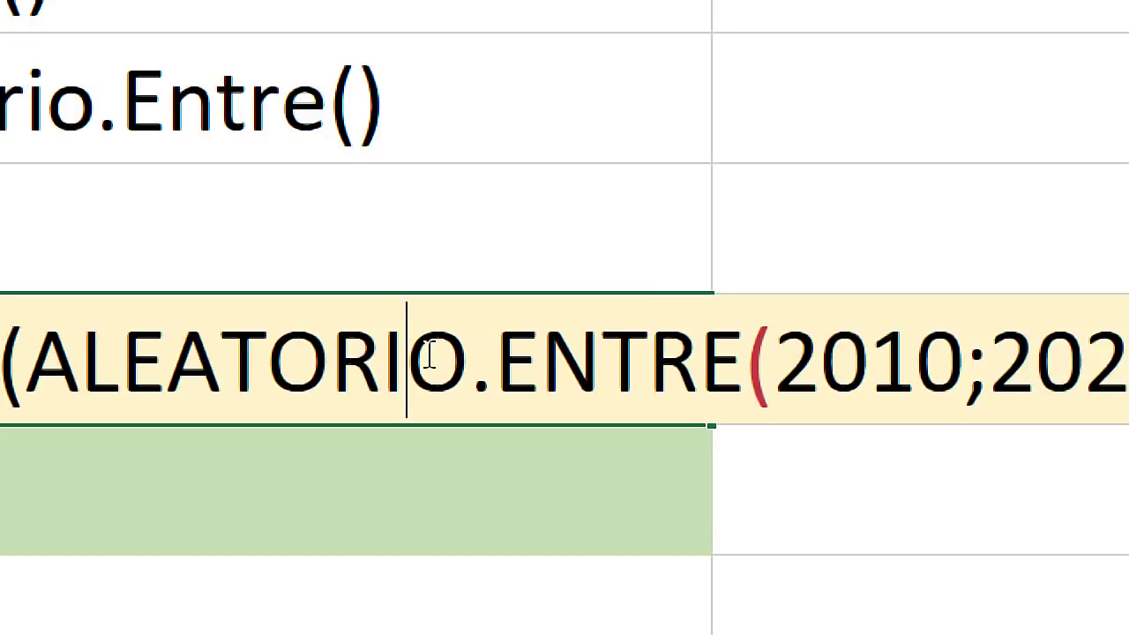
{"action": "double_click", "coordinate": [984, 322]}
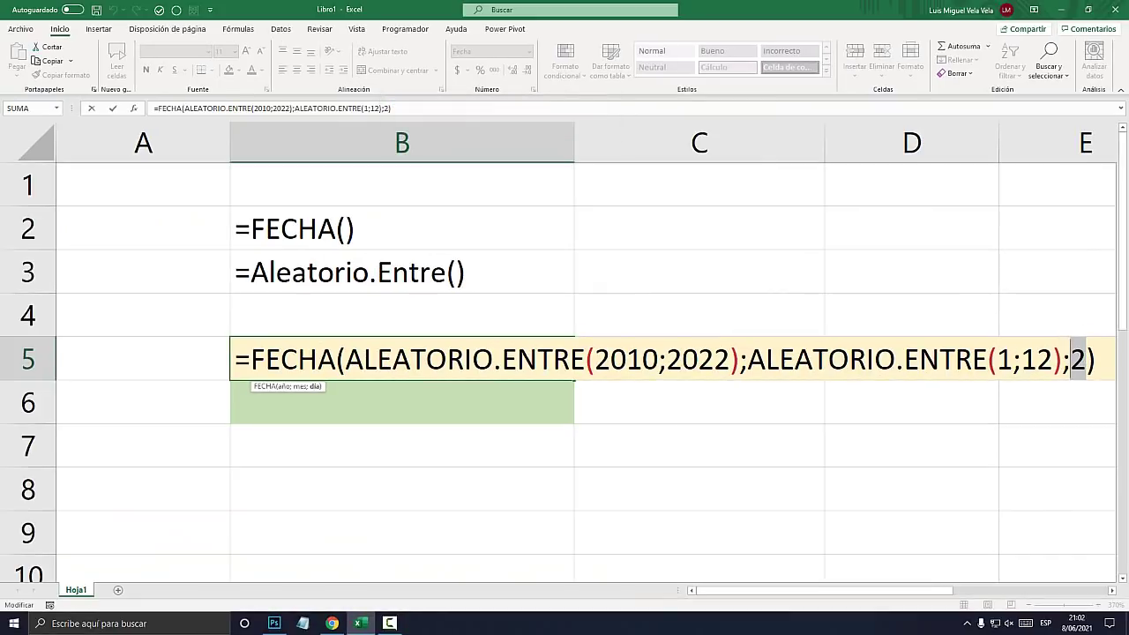
{"action": "type", "text": "aleatio"}
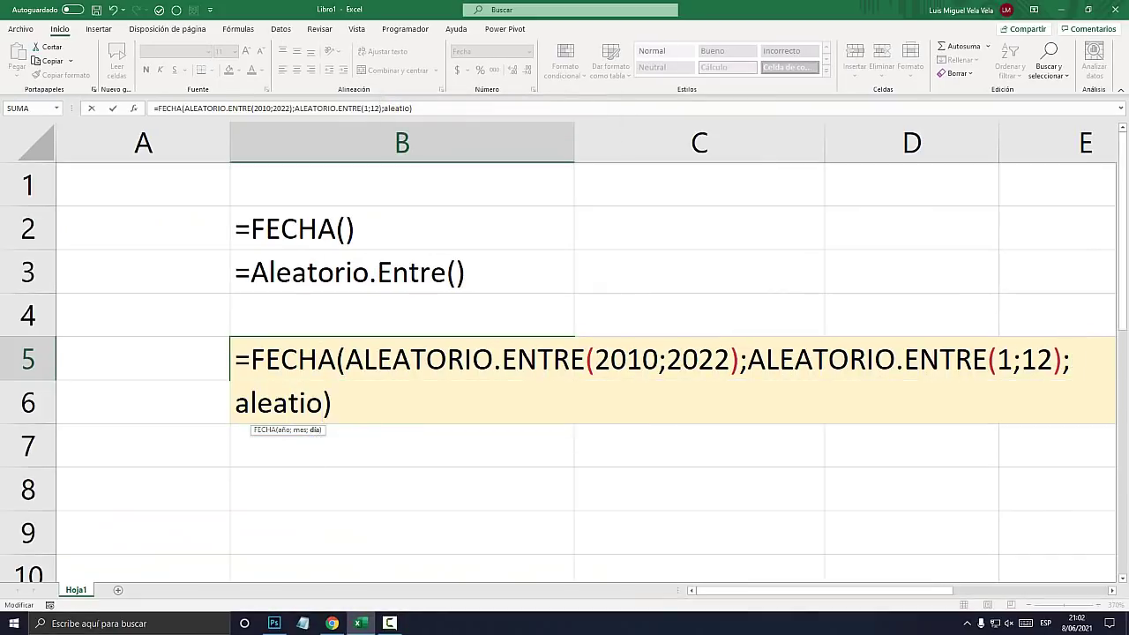
{"action": "key", "text": "BackSpace"}
{"action": "key", "text": "BackSpace"}
{"action": "key", "text": "Down"}
{"action": "key", "text": "Tab"}
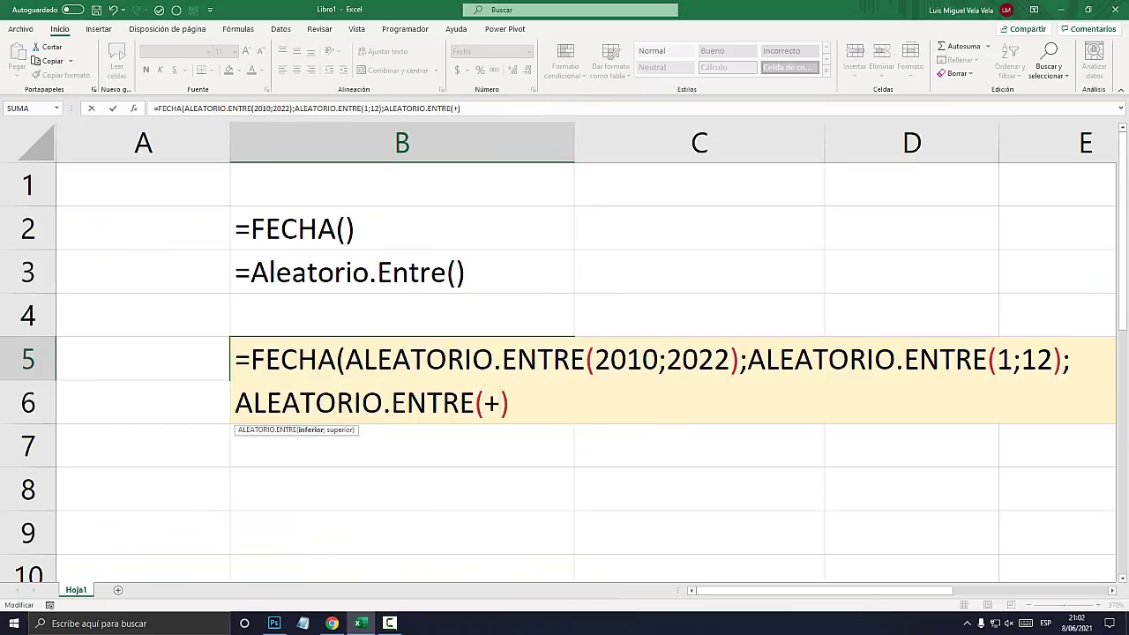
{"action": "key", "text": "Return"}
{"action": "key", "text": "Return"}
{"action": "key", "text": "BackSpace"}
{"action": "key", "text": "Return"}
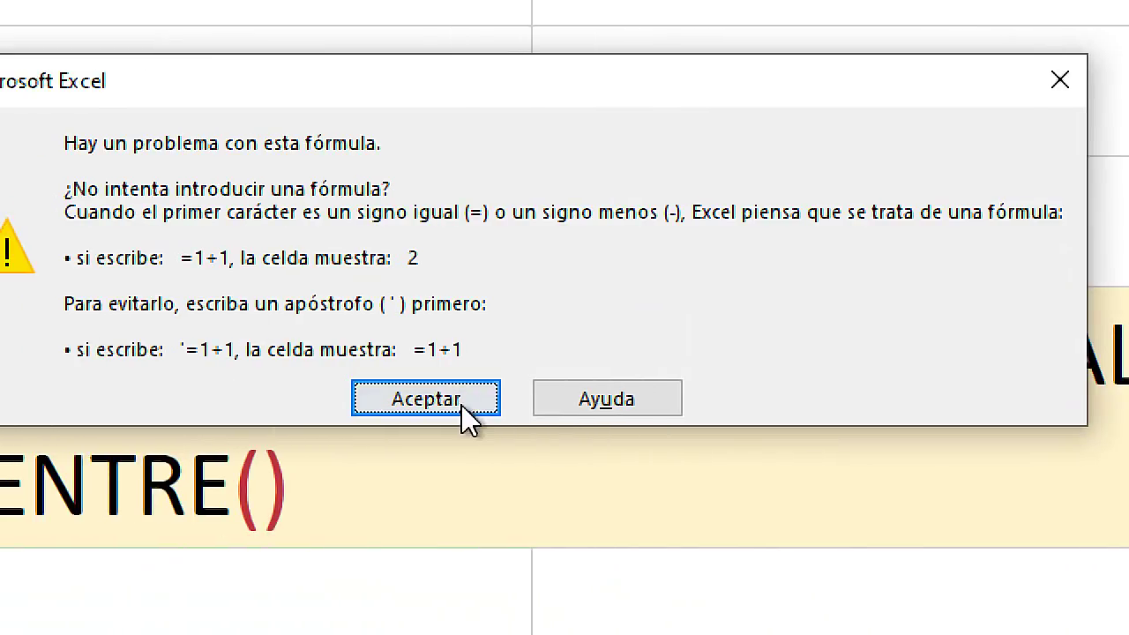
{"action": "left_click", "coordinate": [553, 375]}
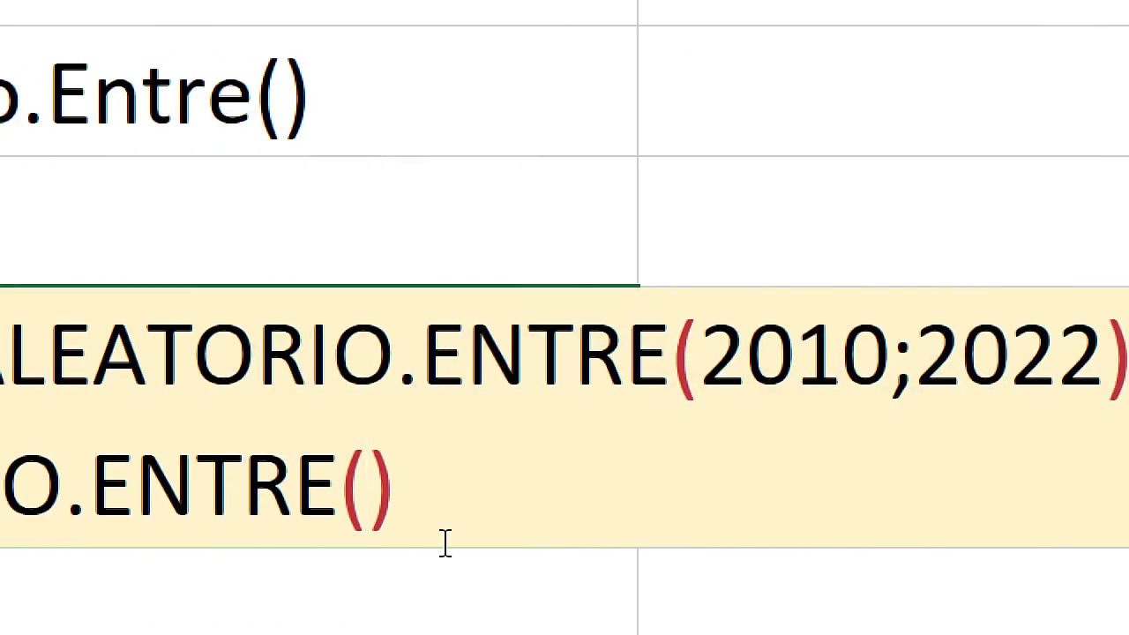
{"action": "type", "text": "1;20"}
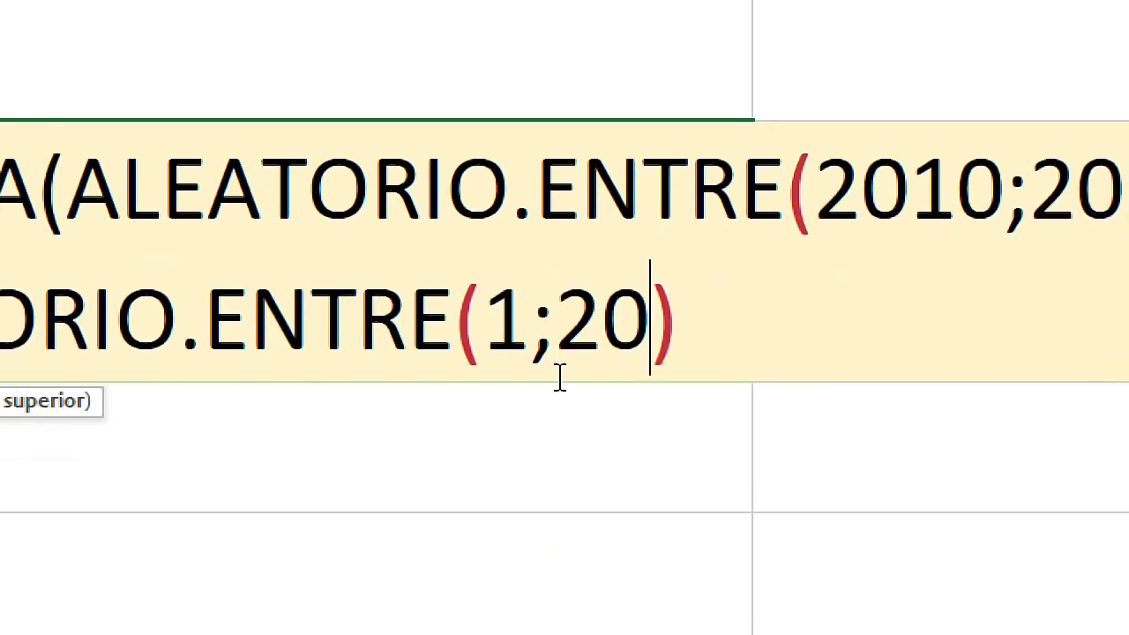
{"action": "type", "text": ")"}
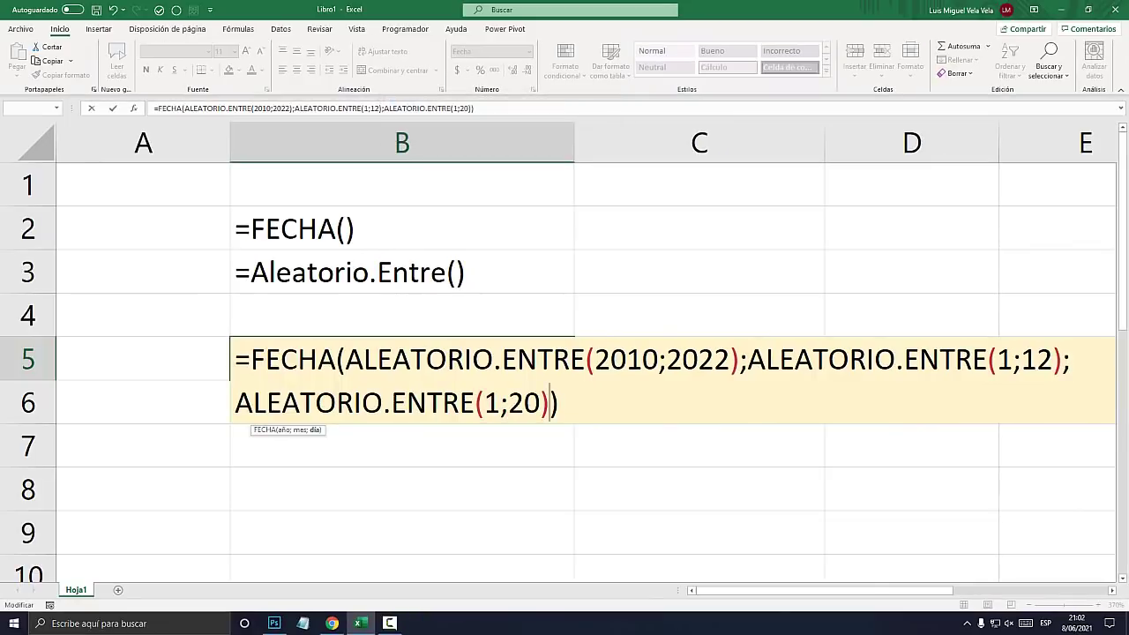
{"action": "key", "text": "Return"}
Recalculate B5 three times with F9 to confirm the date varies.
{"action": "left_click", "coordinate": [401, 358]}
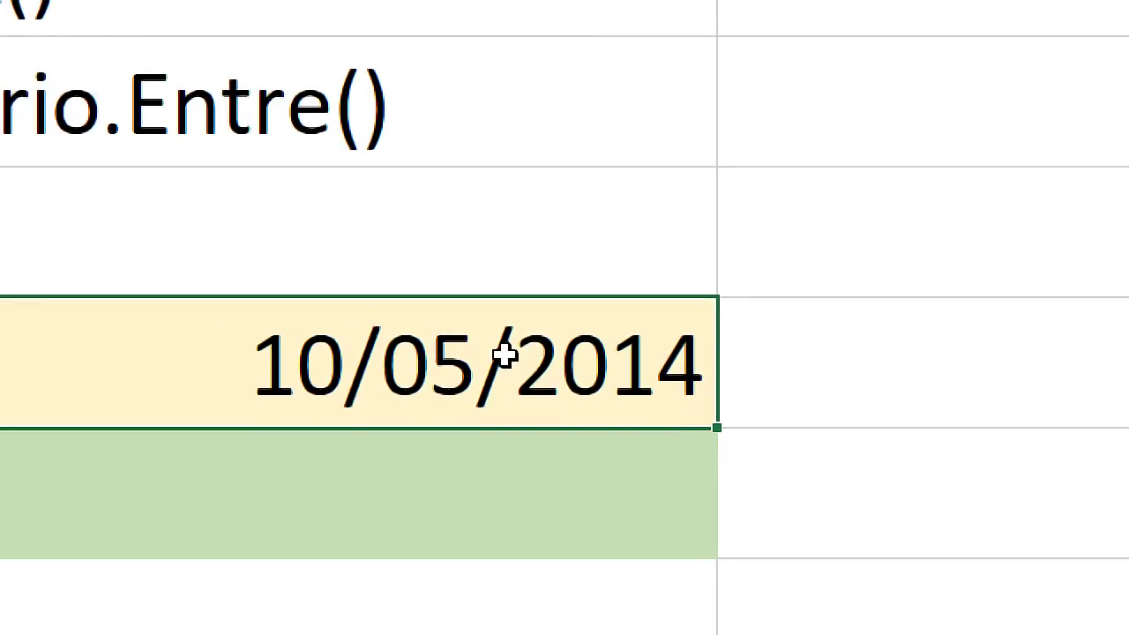
{"action": "key", "text": "F9"}
{"action": "key", "text": "F9"}
{"action": "key", "text": "F9"}
{"action": "key", "text": "F9"}
{"action": "key", "text": "F9"}
{"action": "key", "text": "F9"}
{"action": "key", "text": "F9"}
{"action": "key", "text": "F9"}
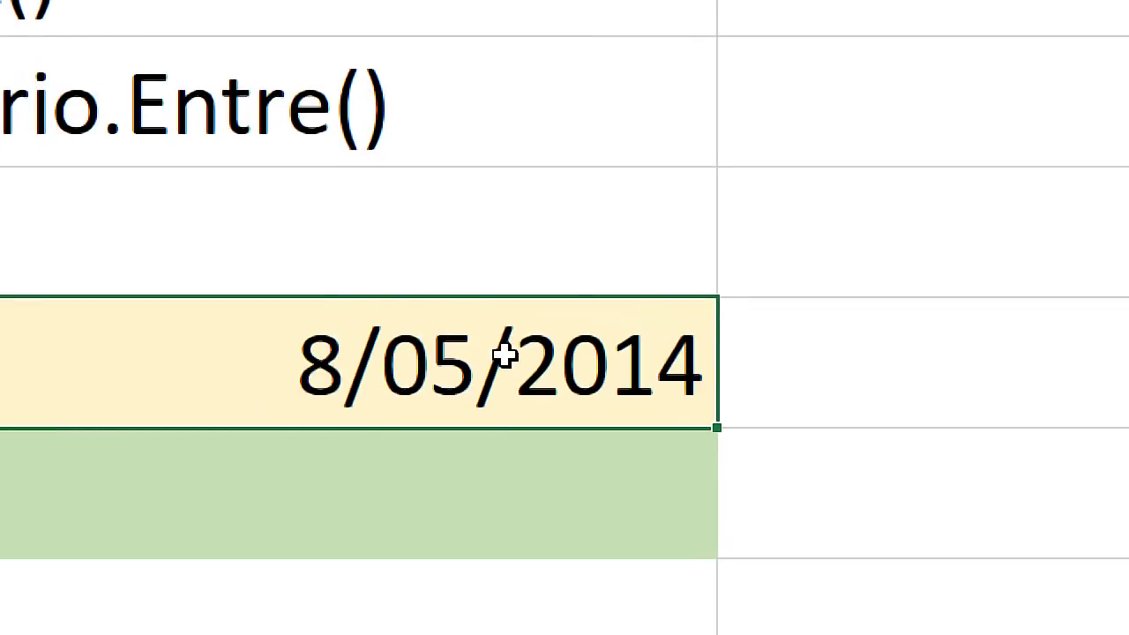
{"action": "key", "text": "F9"}
{"action": "key", "text": "F9"}
{"action": "key", "text": "F9"}
{"action": "key", "text": "F9"}
{"action": "key", "text": "F9"}
{"action": "key", "text": "F9"}
{"action": "key", "text": "F9"}
{"action": "key", "text": "F9"}
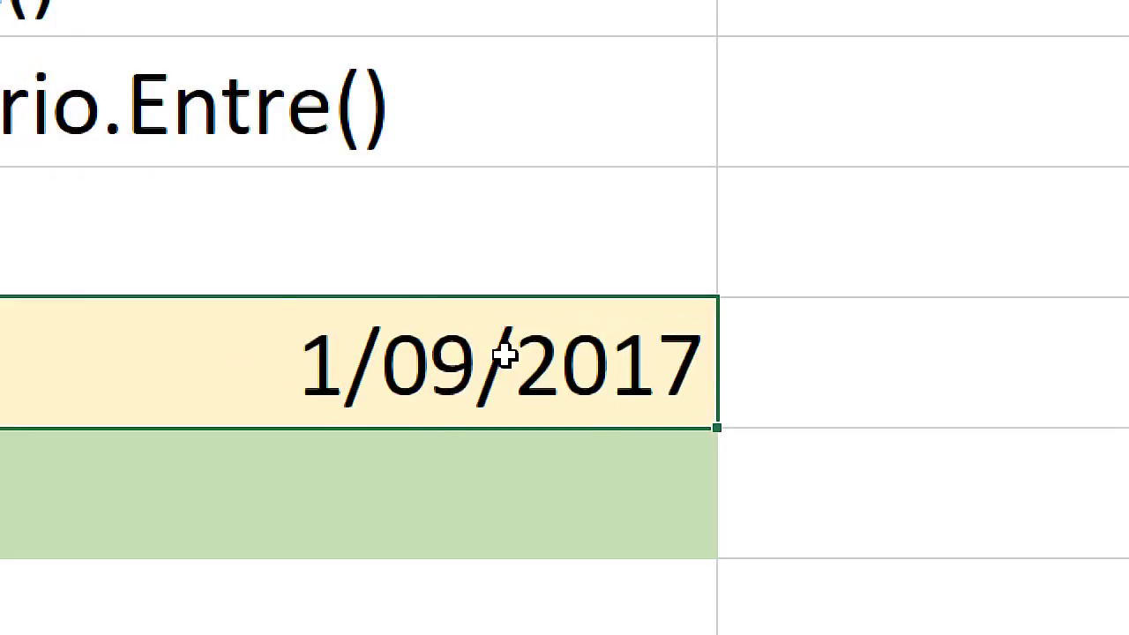
{"action": "key", "text": "F9"}
{"action": "key", "text": "F9"}
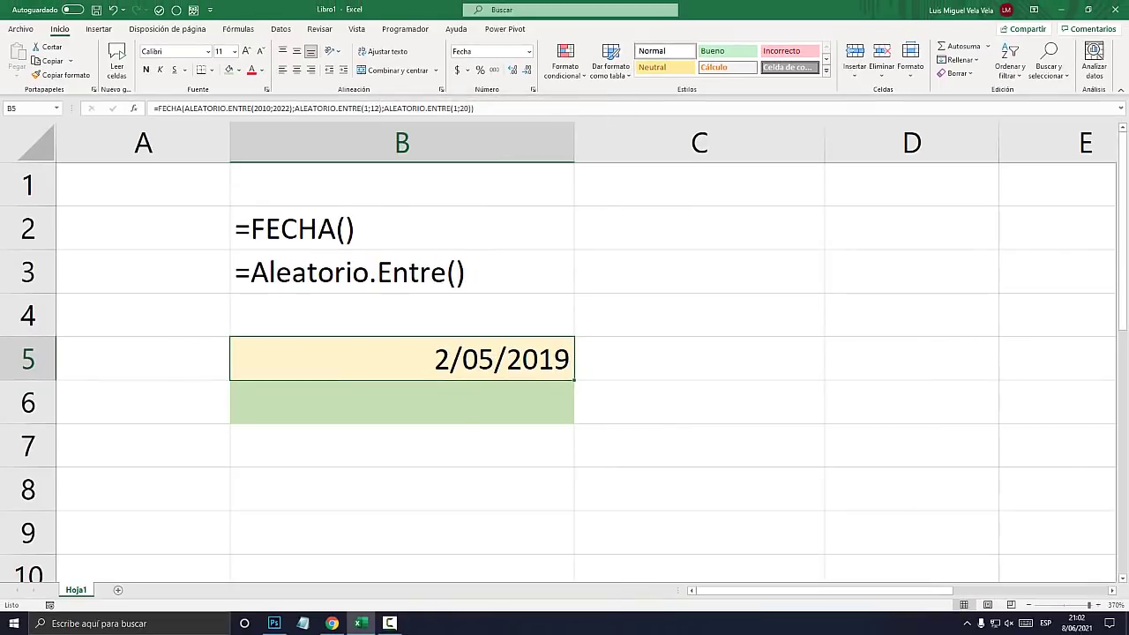
Fill B5's random-date formula down to B23 and select B5:B23.
{"action": "left_click_drag", "start_coordinate": [574, 380], "coordinate": [574, 380]}
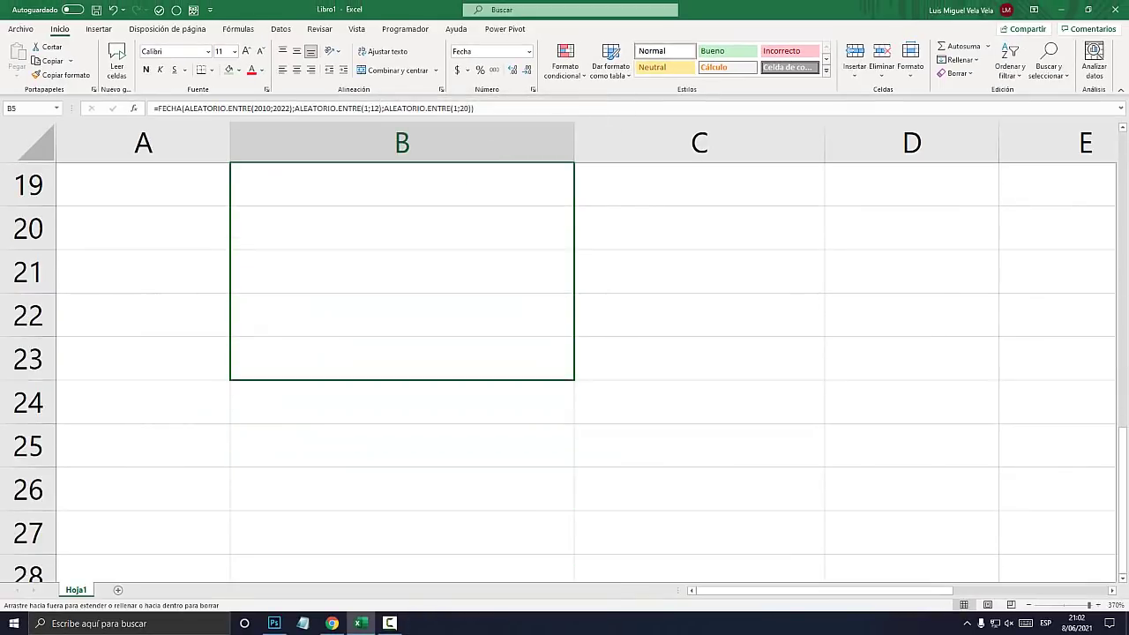
{"action": "scroll", "coordinate": [401, 353], "scroll_direction": "up", "scroll_amount": 6}
{"action": "left_click", "coordinate": [401, 402]}
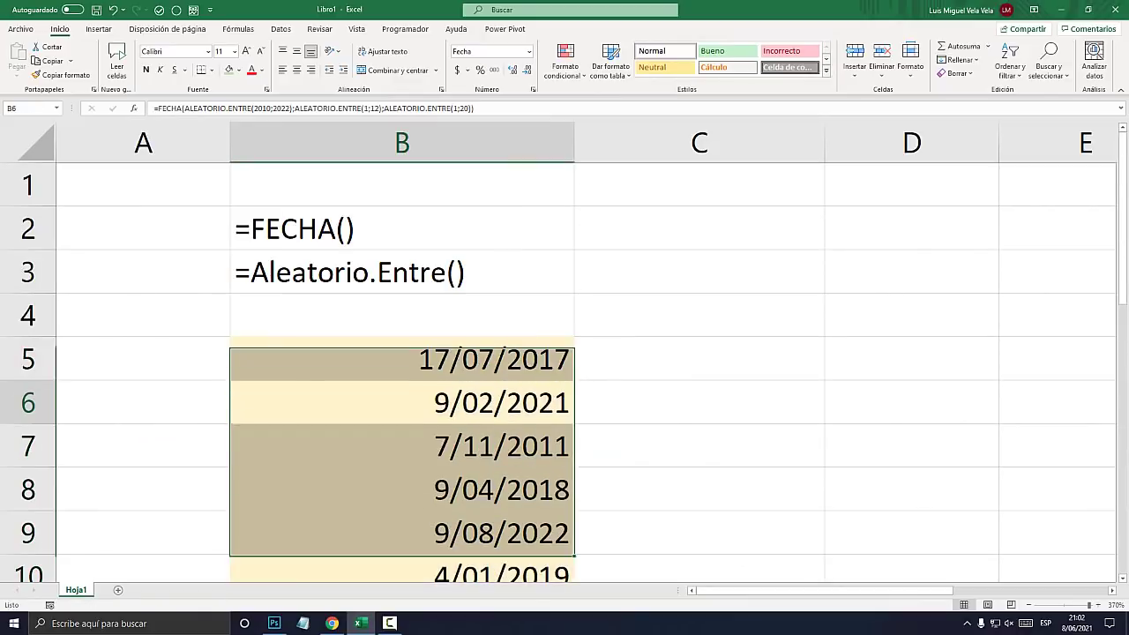
{"action": "scroll", "coordinate": [401, 353], "scroll_direction": "down", "scroll_amount": 6}
{"action": "scroll", "coordinate": [401, 353], "scroll_direction": "up", "scroll_amount": 1}
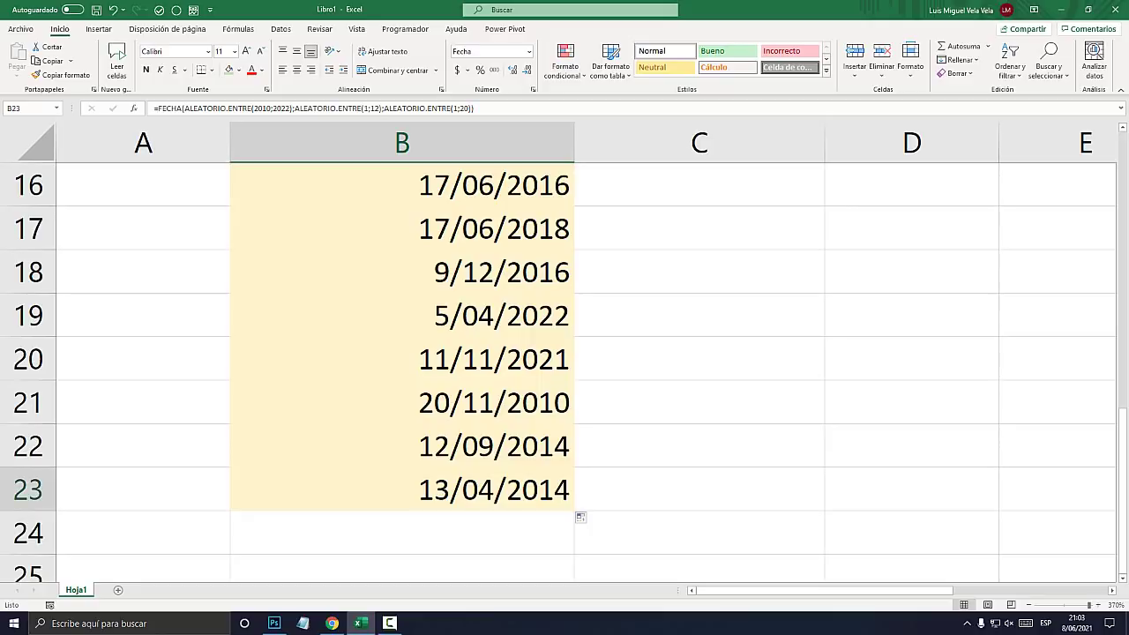
{"action": "mouse_move", "coordinate": [494, 490]}
{"action": "left_mouse_down"}
{"action": "mouse_move", "coordinate": [569, 189]}
{"action": "mouse_move", "coordinate": [546, 212]}
{"action": "left_mouse_up"}
Copy B5:B23 and paste it into C5 as values only, then select C5:C23.
{"action": "right_click", "coordinate": [499, 228]}
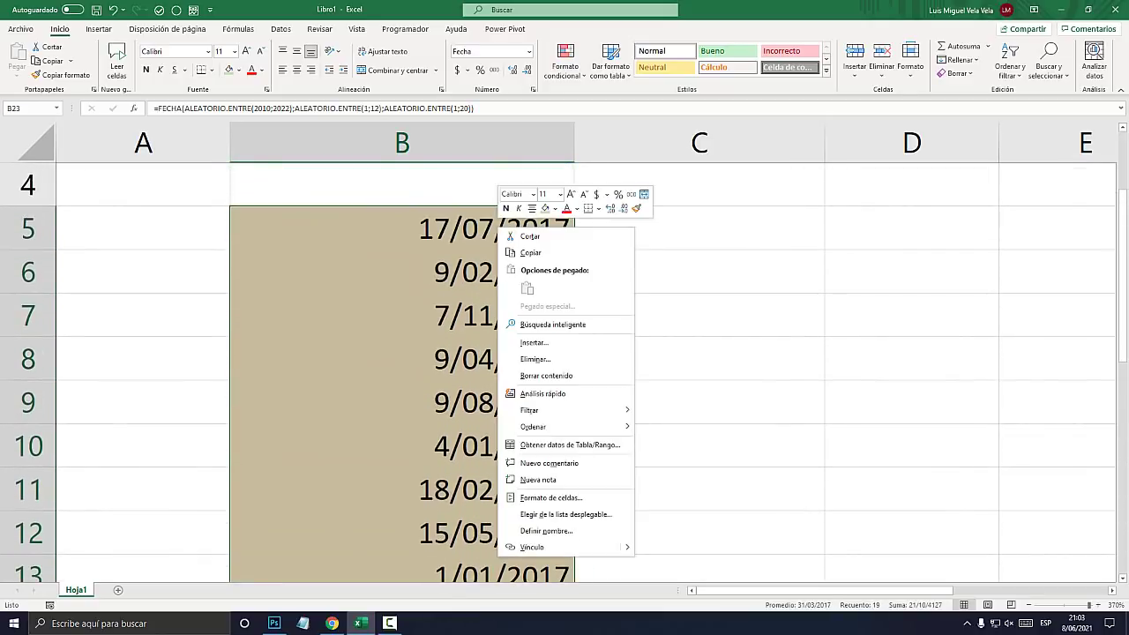
{"action": "left_click", "coordinate": [530, 252]}
{"action": "scroll", "coordinate": [530, 353], "scroll_direction": "up", "scroll_amount": 6}
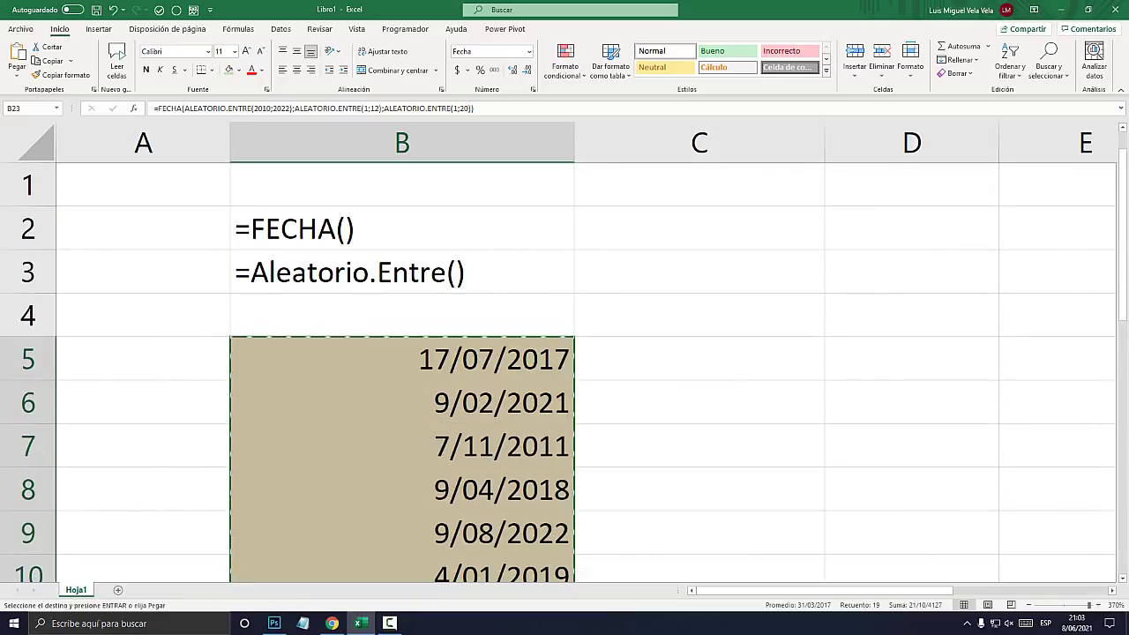
{"action": "left_click", "coordinate": [672, 363]}
{"action": "right_click", "coordinate": [673, 363]}
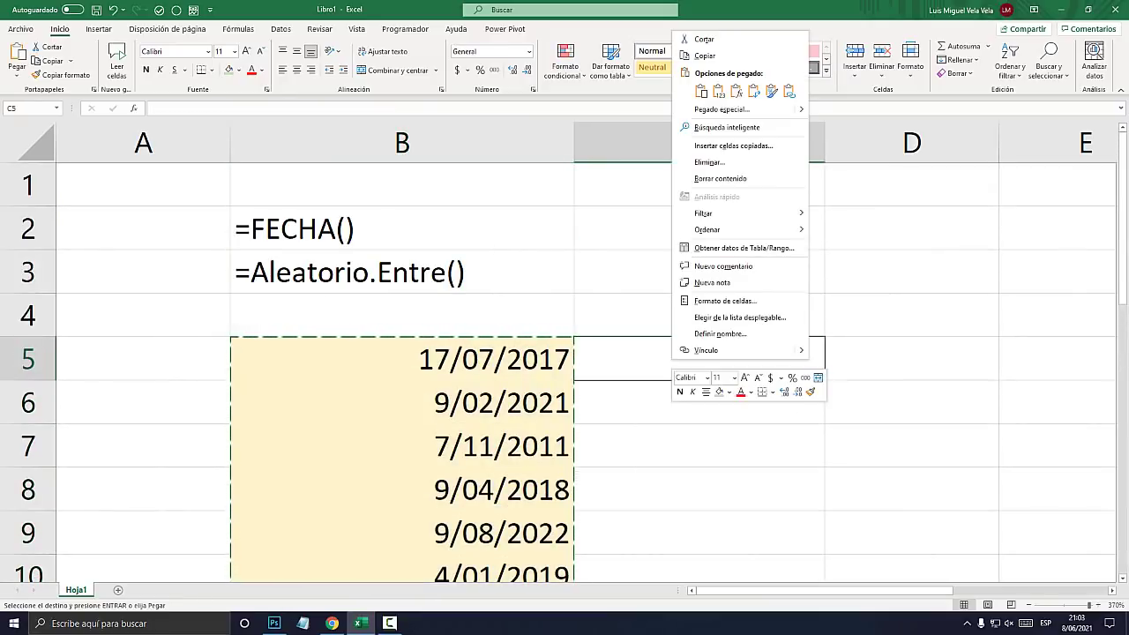
{"action": "mouse_move", "coordinate": [732, 109]}
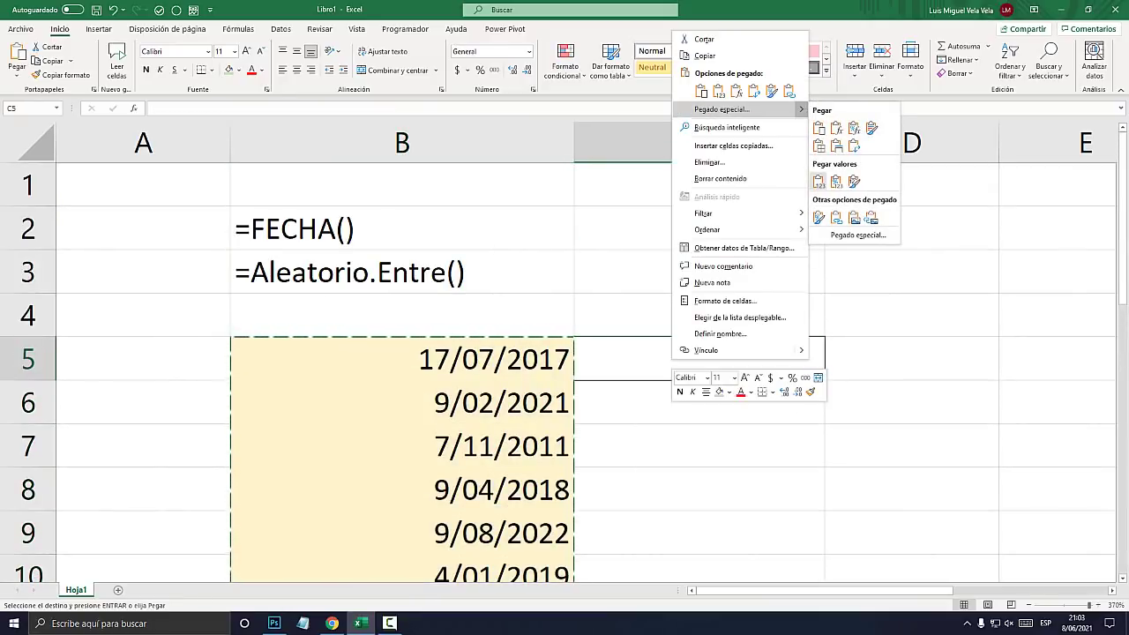
{"action": "left_click", "coordinate": [818, 182]}
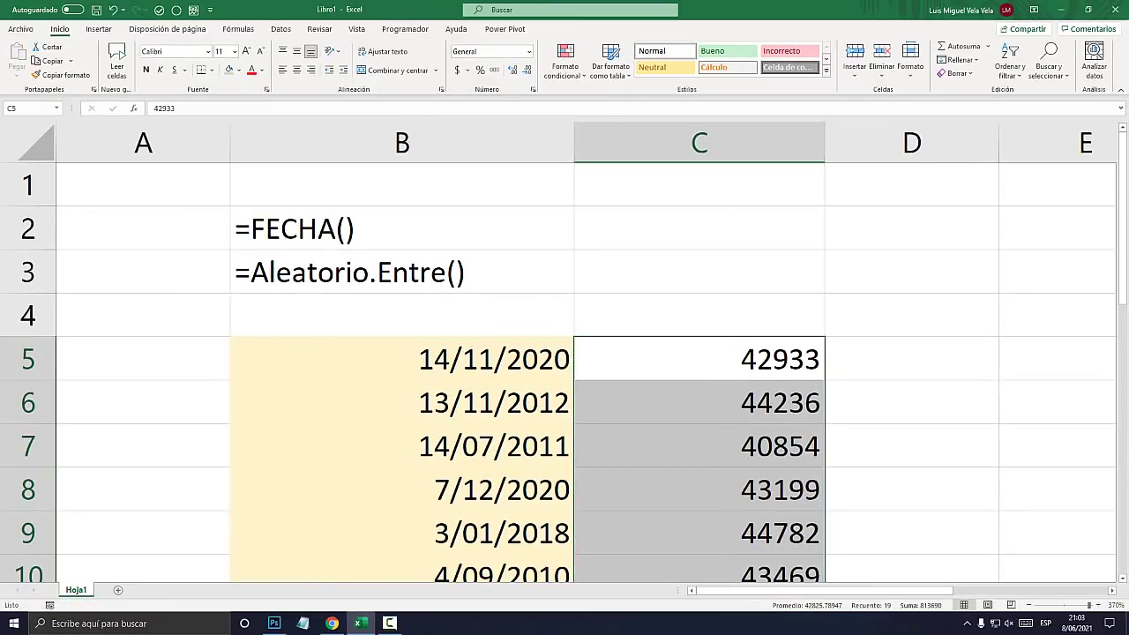
{"action": "mouse_move", "coordinate": [706, 359]}
{"action": "left_mouse_down"}
{"action": "mouse_move", "coordinate": [820, 503]}
{"action": "mouse_move", "coordinate": [824, 423]}
{"action": "left_mouse_up"}
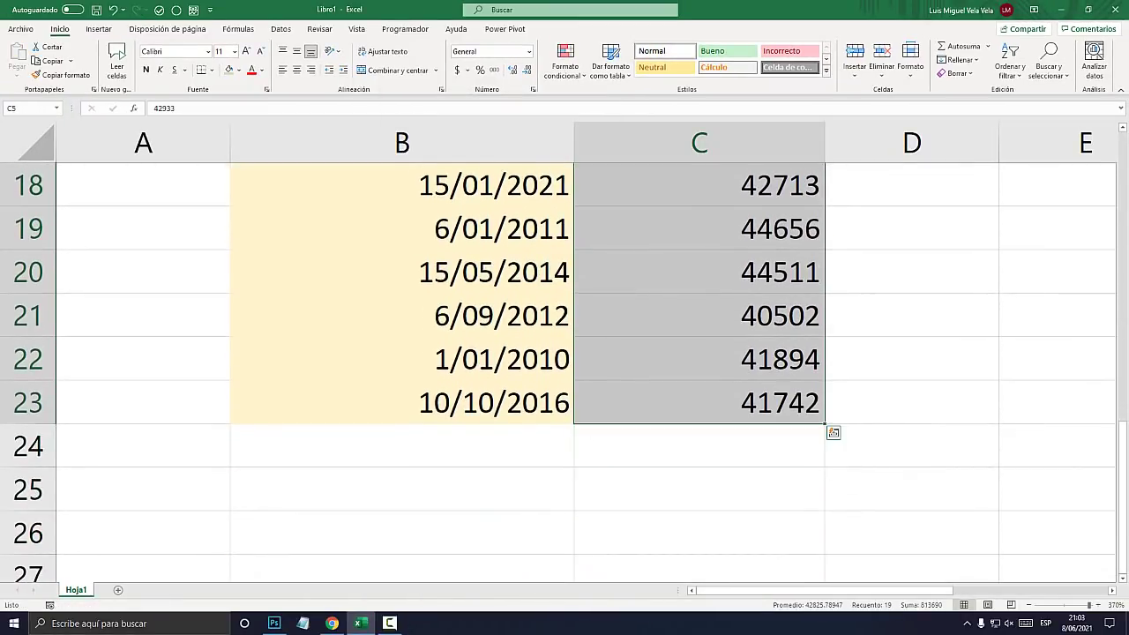
Format C5:C23 with the Fecha corta number format.
{"action": "key", "text": "super+plus"}
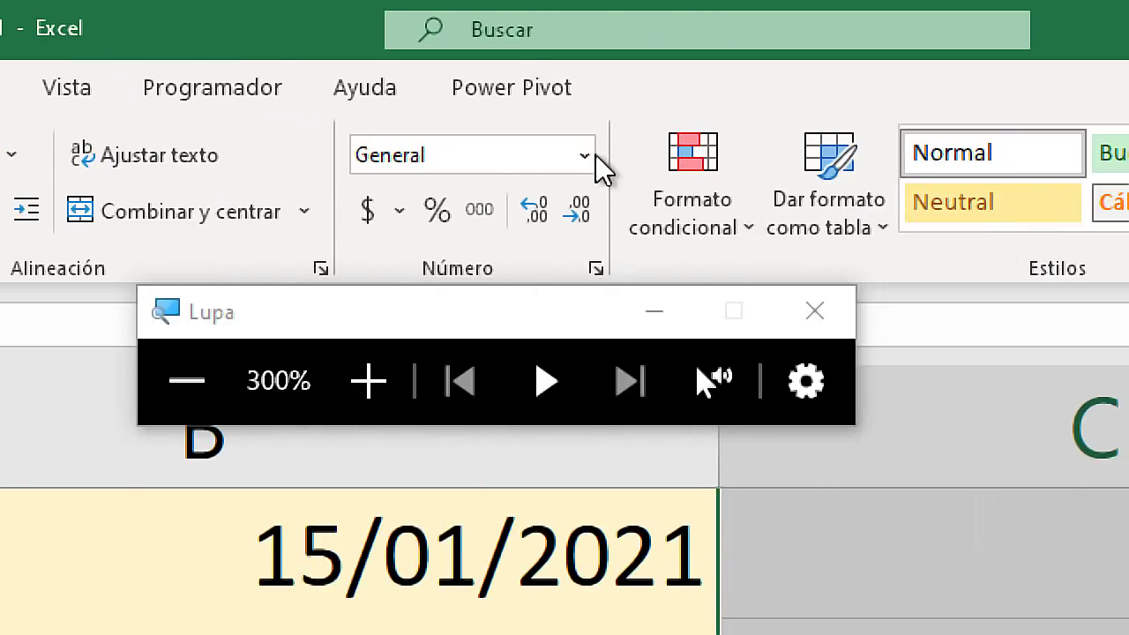
{"action": "left_click", "coordinate": [585, 157]}
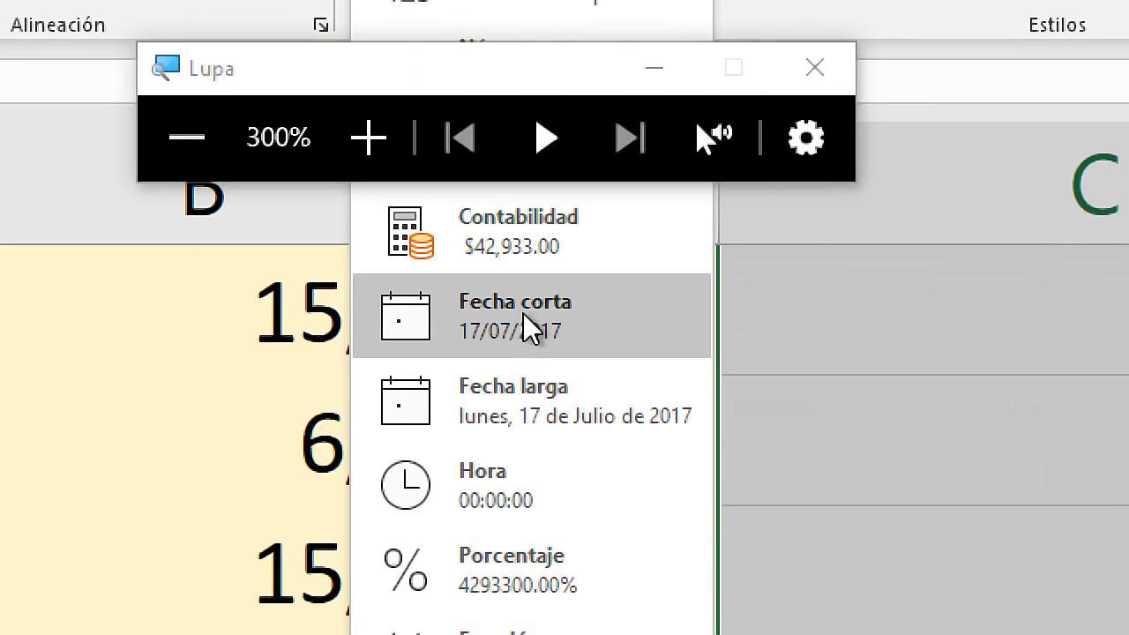
{"action": "left_click", "coordinate": [524, 319]}
{"action": "key", "text": "super+Escape"}
{"action": "left_click", "coordinate": [699, 315]}
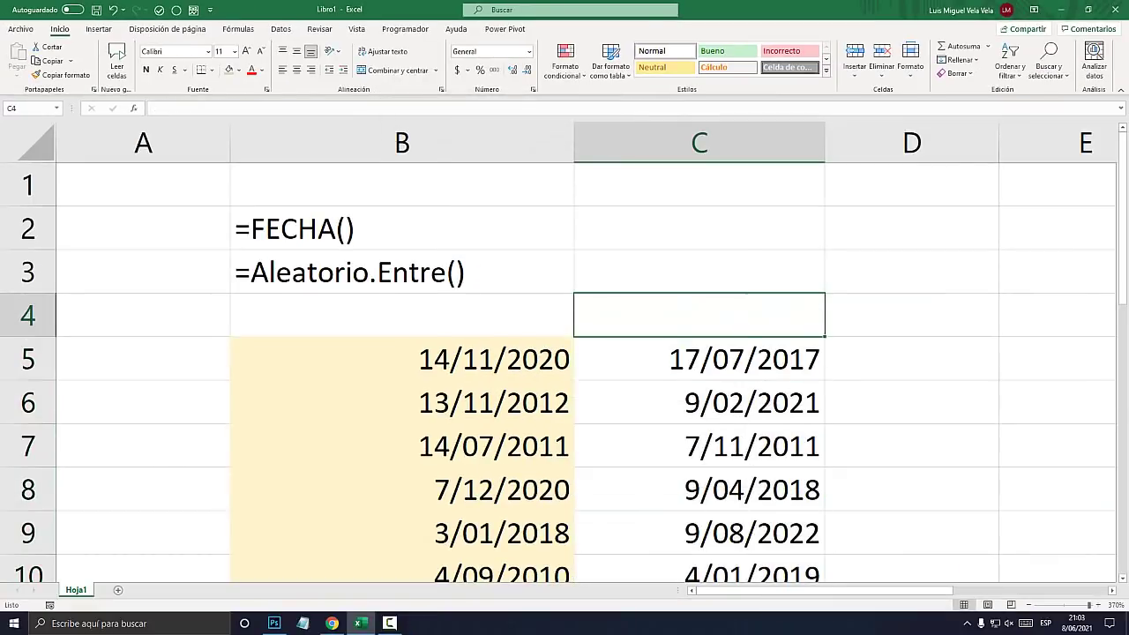
Recalculate with F9 to show column B changes while column C's dates stay fixed.
{"action": "scroll", "coordinate": [564, 371], "scroll_direction": "down", "scroll_amount": 4}
{"action": "scroll", "coordinate": [564, 371], "scroll_direction": "up", "scroll_amount": 1}
{"action": "scroll", "coordinate": [564, 370], "scroll_direction": "up", "scroll_amount": 3}
{"action": "scroll", "coordinate": [564, 358], "scroll_direction": "down", "scroll_amount": 3}
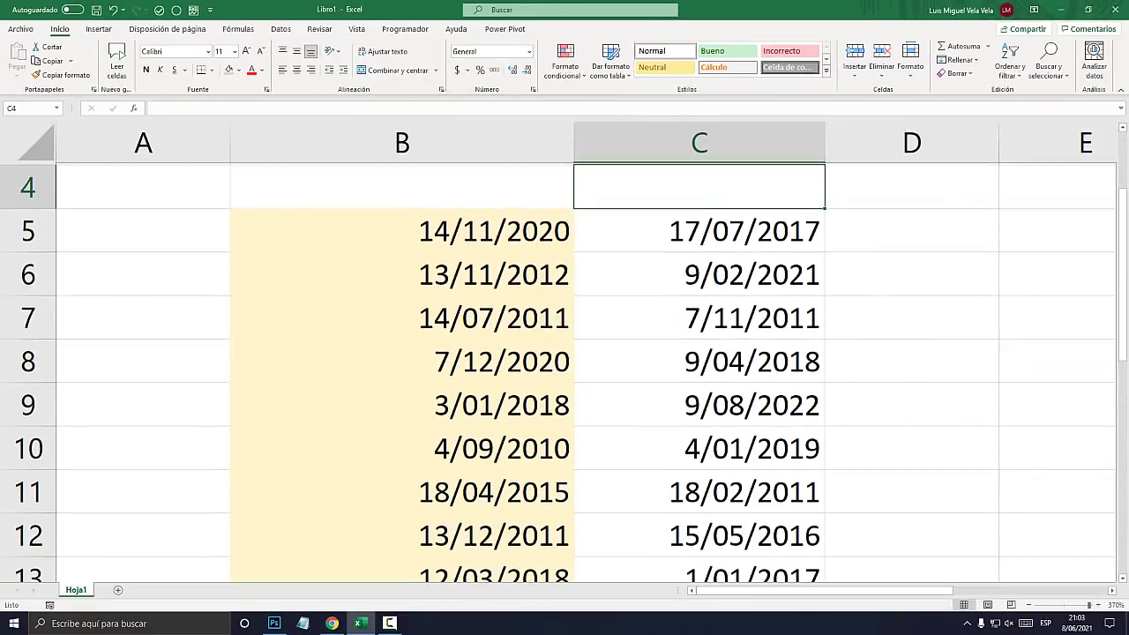
{"action": "left_click", "coordinate": [699, 272]}
{"action": "key", "text": "F9"}
{"action": "key", "text": "F9"}
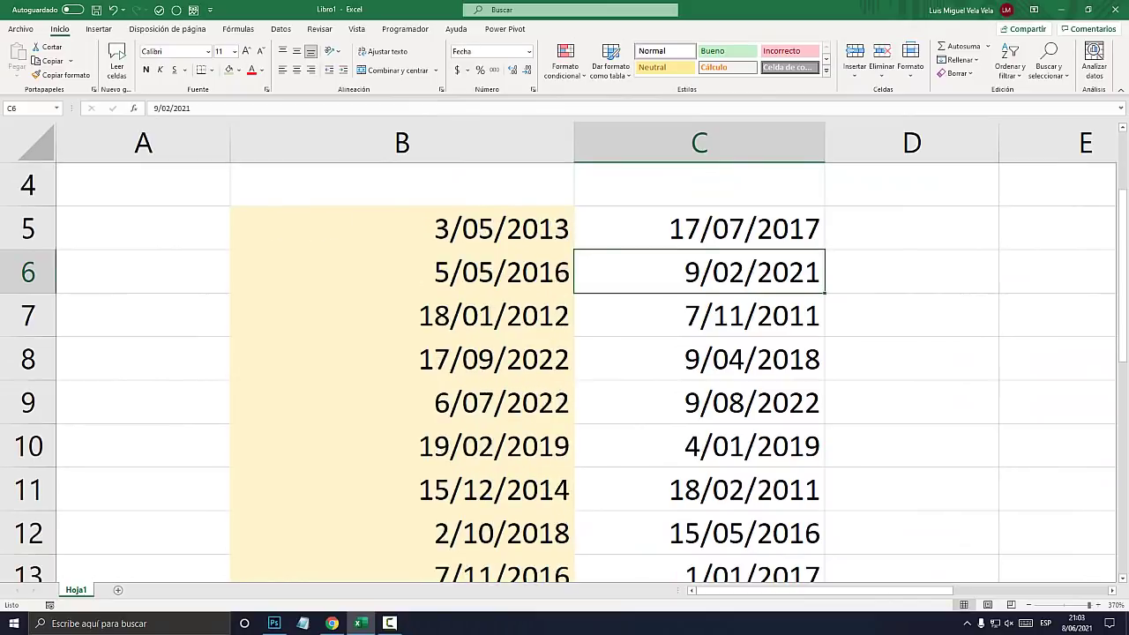
{"action": "key", "text": "F9"}
{"action": "key", "text": "F9"}
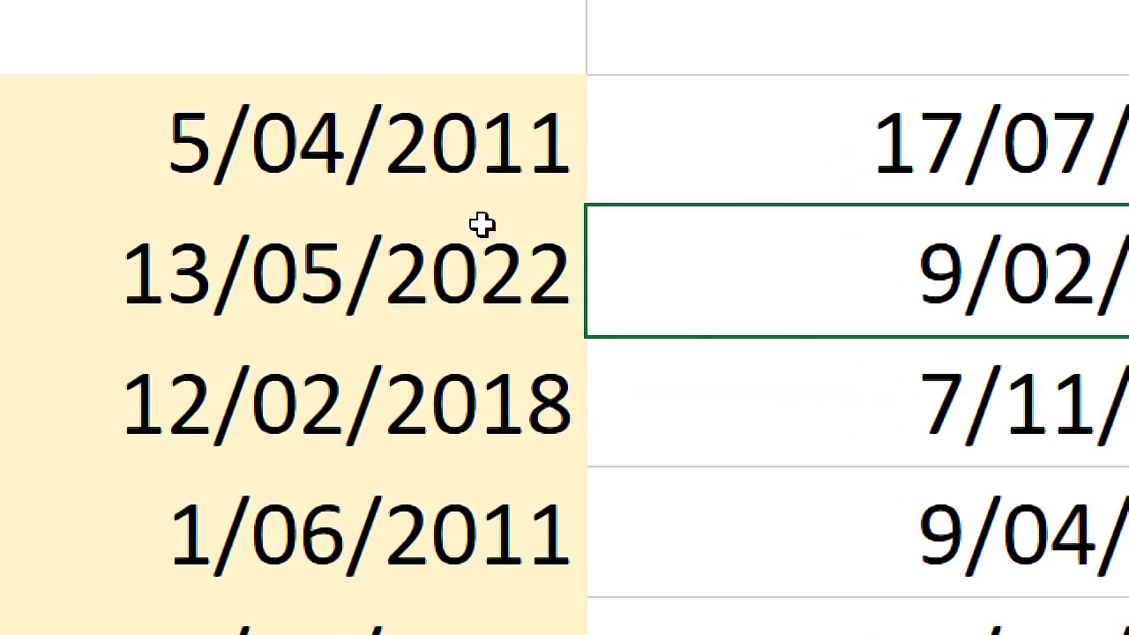
{"action": "left_click", "coordinate": [548, 233]}
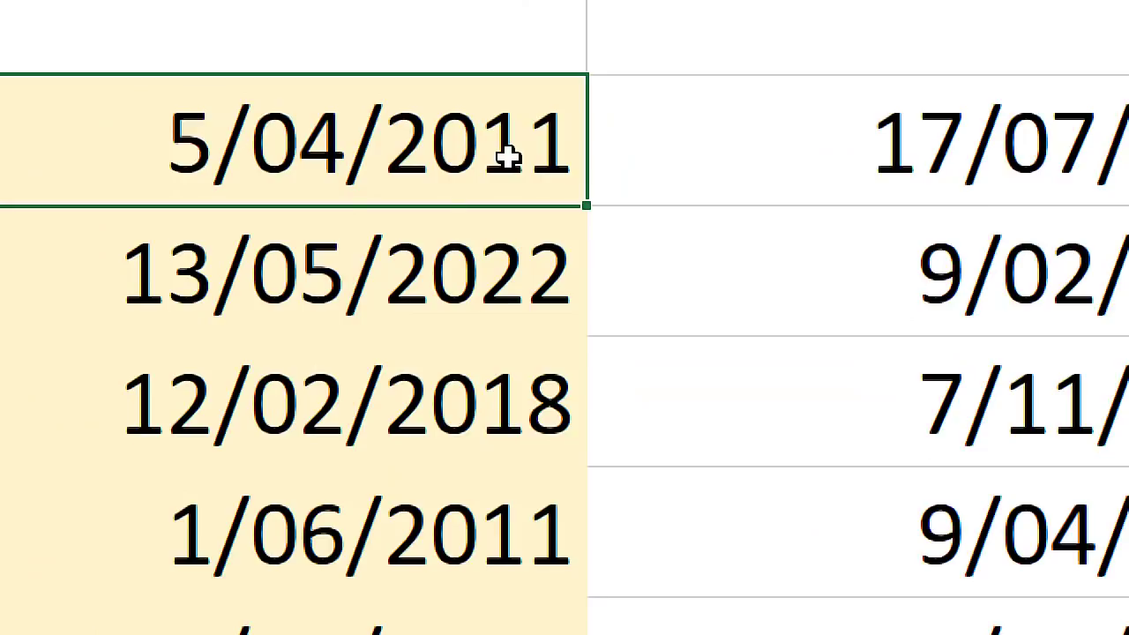
{"action": "key", "text": "F9"}
{"action": "key", "text": "F9"}
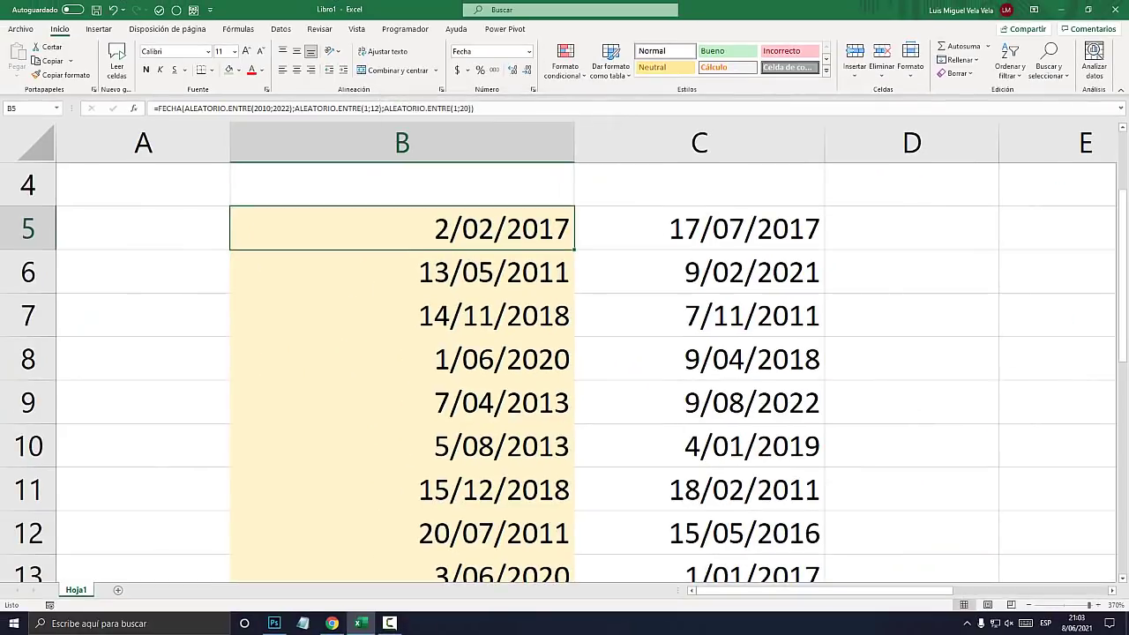
{"action": "key", "text": "Right"}
{"action": "key", "text": "shift+Down"}
{"action": "key", "text": "shift+Down"}
{"action": "key", "text": "shift+Down"}
{"action": "key", "text": "shift+Down"}
{"action": "key", "text": "shift+Down"}
{"action": "key", "text": "shift+Down"}
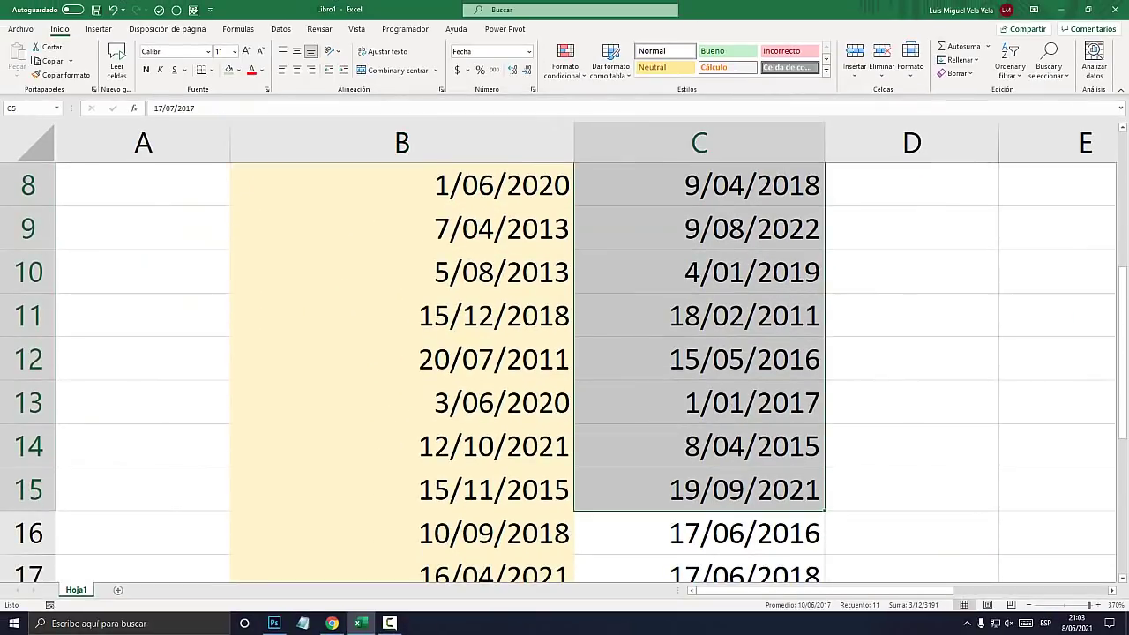
Insert a new blank worksheet Hoja3, select B2 and zoom in on the grid.
{"action": "key", "text": "shift+F11"}
{"action": "left_click", "coordinate": [86, 151]}
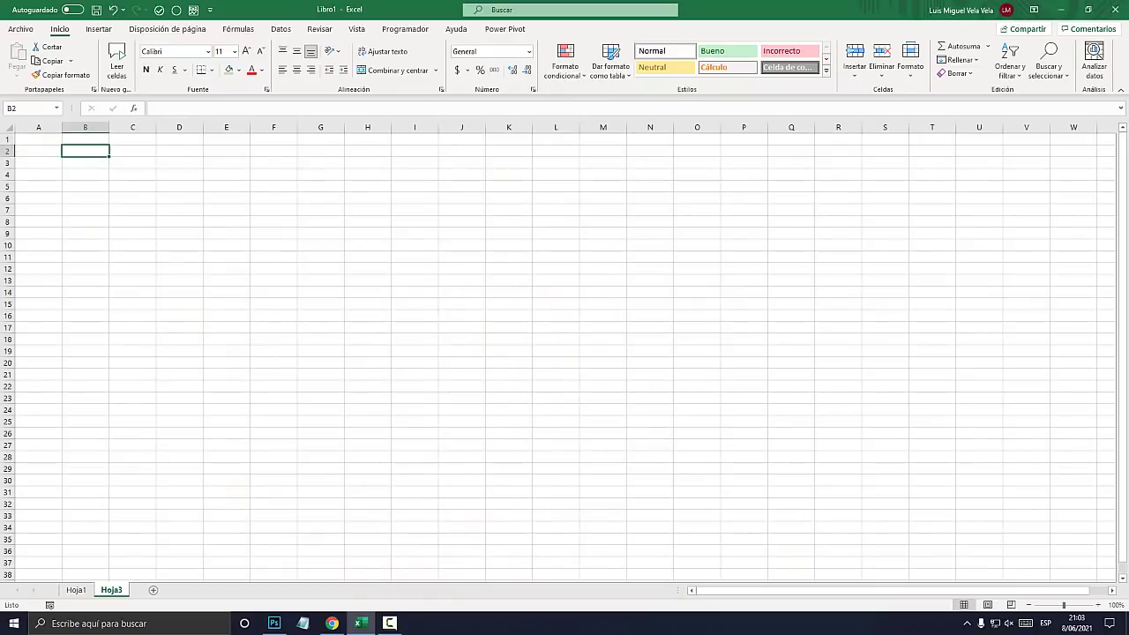
{"action": "scroll", "coordinate": [558, 353], "scroll_direction": "up", "scroll_amount": 4}
{"action": "scroll", "coordinate": [559, 353], "scroll_direction": "up", "scroll_amount": 2}
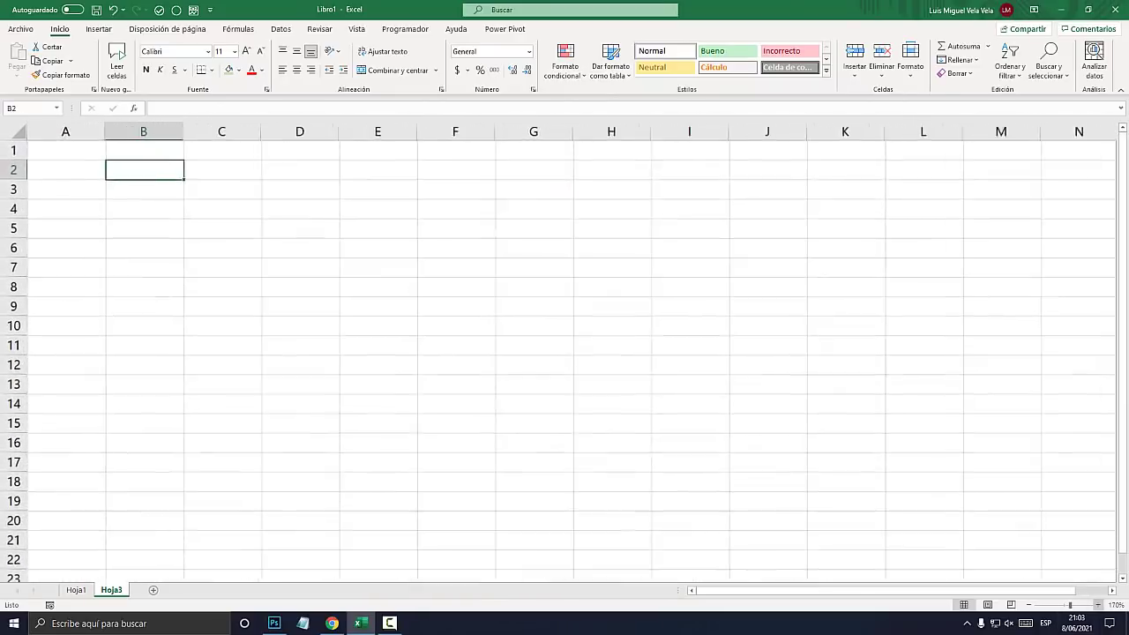
{"action": "scroll", "coordinate": [558, 352], "scroll_direction": "up", "scroll_amount": 2}
{"action": "scroll", "coordinate": [559, 352], "scroll_direction": "up", "scroll_amount": 2}
{"action": "scroll", "coordinate": [558, 352], "scroll_direction": "up", "scroll_amount": 2}
{"action": "scroll", "coordinate": [559, 353], "scroll_direction": "up", "scroll_amount": 2}
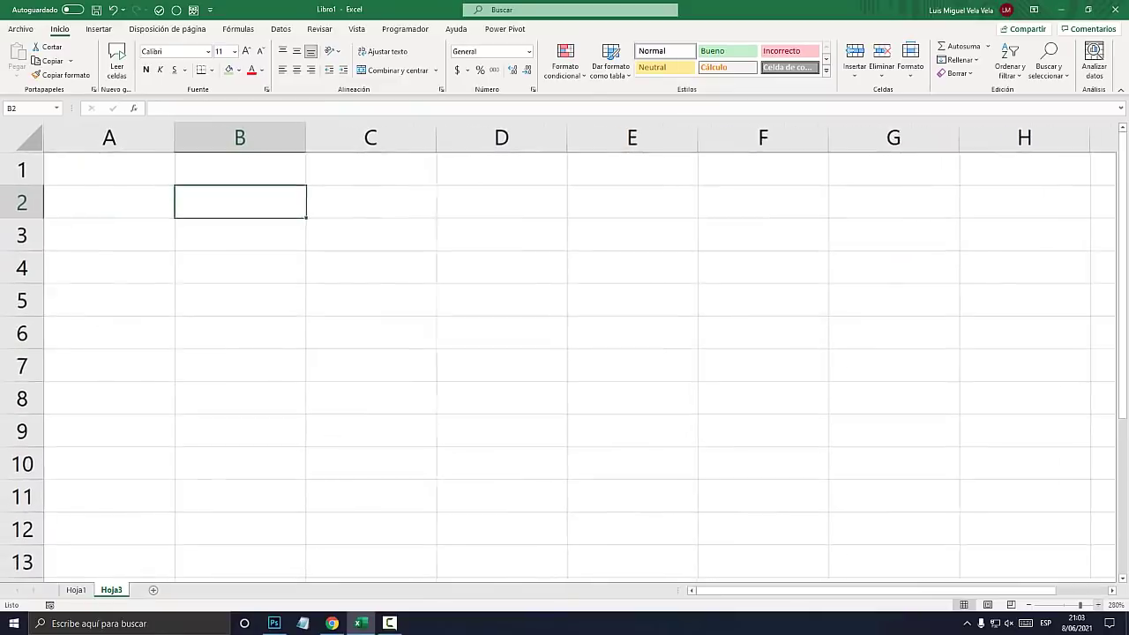
{"action": "scroll", "coordinate": [559, 353], "scroll_direction": "up", "scroll_amount": 2}
{"action": "scroll", "coordinate": [558, 353], "scroll_direction": "up", "scroll_amount": 2}
{"action": "scroll", "coordinate": [559, 353], "scroll_direction": "up", "scroll_amount": 2}
{"action": "scroll", "coordinate": [558, 352], "scroll_direction": "up", "scroll_amount": 1}
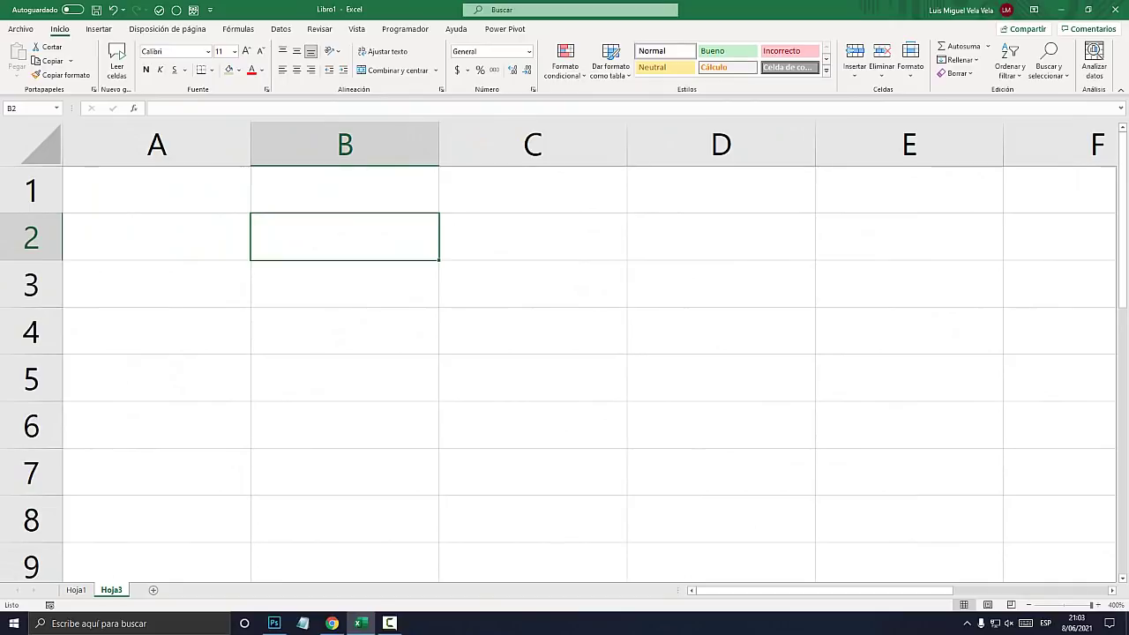
Enter the start date 1/01/2015 in B2.
{"action": "type", "text": "01/01/"}
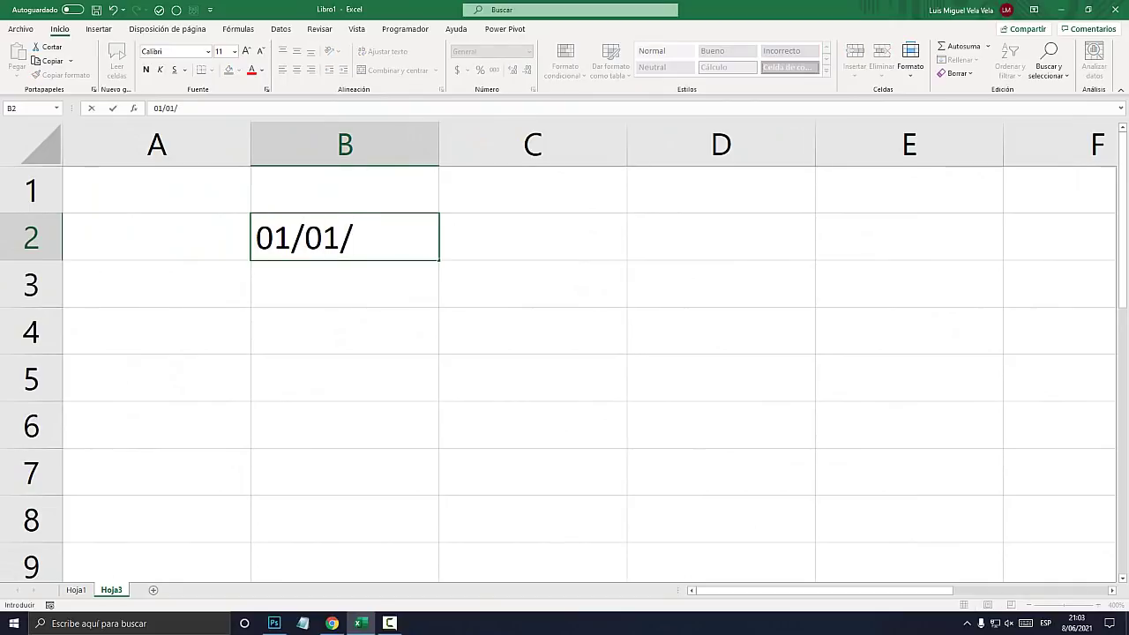
{"action": "type", "text": "2015"}
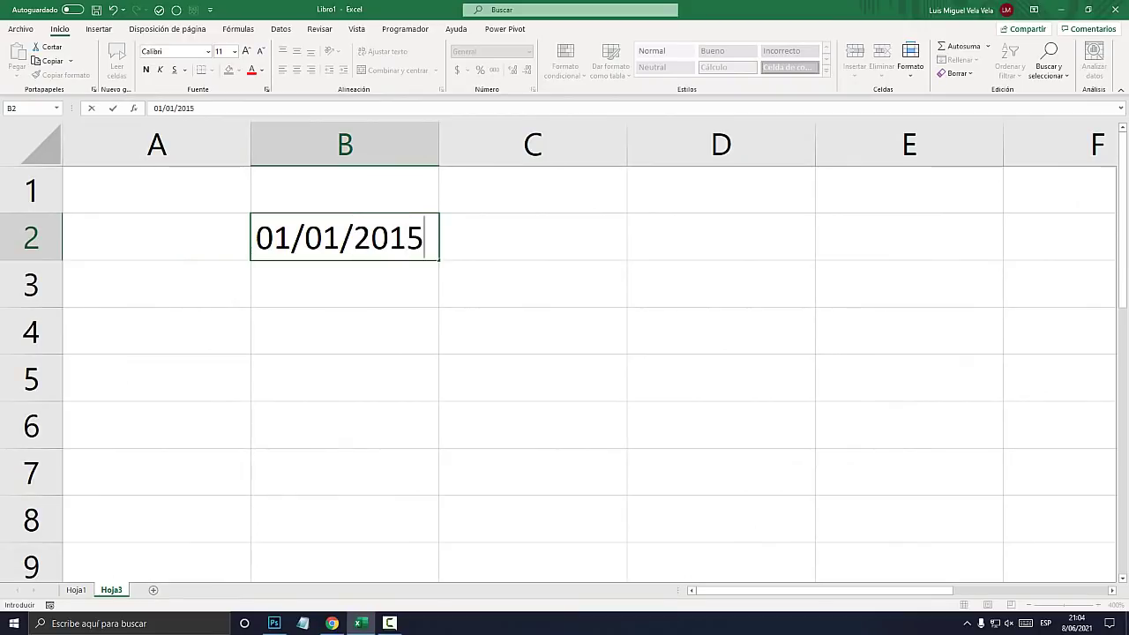
{"action": "key", "text": "Tab"}
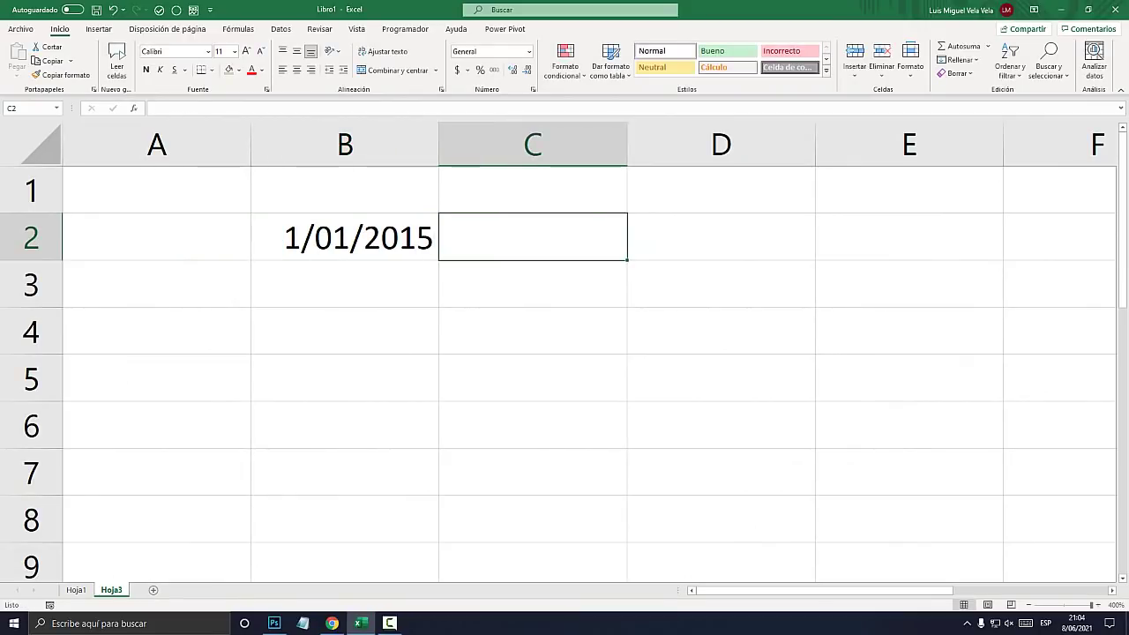
{"action": "left_click", "coordinate": [344, 237]}
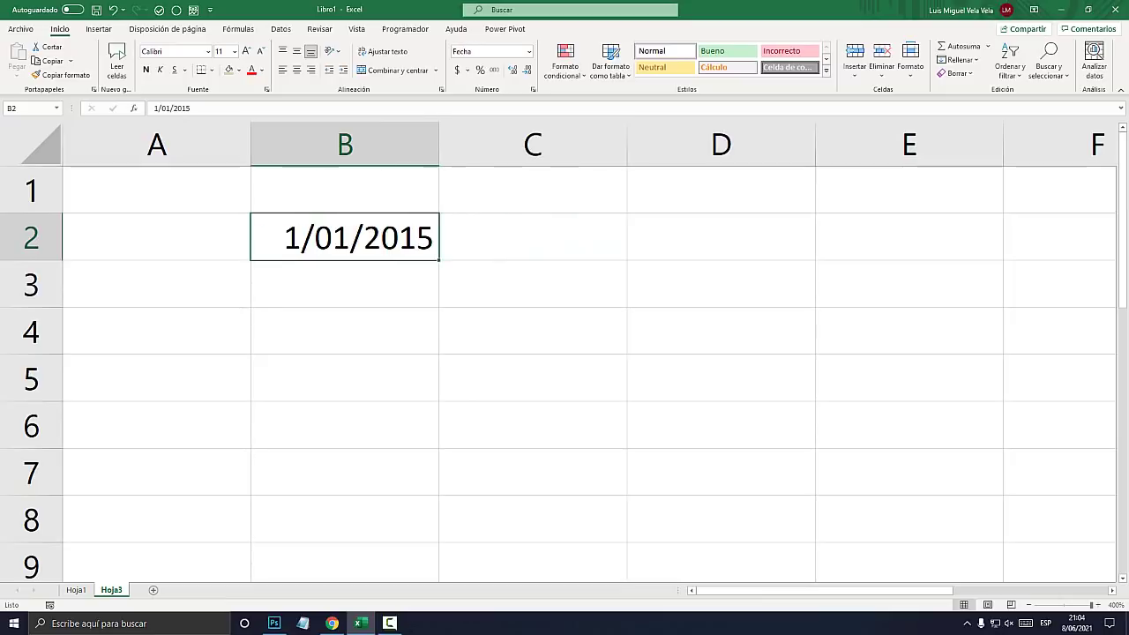
Enter the end date 05/05/2022 in C2 and compare it with B2.
{"action": "left_click", "coordinate": [533, 236]}
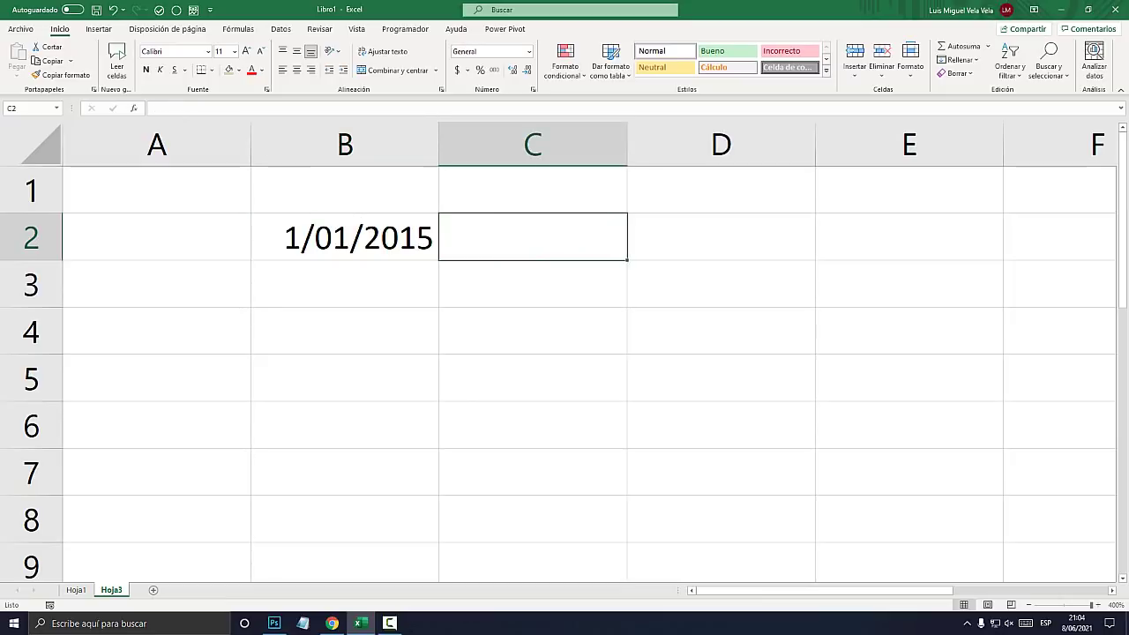
{"action": "type", "text": "05/05/"}
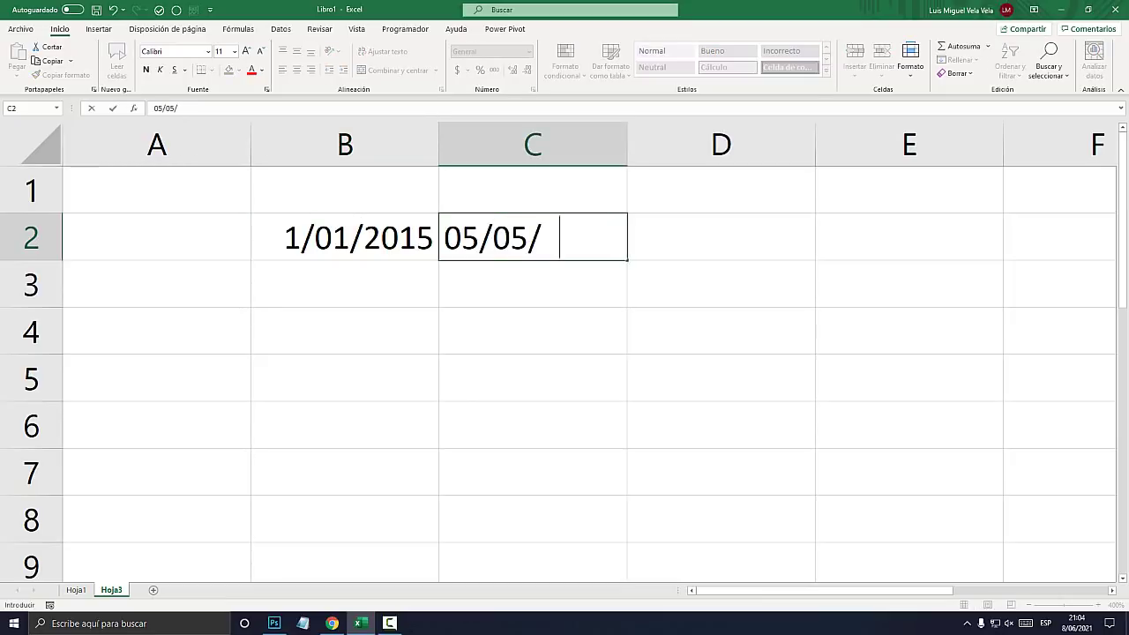
{"action": "type", "text": "2022"}
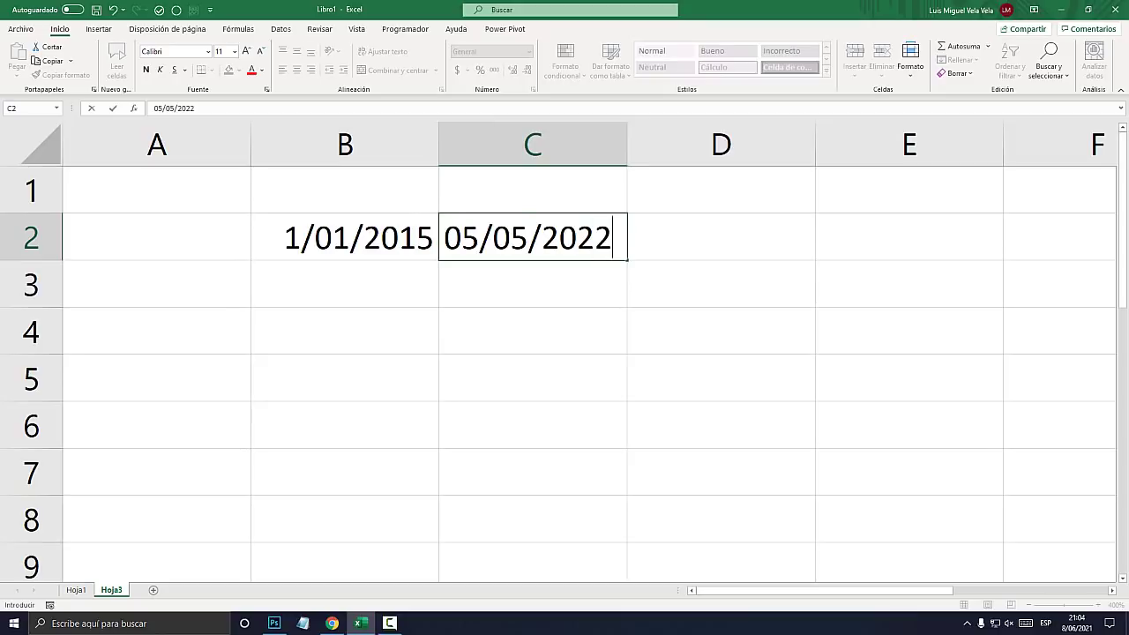
{"action": "key", "text": "Return"}
{"action": "left_click", "coordinate": [344, 237]}
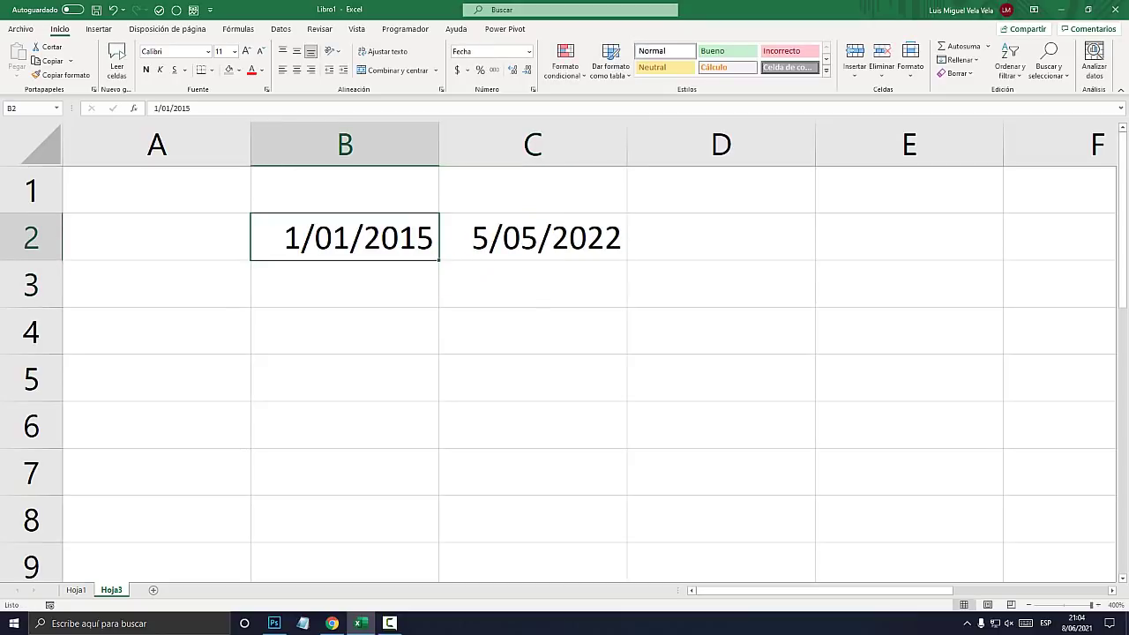
{"action": "left_click", "coordinate": [532, 237]}
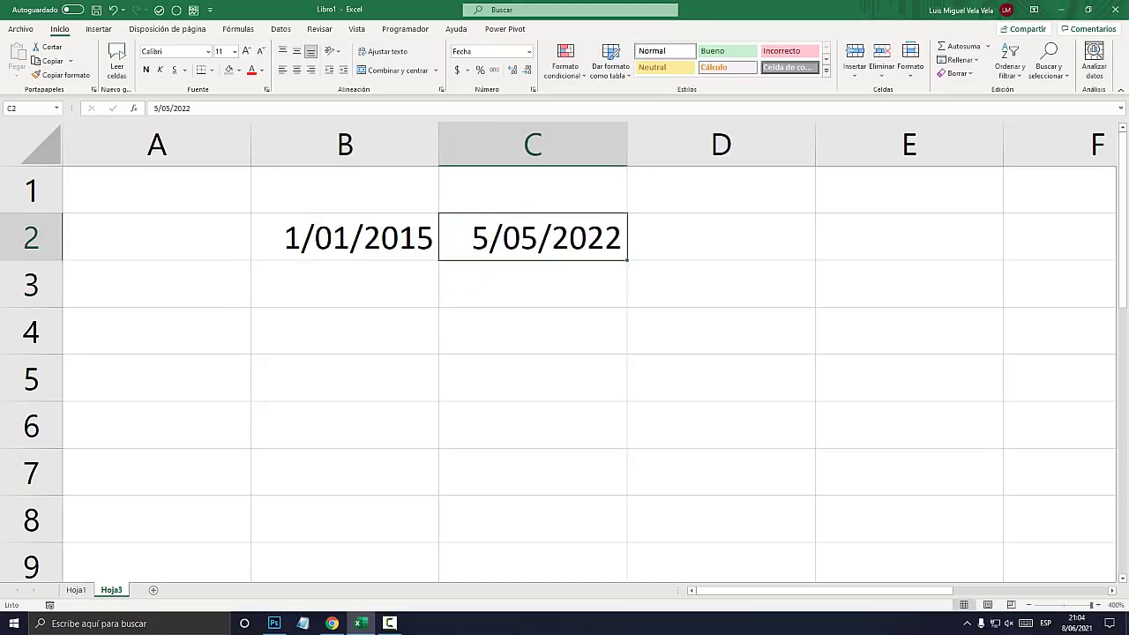
{"action": "left_click", "coordinate": [344, 236]}
{"action": "left_click", "coordinate": [533, 236]}
Select the two date cells B2:C2.
{"action": "left_click_drag", "start_coordinate": [344, 236], "coordinate": [533, 236]}
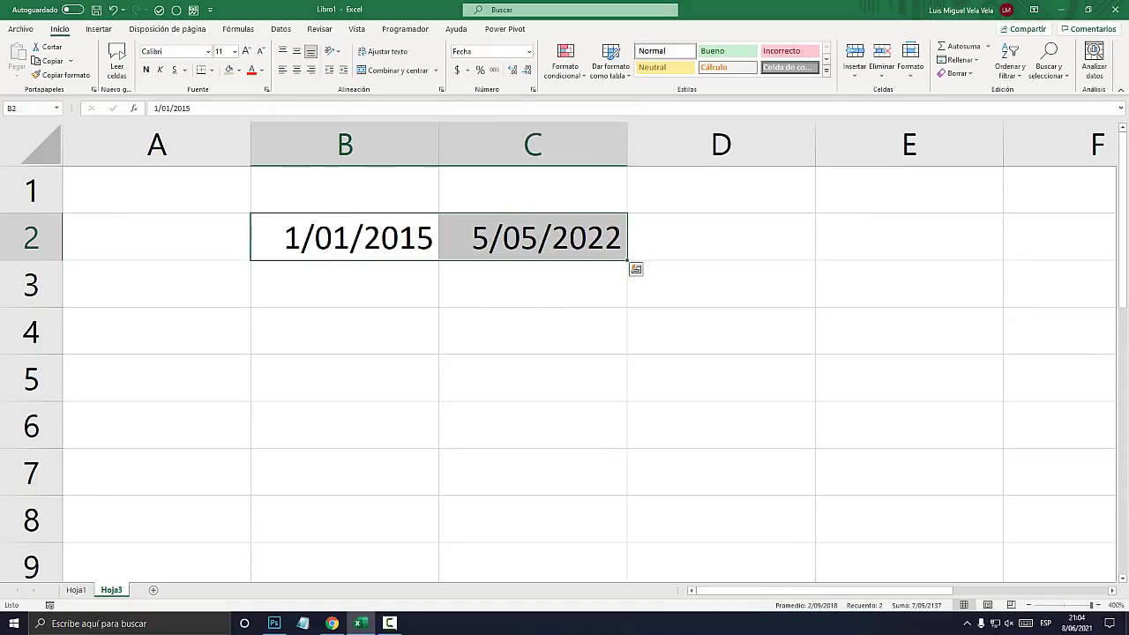
{"action": "left_click", "coordinate": [344, 236]}
{"action": "key", "text": "Right"}
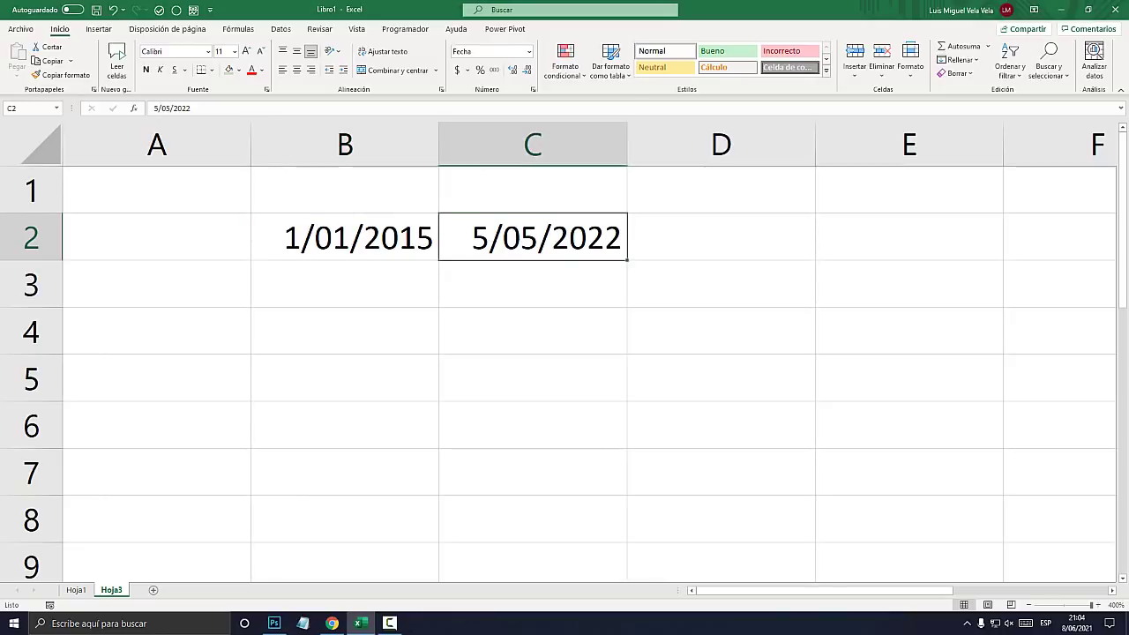
{"action": "key", "text": "Left"}
{"action": "key", "text": "Right"}
{"action": "key", "text": "Left"}
{"action": "key", "text": "shift+Right"}
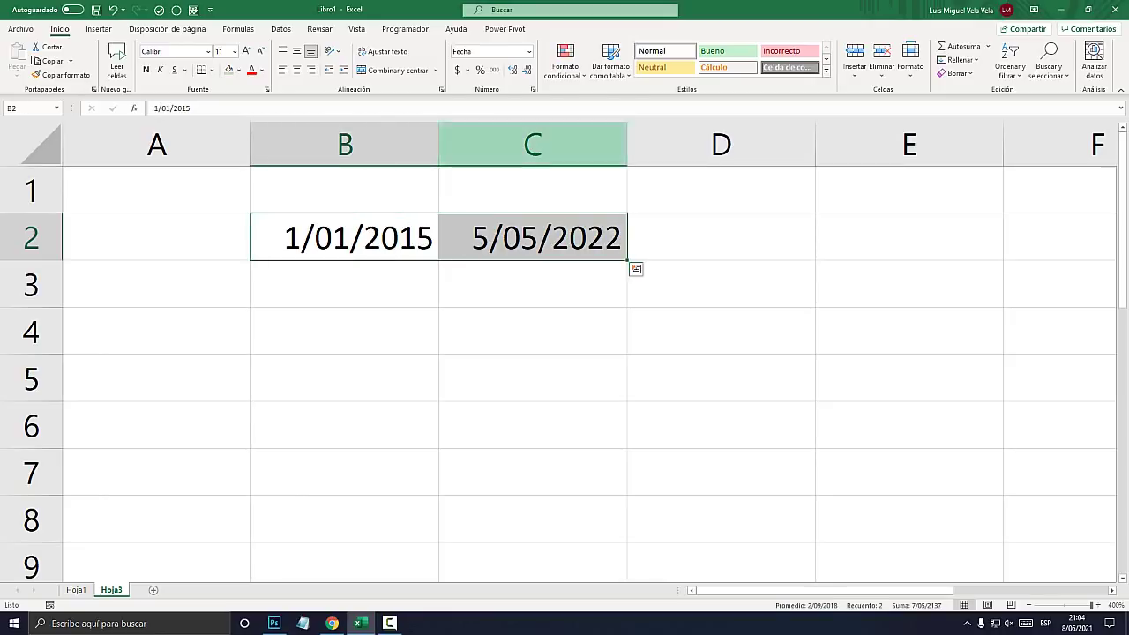
Apply the General number format so the dates show as 42005 and 44686.
{"action": "left_click", "coordinate": [530, 51]}
{"action": "left_click", "coordinate": [529, 51]}
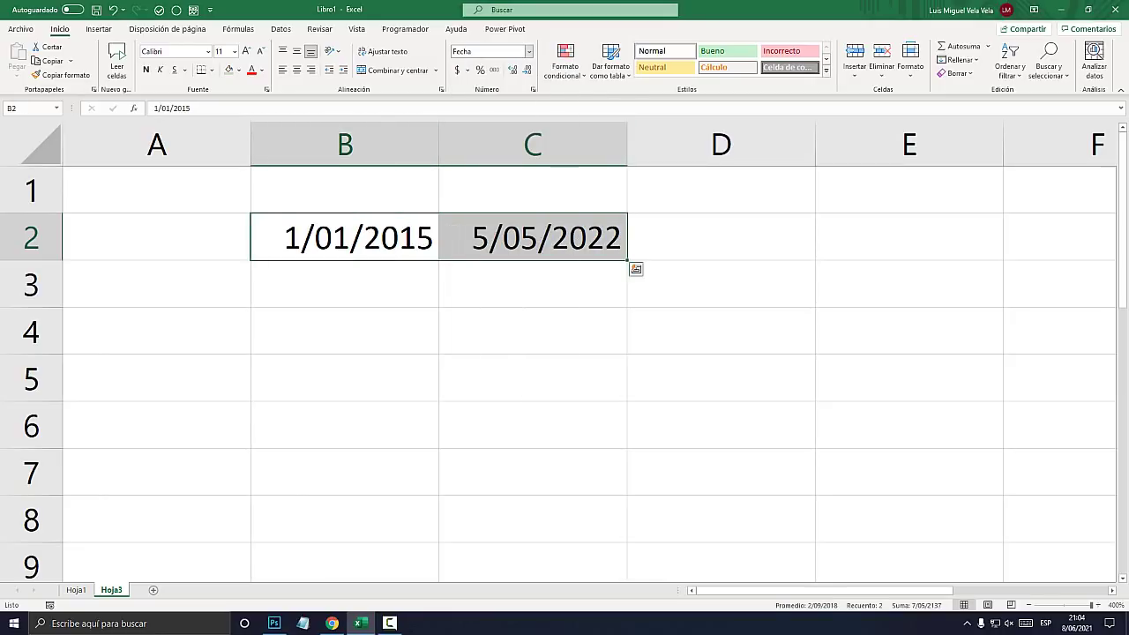
{"action": "key", "text": "super+plus"}
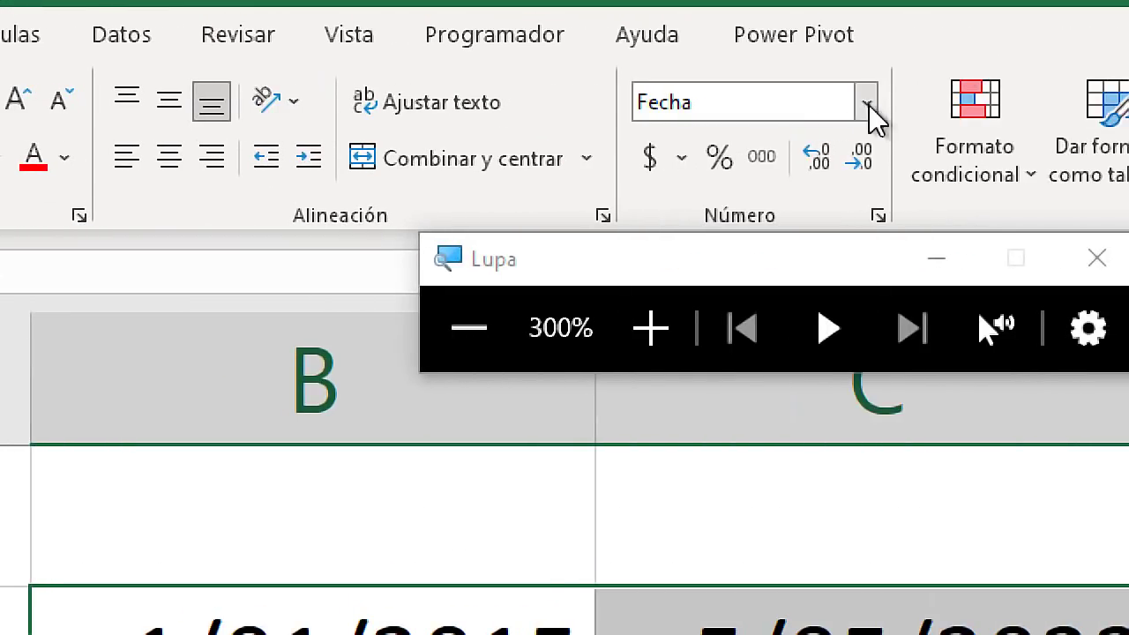
{"action": "left_click", "coordinate": [867, 104]}
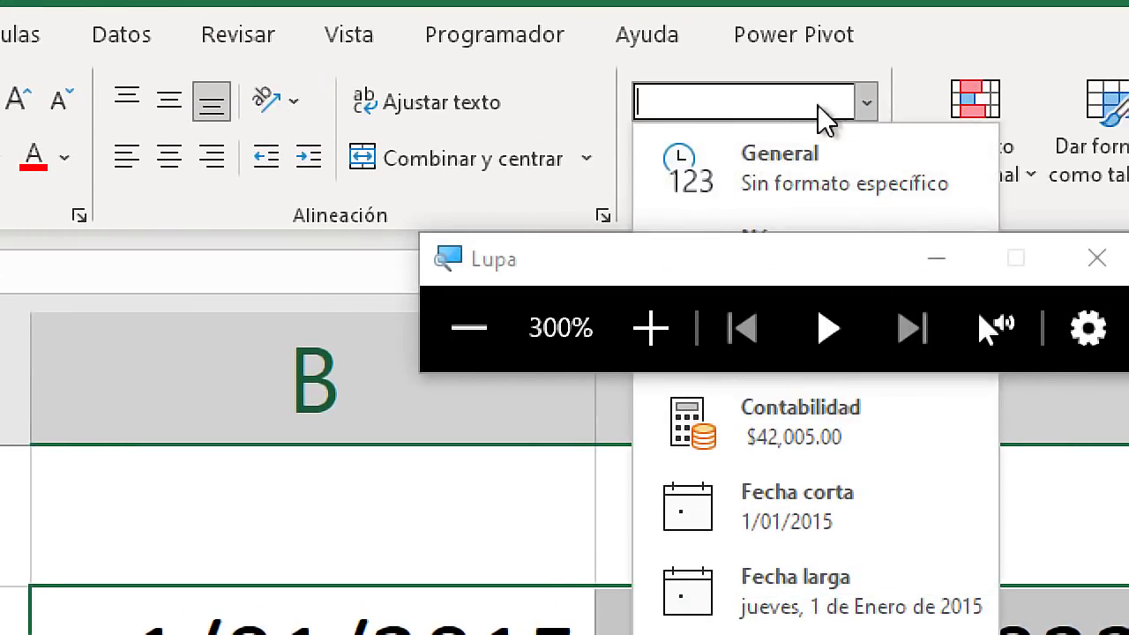
{"action": "left_click", "coordinate": [805, 167]}
{"action": "key", "text": "super+Escape"}
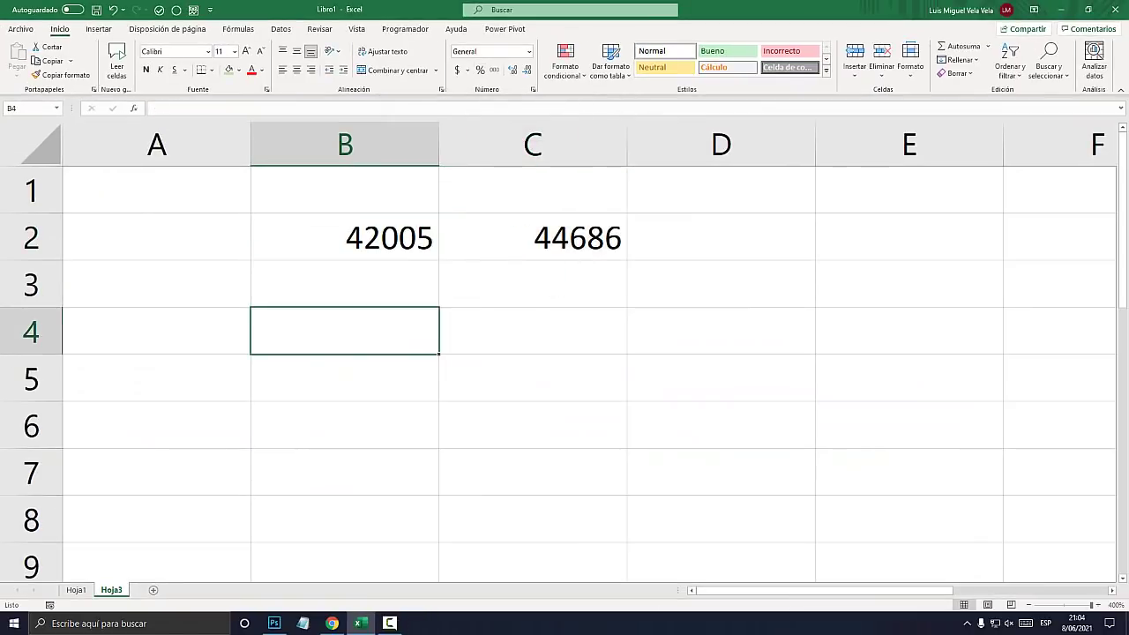
{"action": "key", "text": "super+plus"}
Start =ALEATORIO.ENTRE(B2;C2) in B4 with B2 and C2 as the bounds.
{"action": "type", "text": "="}
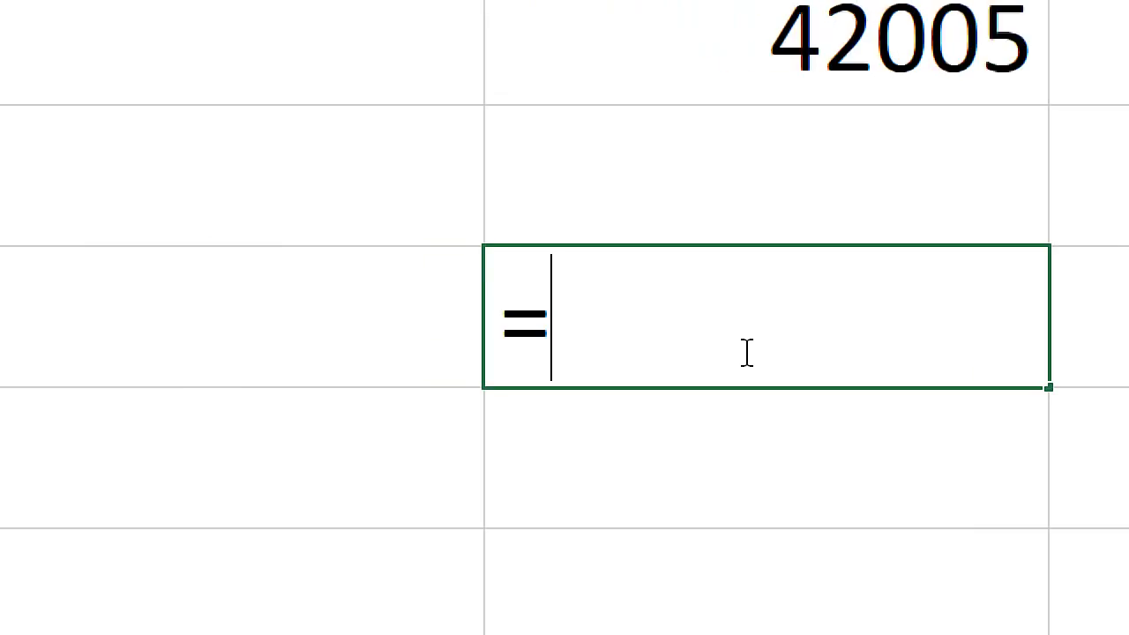
{"action": "type", "text": "ale"}
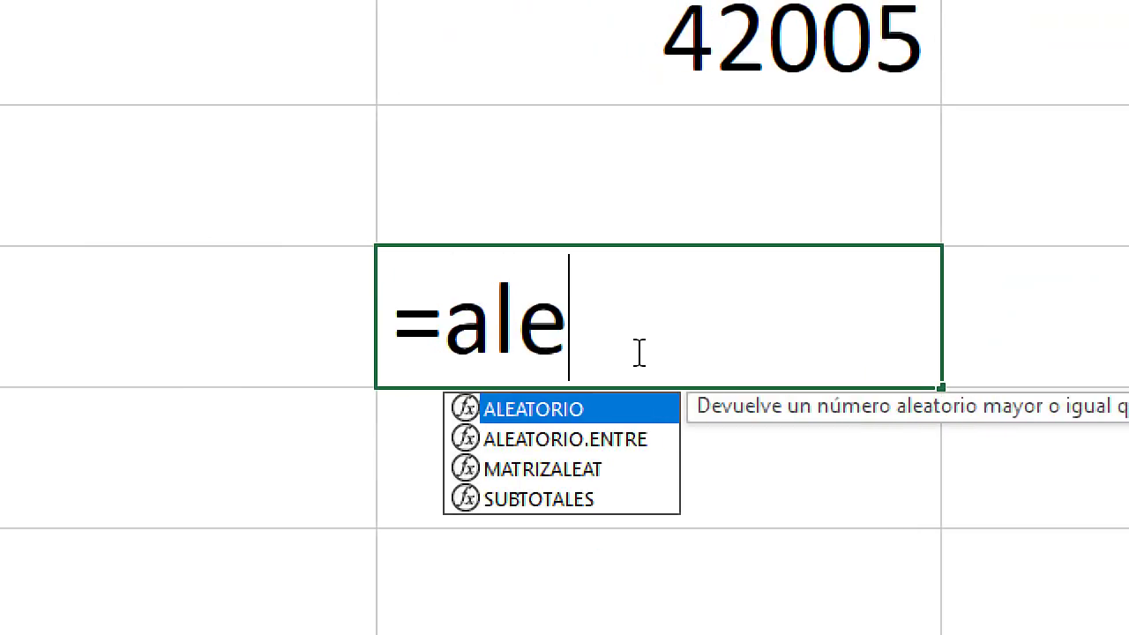
{"action": "key", "text": "Down"}
{"action": "key", "text": "Tab"}
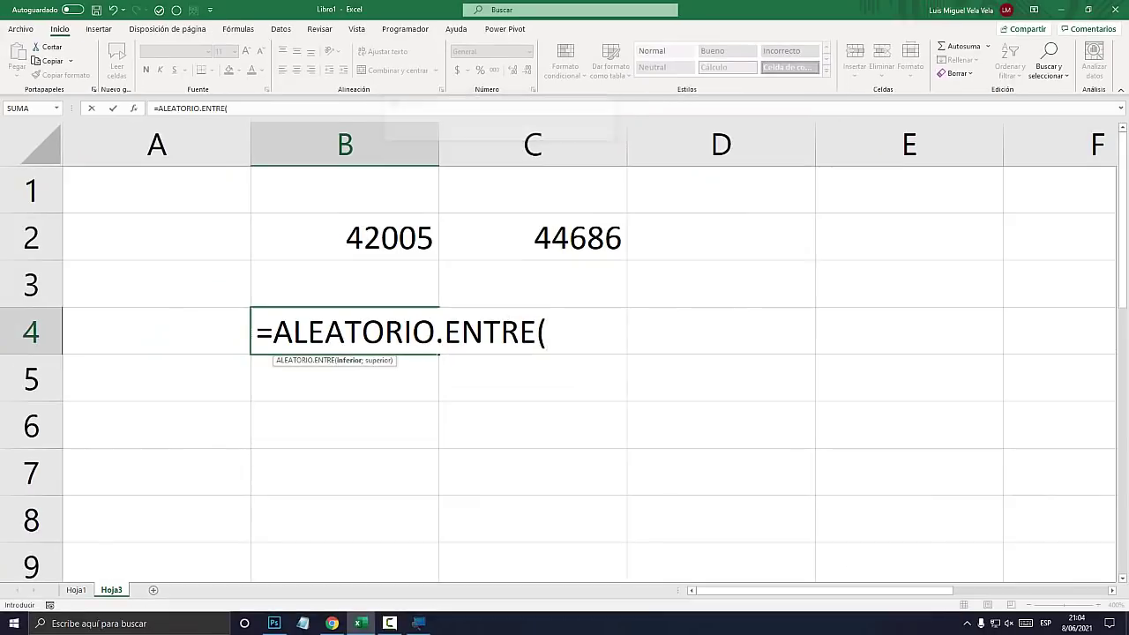
{"action": "left_click", "coordinate": [344, 236]}
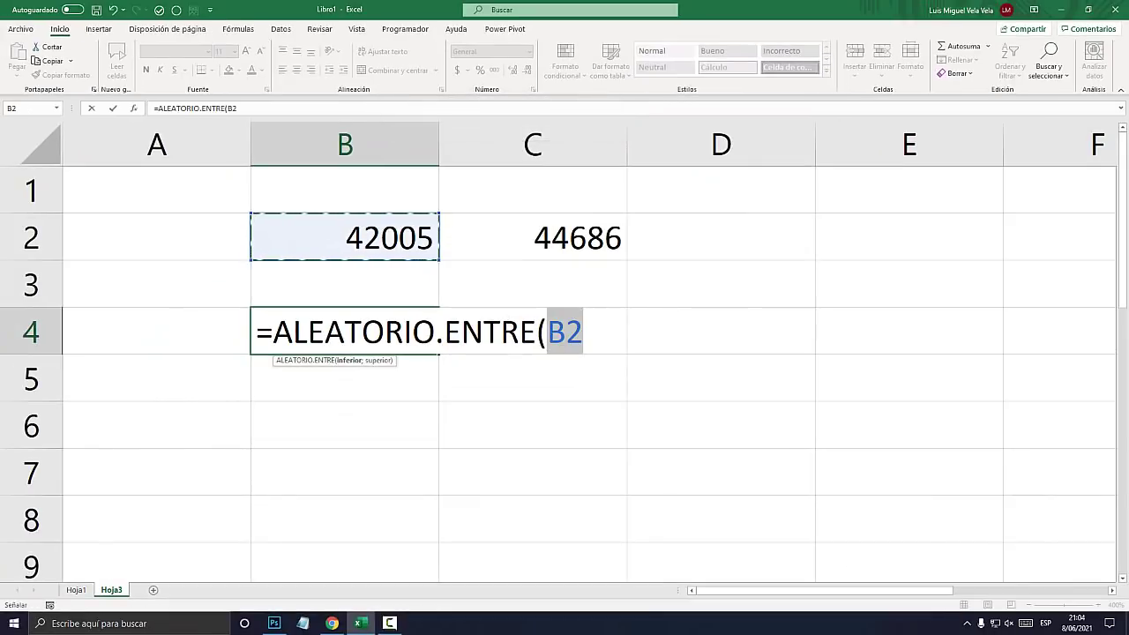
{"action": "left_click", "coordinate": [584, 332]}
{"action": "type", "text": ";"}
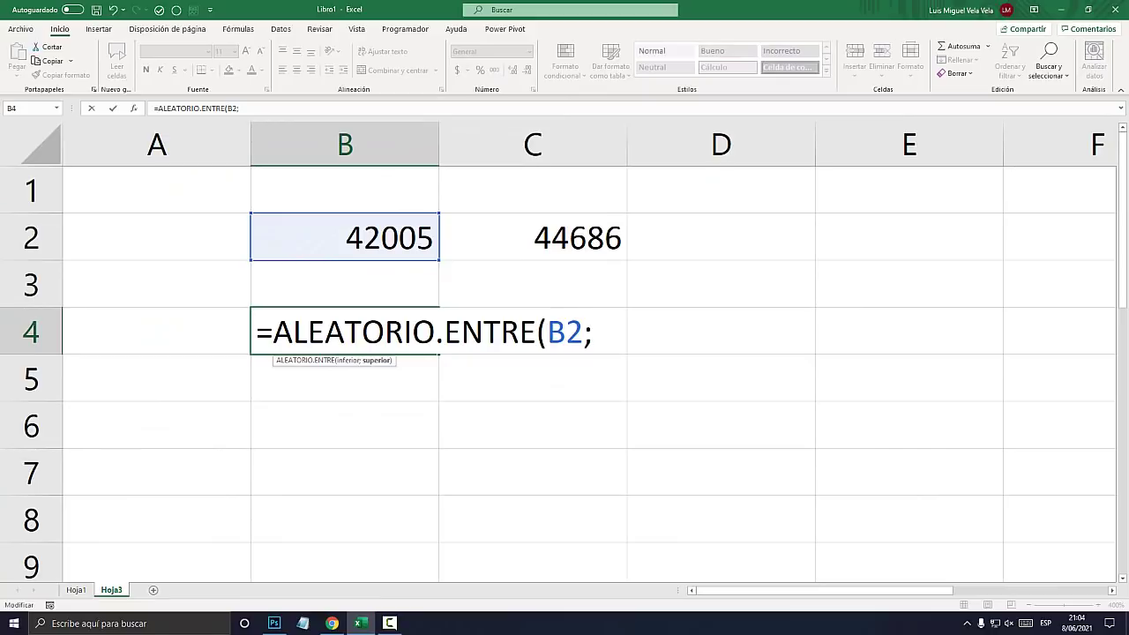
{"action": "left_click", "coordinate": [533, 236]}
{"action": "left_click", "coordinate": [622, 331]}
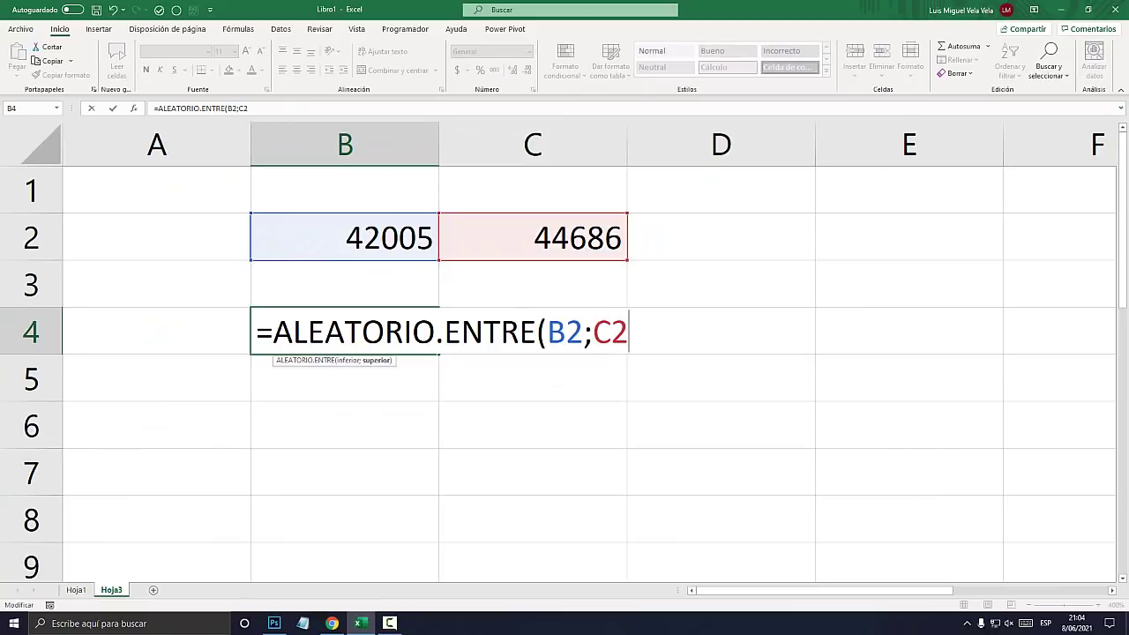
{"action": "type", "text": ")"}
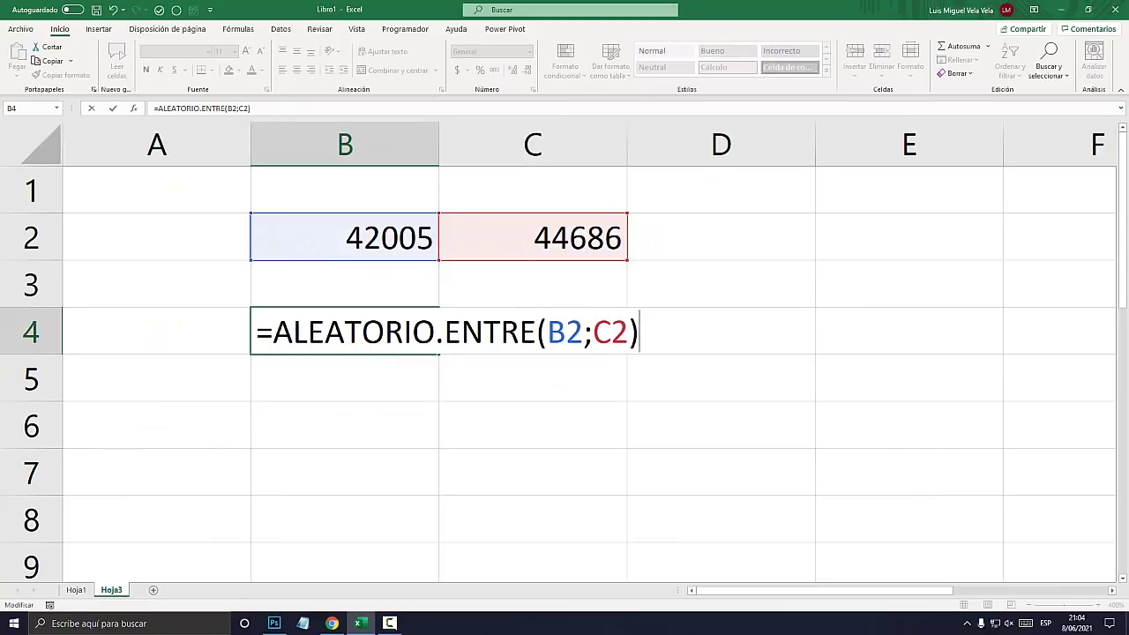
Make both bounds absolute, giving =ALEATORIO.ENTRE($B$2;$C$2).
{"action": "left_click", "coordinate": [567, 332]}
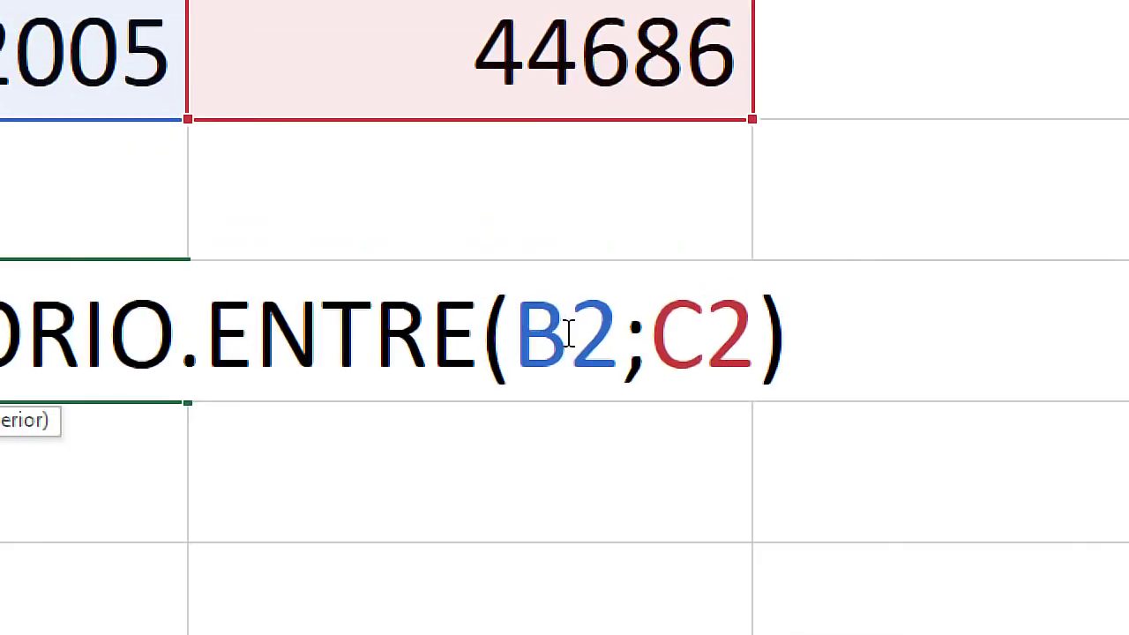
{"action": "type", "text": "$"}
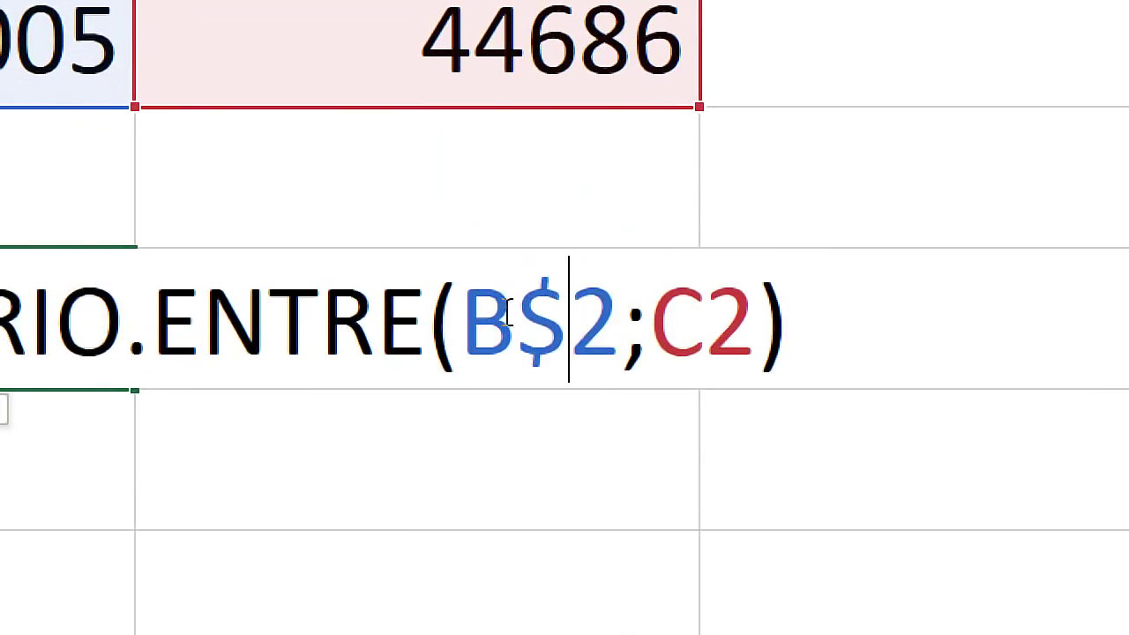
{"action": "key", "text": "Left"}
{"action": "key", "text": "Left"}
{"action": "type", "text": "$"}
{"action": "left_click", "coordinate": [759, 322]}
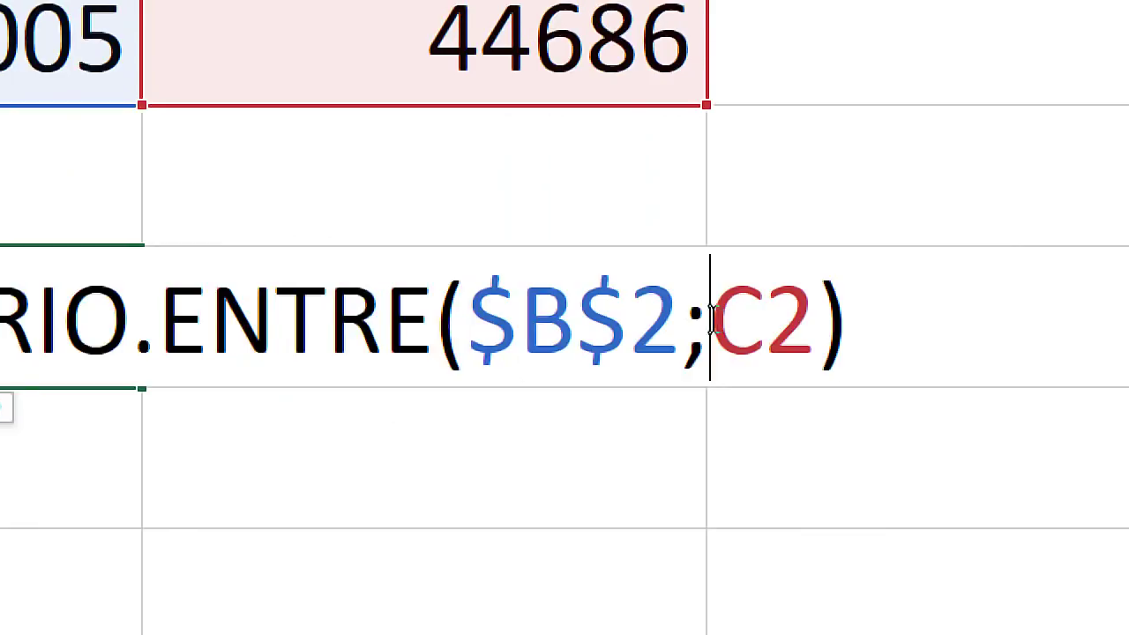
{"action": "type", "text": "$"}
{"action": "left_click", "coordinate": [653, 319]}
{"action": "left_click", "coordinate": [514, 319]}
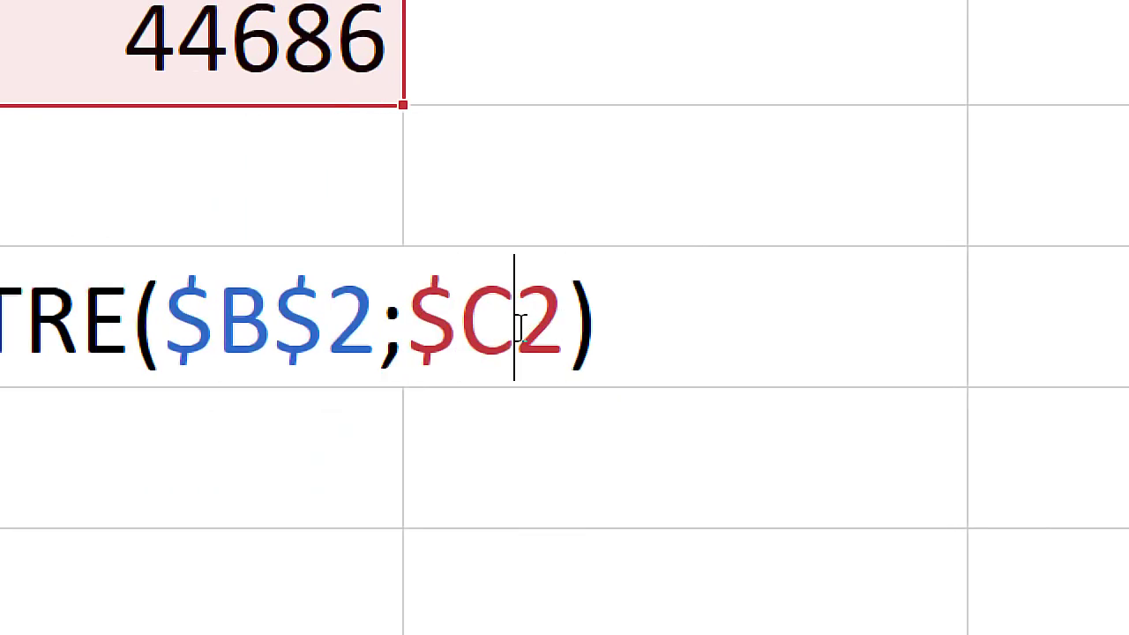
{"action": "type", "text": "$"}
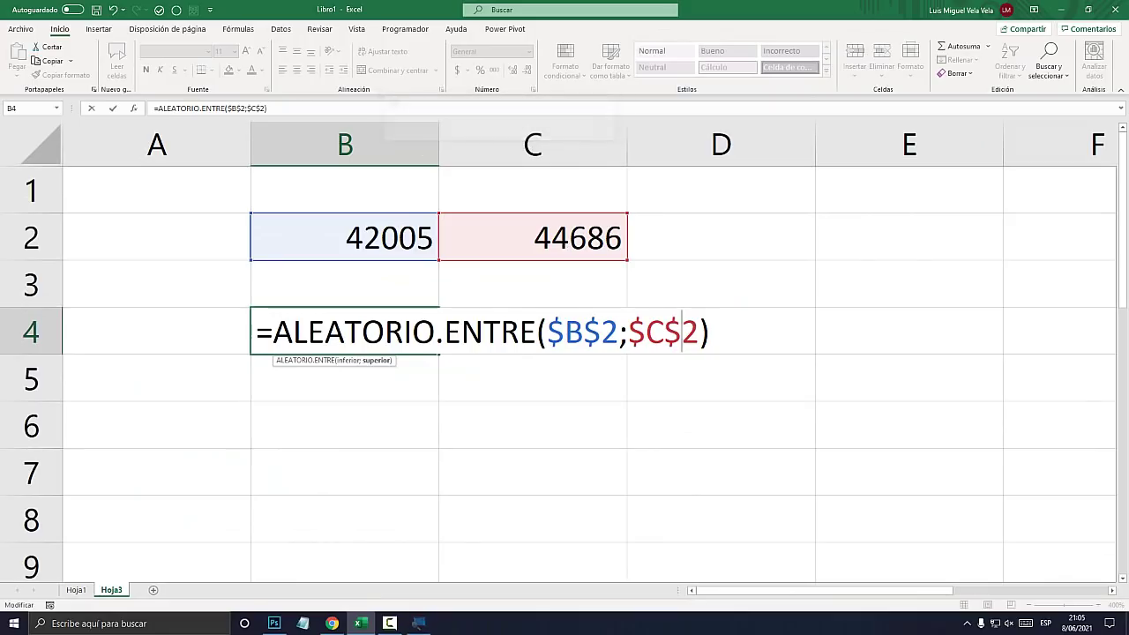
Commit the formula in B4 and fill it down column B to row 43.
{"action": "key", "text": "Return"}
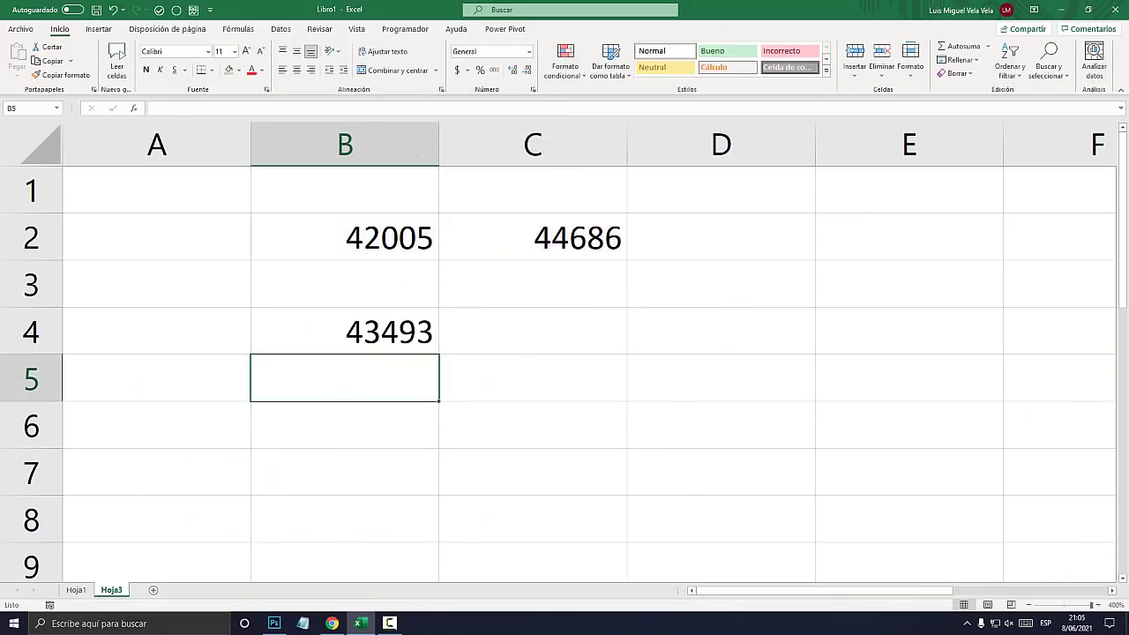
{"action": "left_click", "coordinate": [344, 331]}
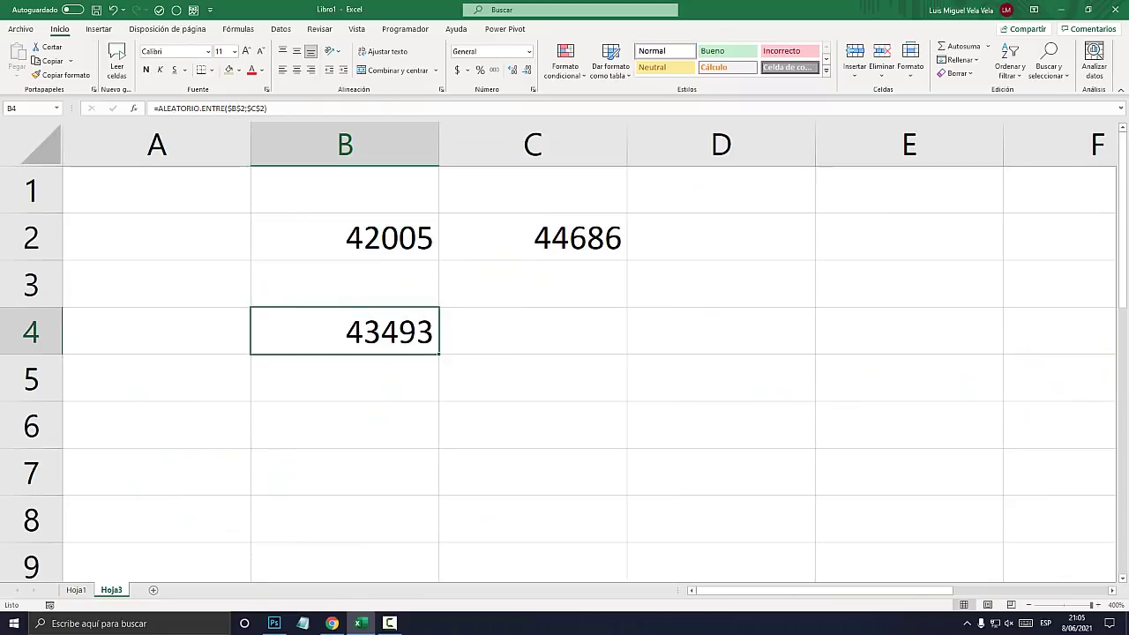
{"action": "left_click_drag", "start_coordinate": [439, 354], "coordinate": [441, 453]}
{"action": "scroll", "coordinate": [441, 453], "scroll_direction": "up", "scroll_amount": 11}
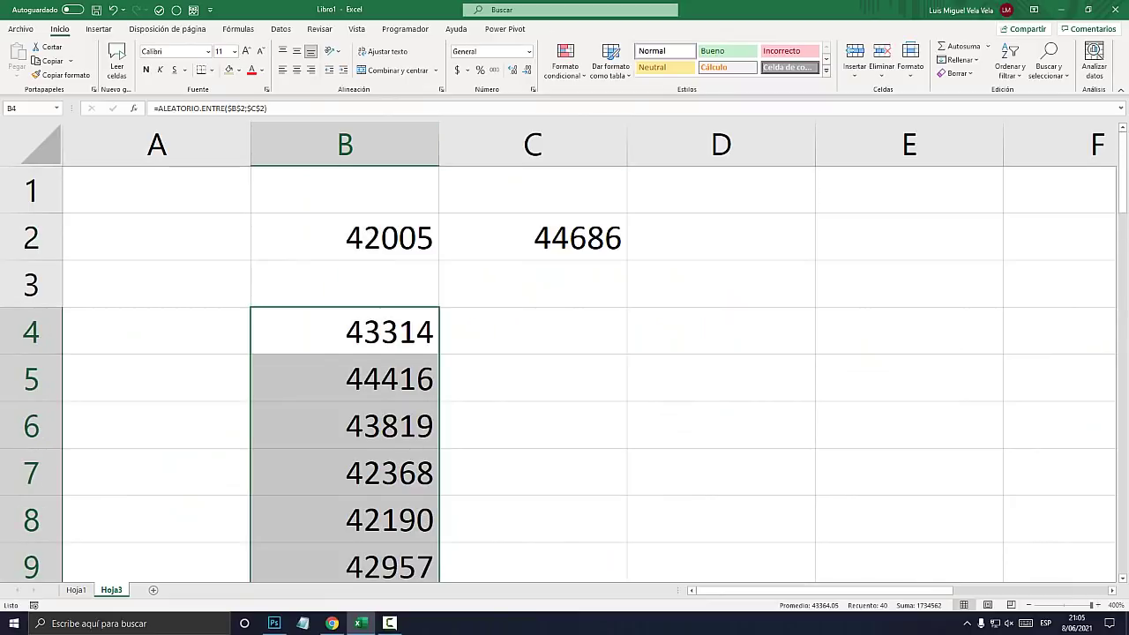
{"action": "key", "text": "F2"}
{"action": "key", "text": "Escape"}
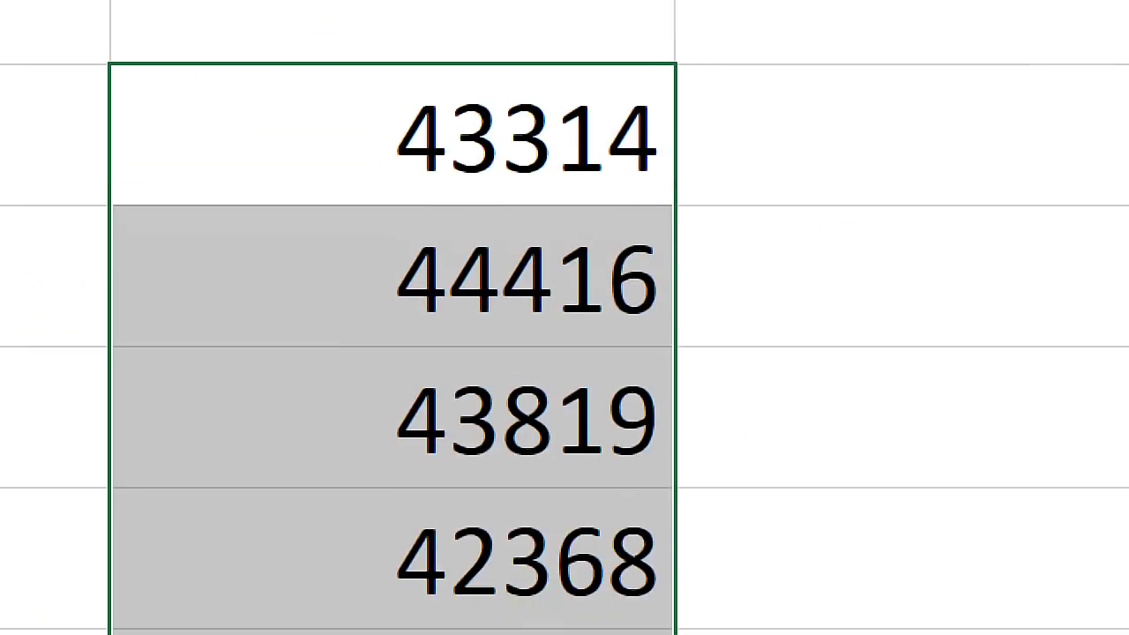
Format the random serial numbers in column B as Fecha corta.
{"action": "left_click", "coordinate": [529, 51]}
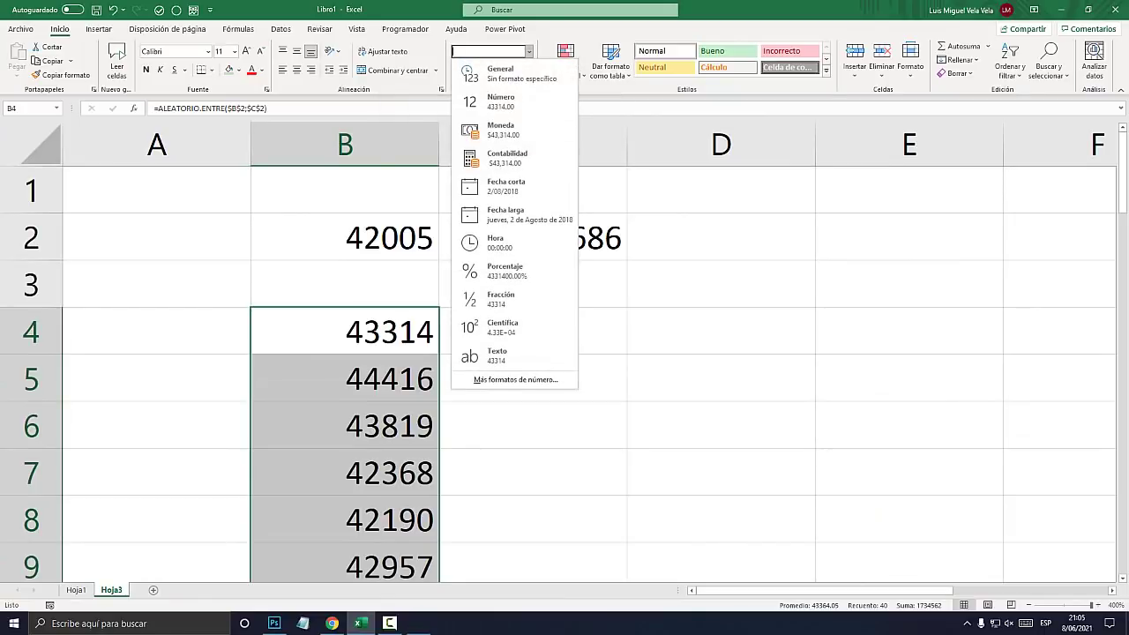
{"action": "key", "text": "super+plus"}
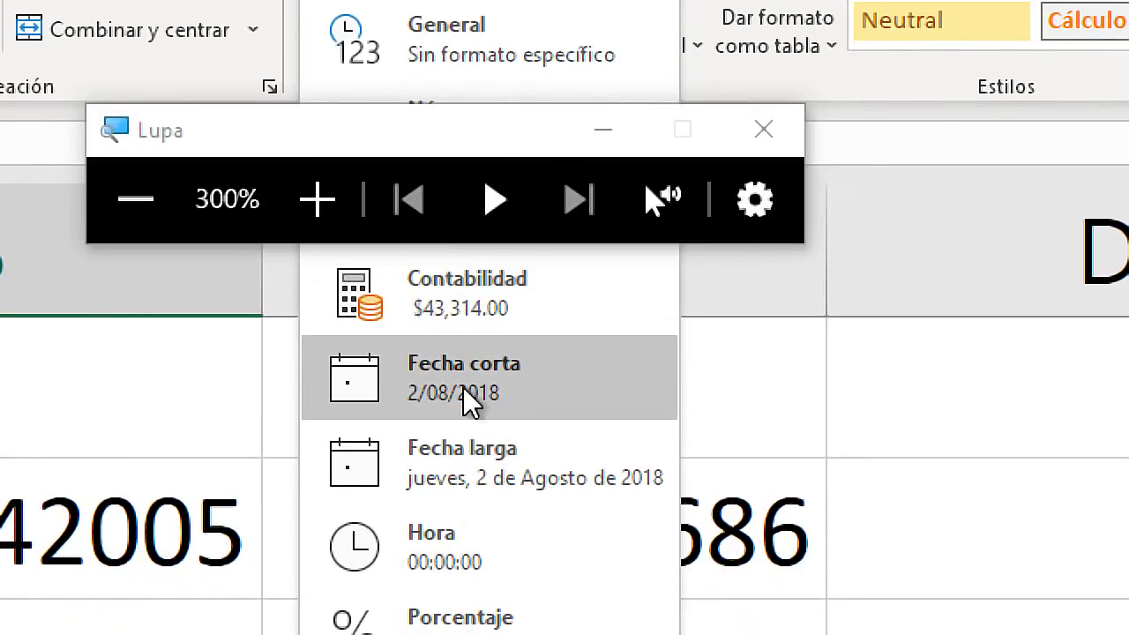
{"action": "left_click", "coordinate": [470, 401]}
{"action": "key", "text": "super+Escape"}
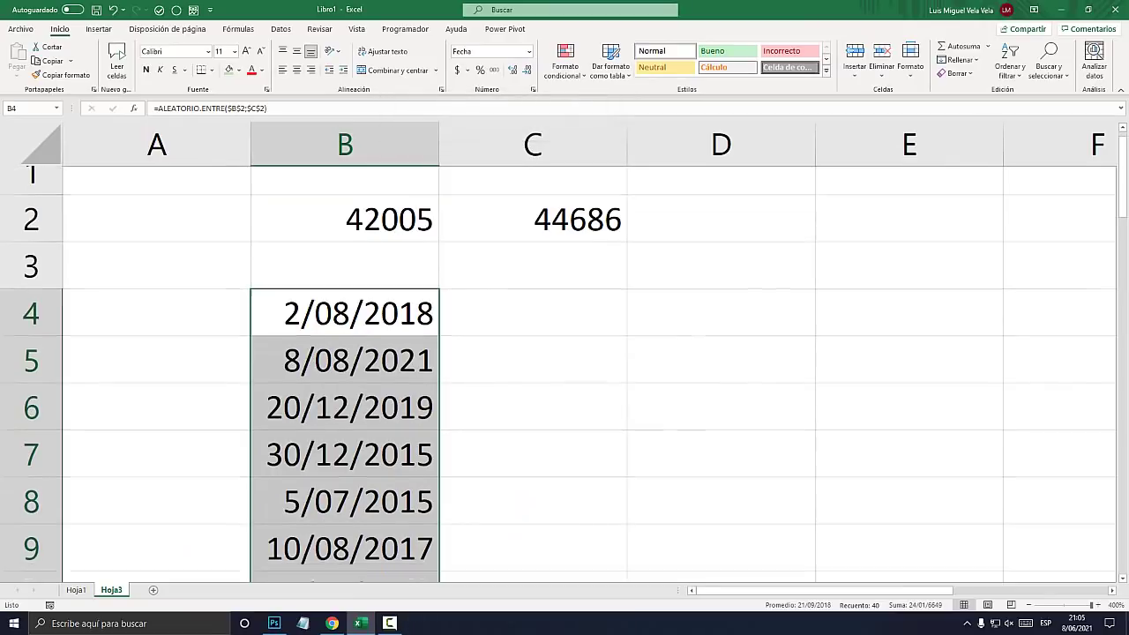
{"action": "scroll", "coordinate": [564, 370], "scroll_direction": "down", "scroll_amount": 7}
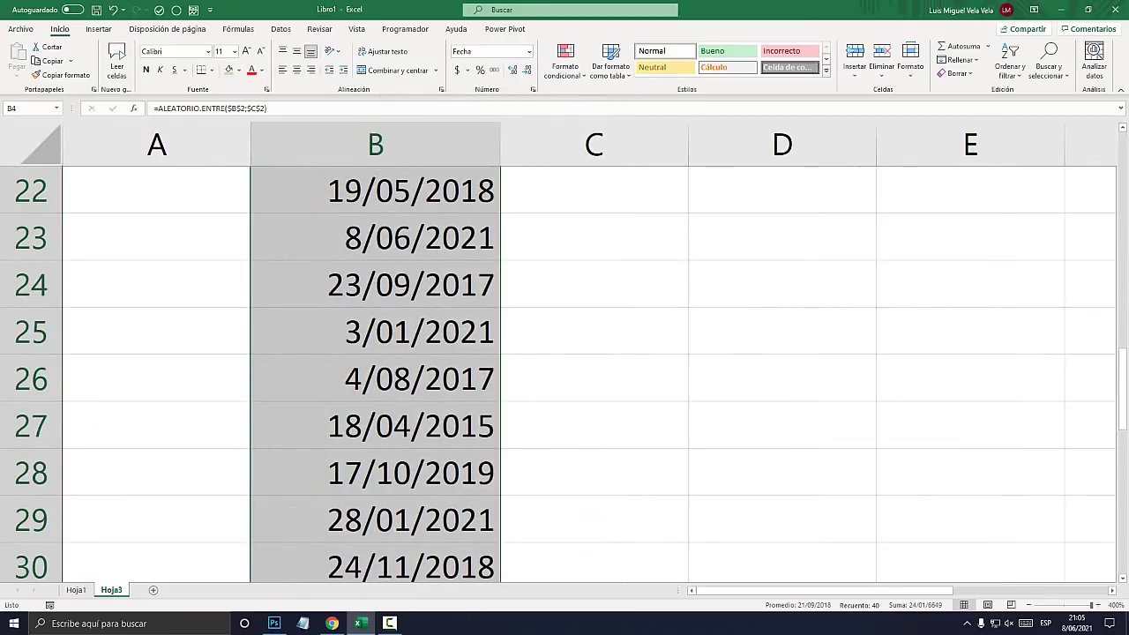
{"action": "scroll", "coordinate": [564, 371], "scroll_direction": "up", "scroll_amount": 7}
Widen column B so every short date fits.
{"action": "left_click", "coordinate": [376, 305]}
{"action": "scroll", "coordinate": [564, 370], "scroll_direction": "down", "scroll_amount": 8}
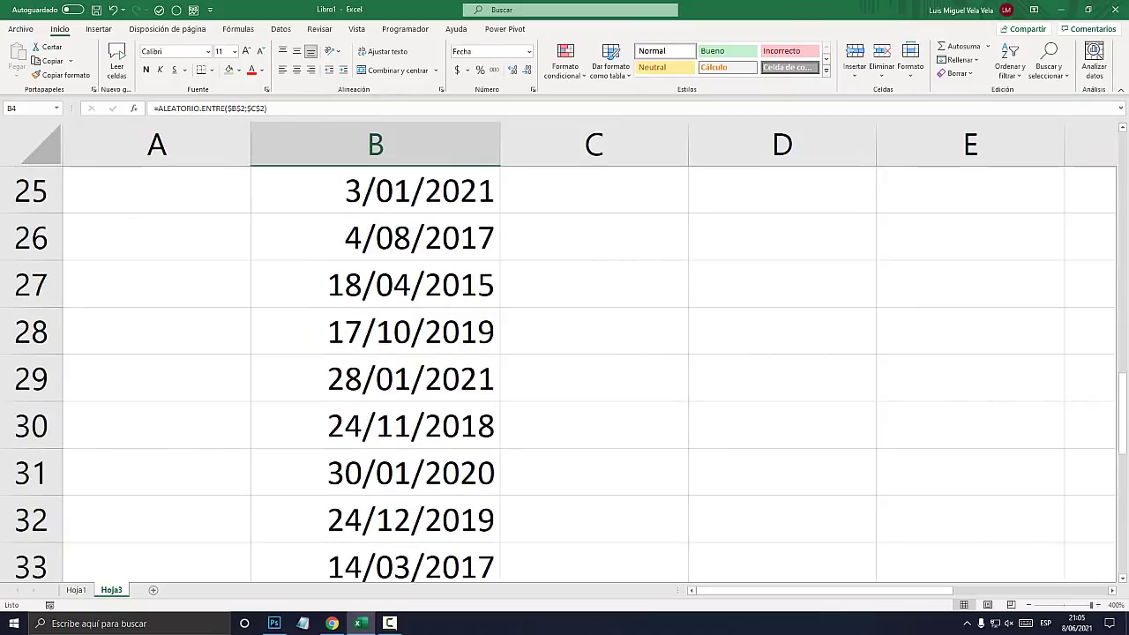
{"action": "scroll", "coordinate": [564, 371], "scroll_direction": "down", "scroll_amount": 5}
{"action": "scroll", "coordinate": [565, 371], "scroll_direction": "up", "scroll_amount": 8}
{"action": "scroll", "coordinate": [565, 371], "scroll_direction": "up", "scroll_amount": 5}
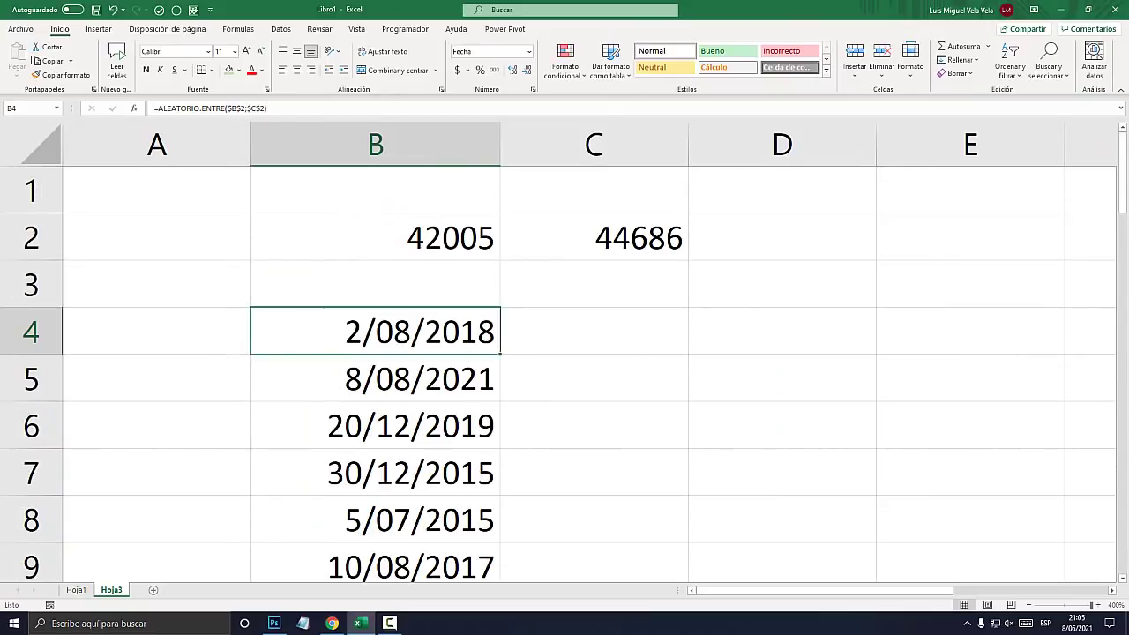
Check the limits 42005 in B2 and 44686 in C2, then return to B4.
{"action": "left_click", "coordinate": [375, 236]}
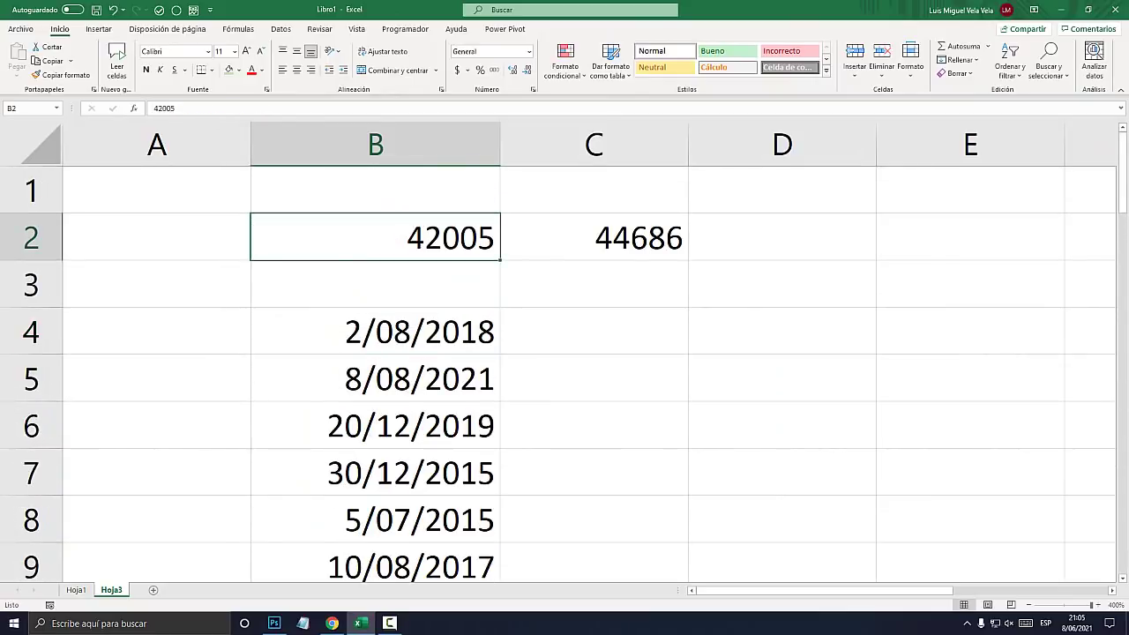
{"action": "left_click", "coordinate": [594, 237]}
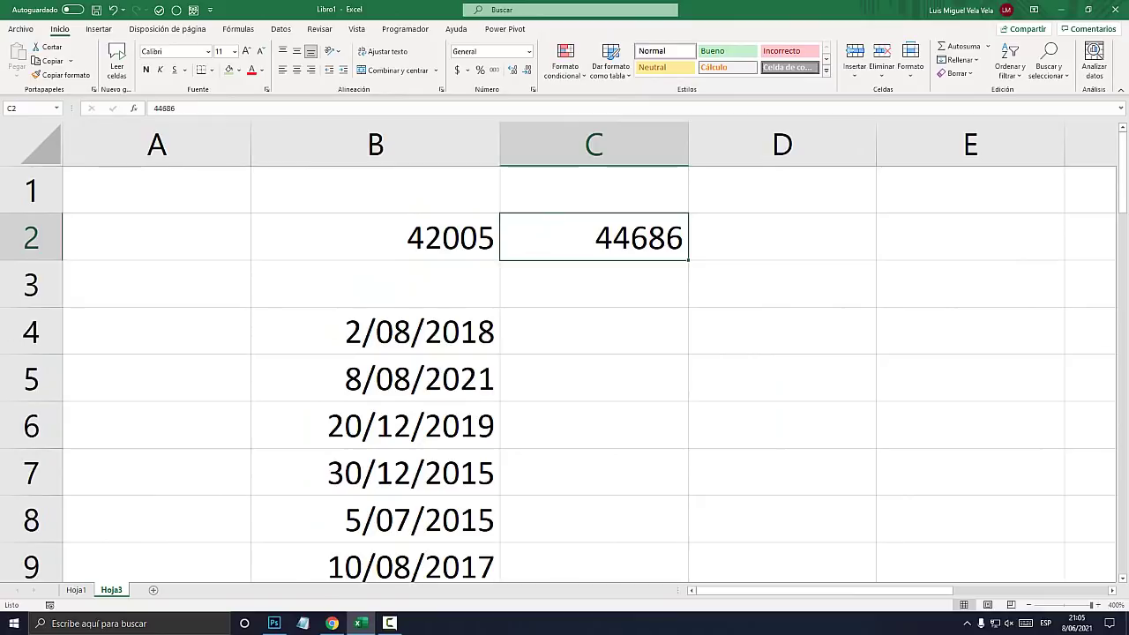
{"action": "left_click", "coordinate": [376, 331]}
Recalculate the random dates several times with F9, then select B4:B43.
{"action": "key", "text": "F9"}
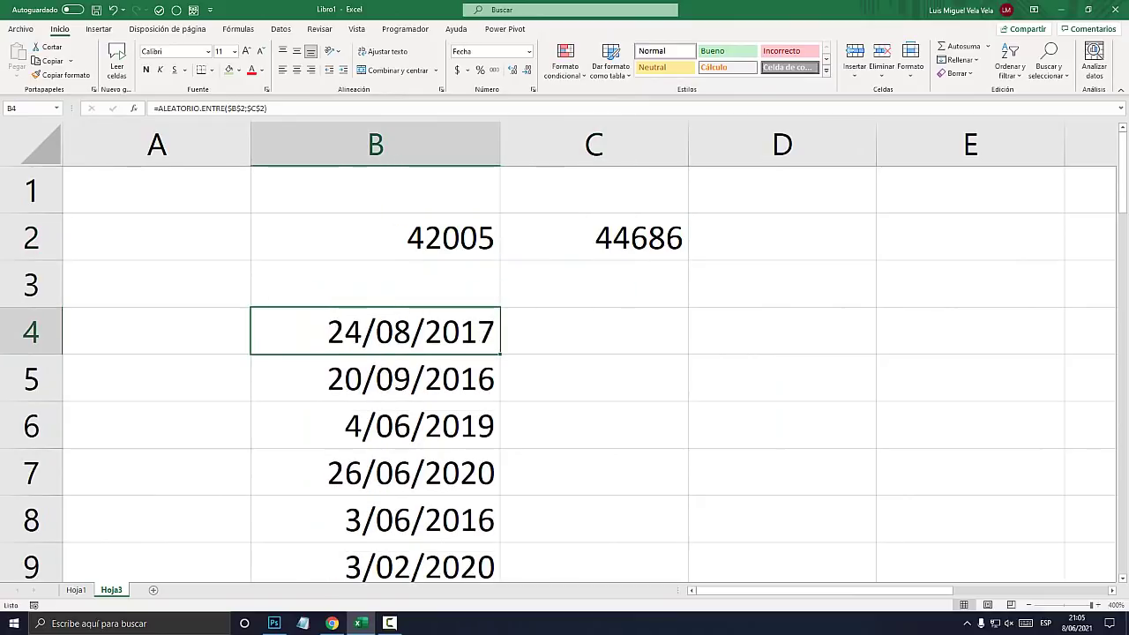
{"action": "key", "text": "F9"}
{"action": "key", "text": "F9"}
{"action": "key", "text": "F9"}
{"action": "key", "text": "F9"}
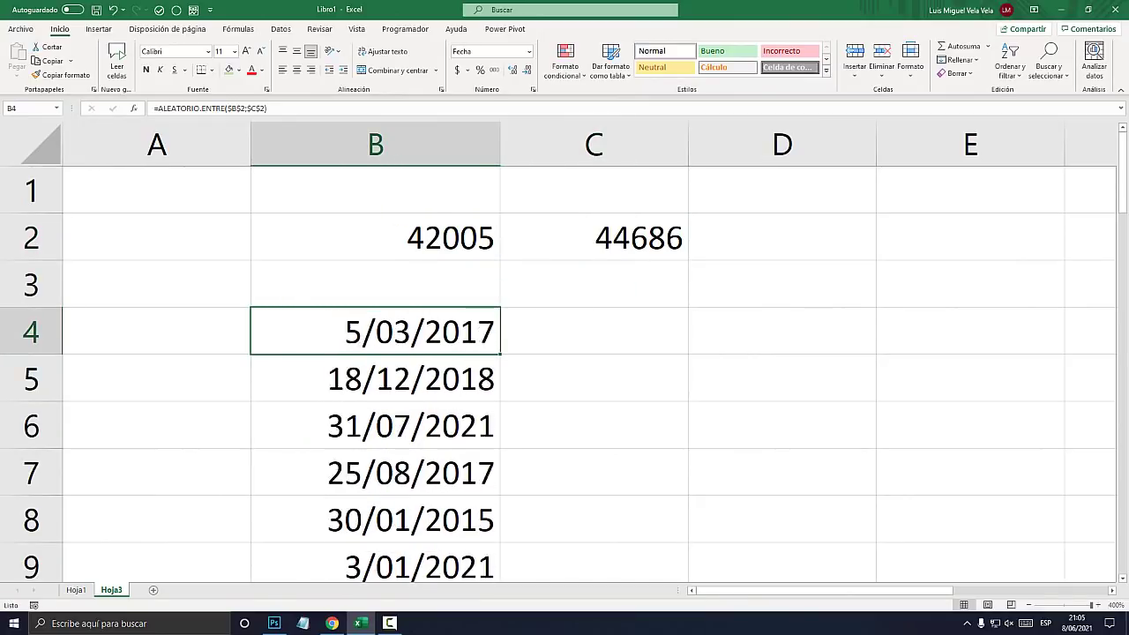
{"action": "key", "text": "F9"}
{"action": "key", "text": "F9"}
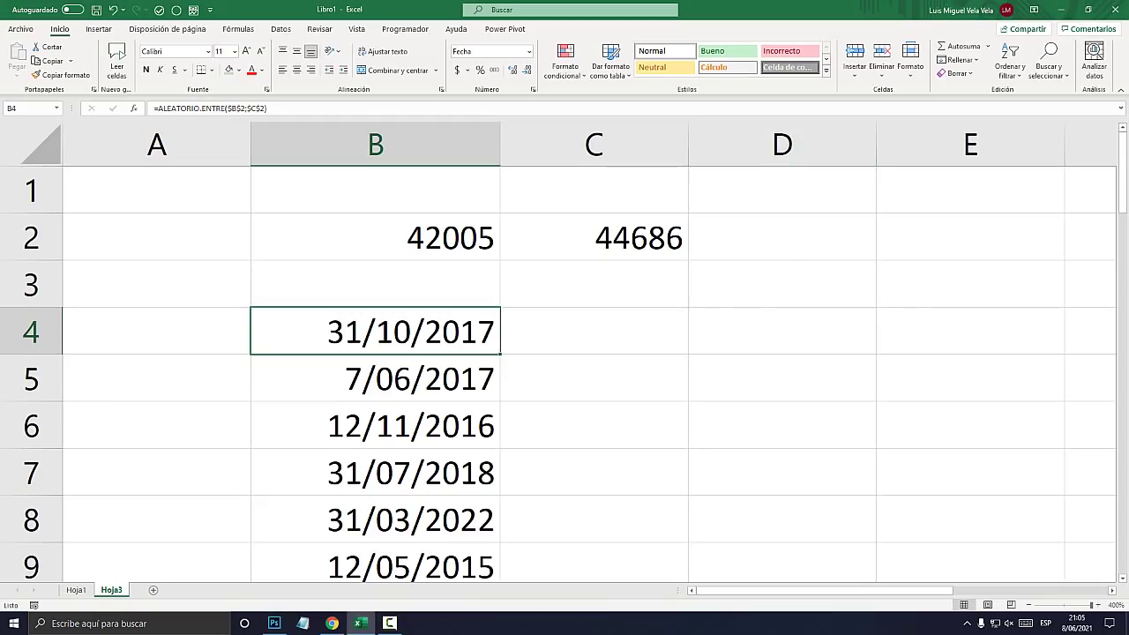
{"action": "left_click", "coordinate": [375, 425]}
{"action": "key", "text": "F9"}
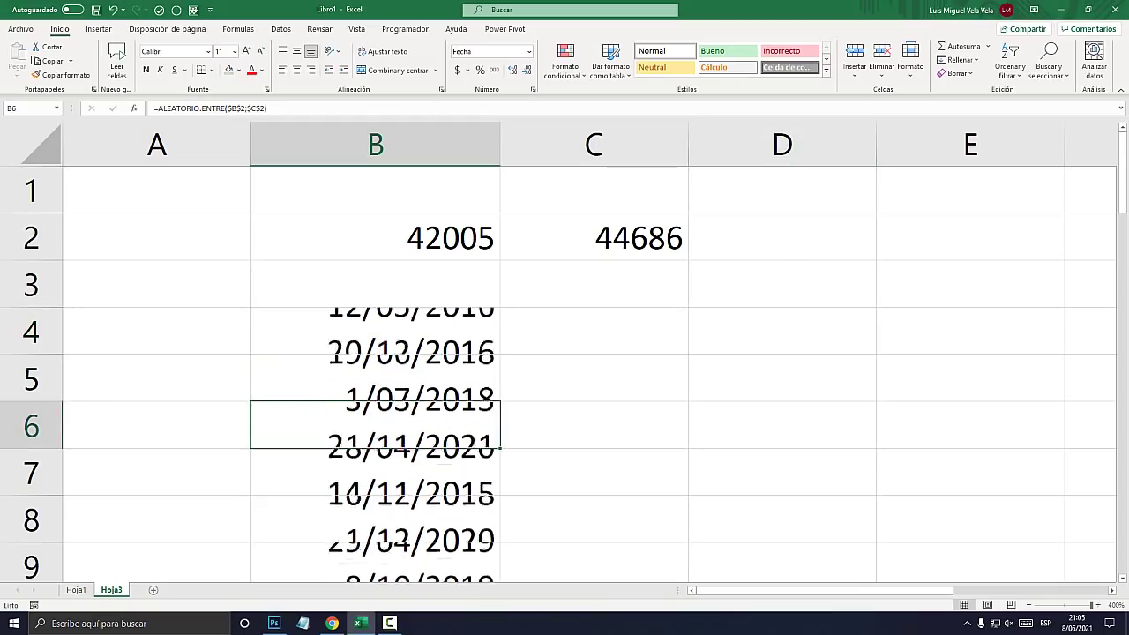
{"action": "key", "text": "F9"}
{"action": "key", "text": "F9"}
{"action": "scroll", "coordinate": [565, 375], "scroll_direction": "down", "scroll_amount": 3}
{"action": "scroll", "coordinate": [565, 374], "scroll_direction": "up", "scroll_amount": 3}
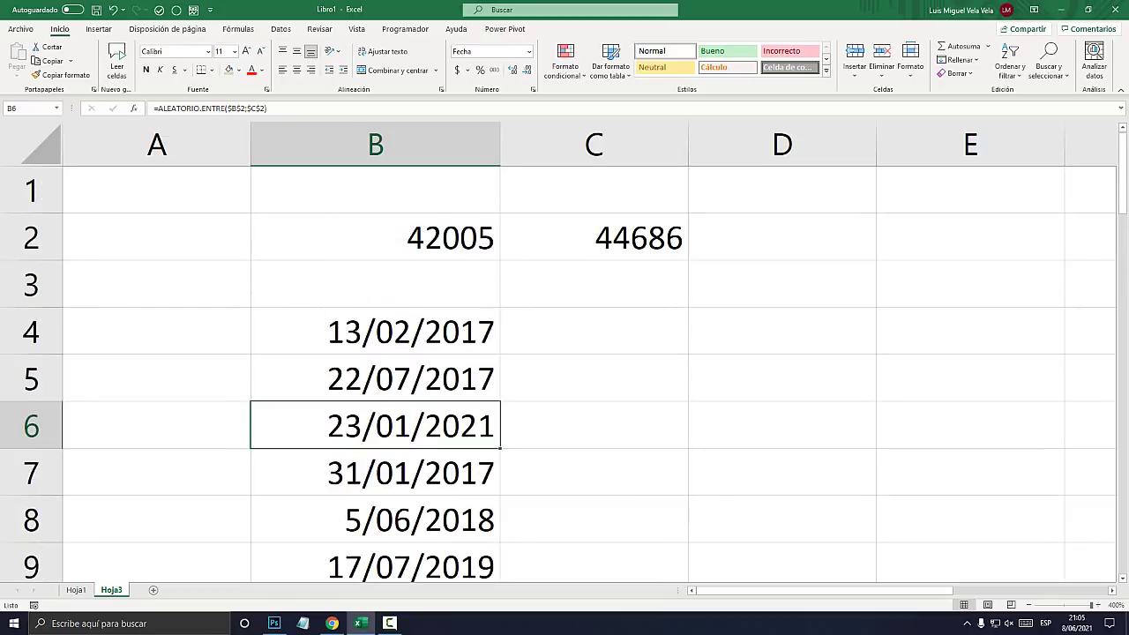
{"action": "mouse_move", "coordinate": [375, 331]}
{"action": "left_mouse_down"}
{"action": "mouse_move", "coordinate": [502, 584]}
{"action": "mouse_move", "coordinate": [494, 529]}
{"action": "left_mouse_up"}
Copy the random dates and paste them into C4 as values, formatted as Fecha corta.
{"action": "right_click", "coordinate": [411, 418]}
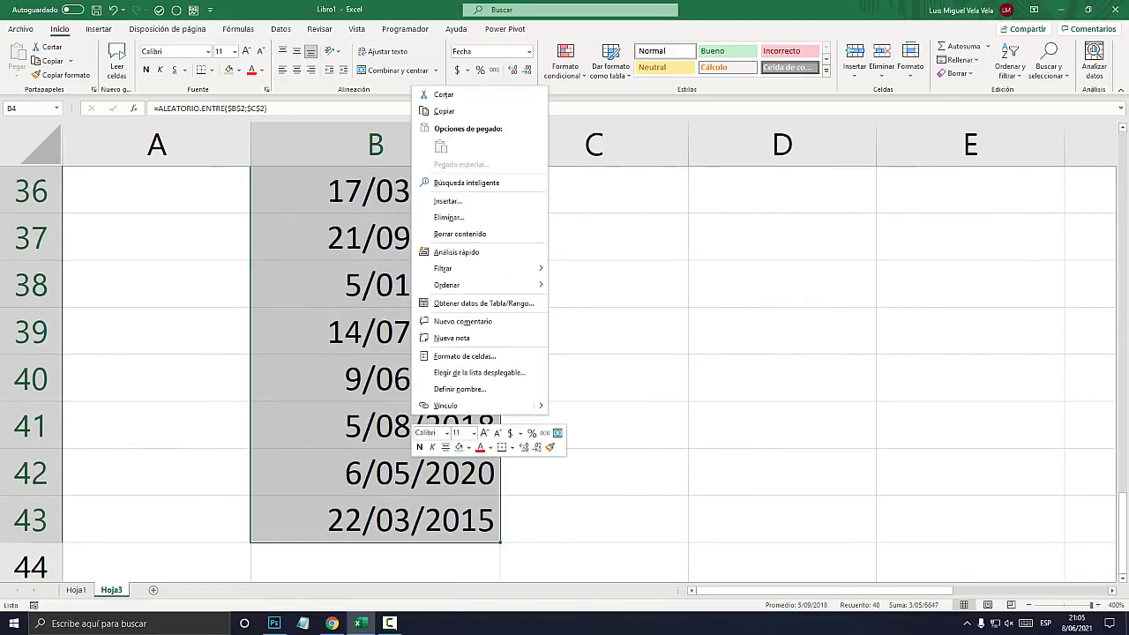
{"action": "left_click", "coordinate": [427, 95]}
{"action": "scroll", "coordinate": [565, 370], "scroll_direction": "up", "scroll_amount": 12}
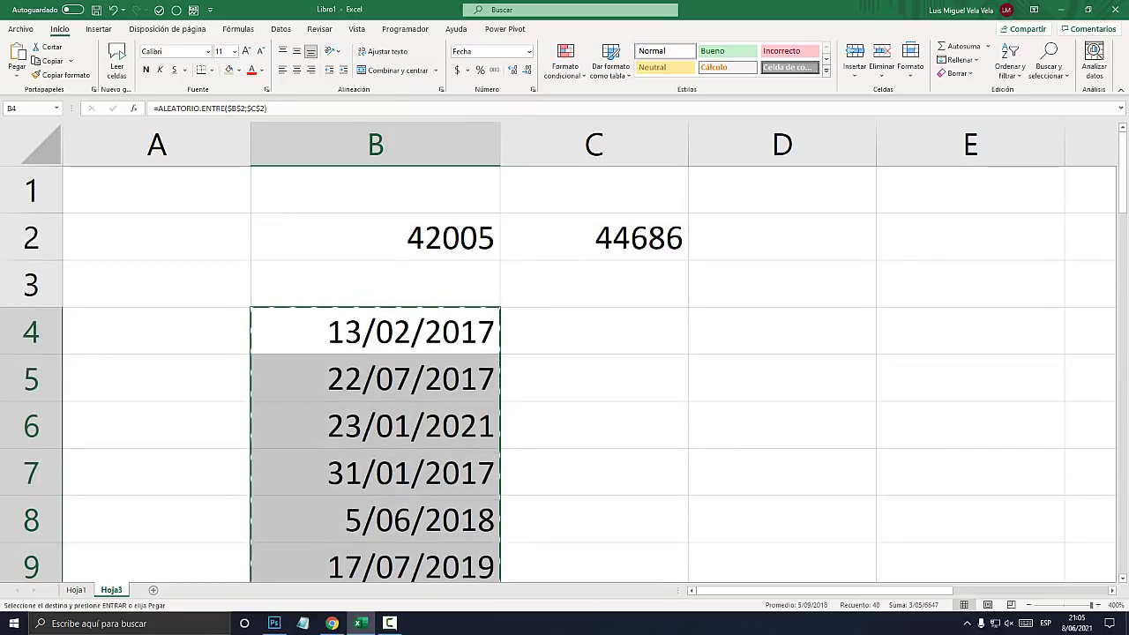
{"action": "left_click", "coordinate": [576, 331]}
{"action": "right_click", "coordinate": [576, 331]}
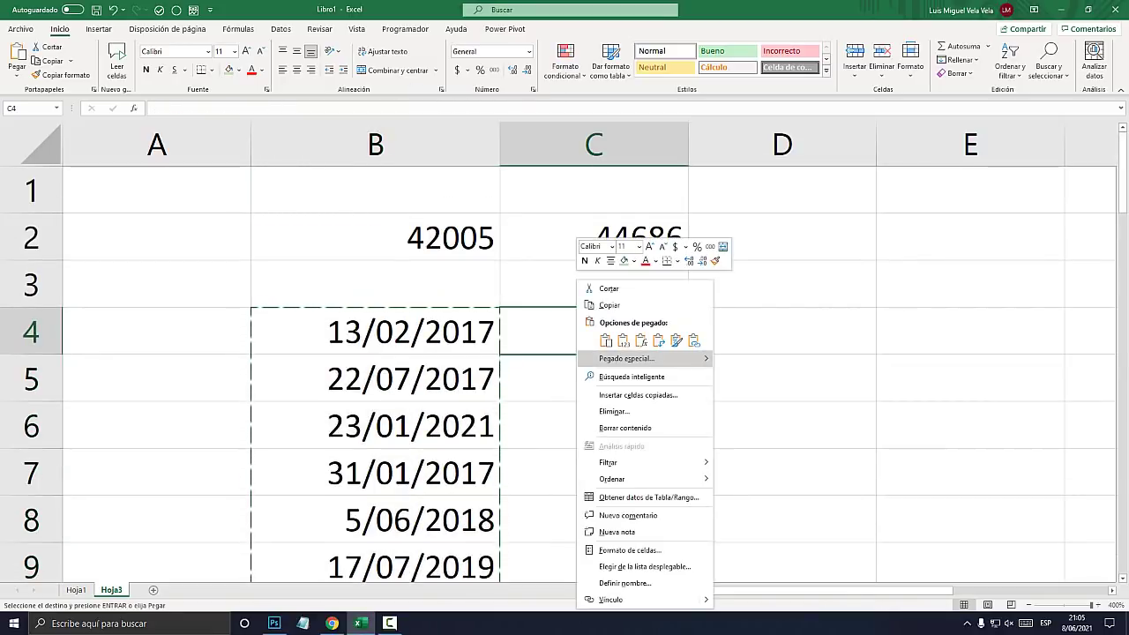
{"action": "mouse_move", "coordinate": [706, 358]}
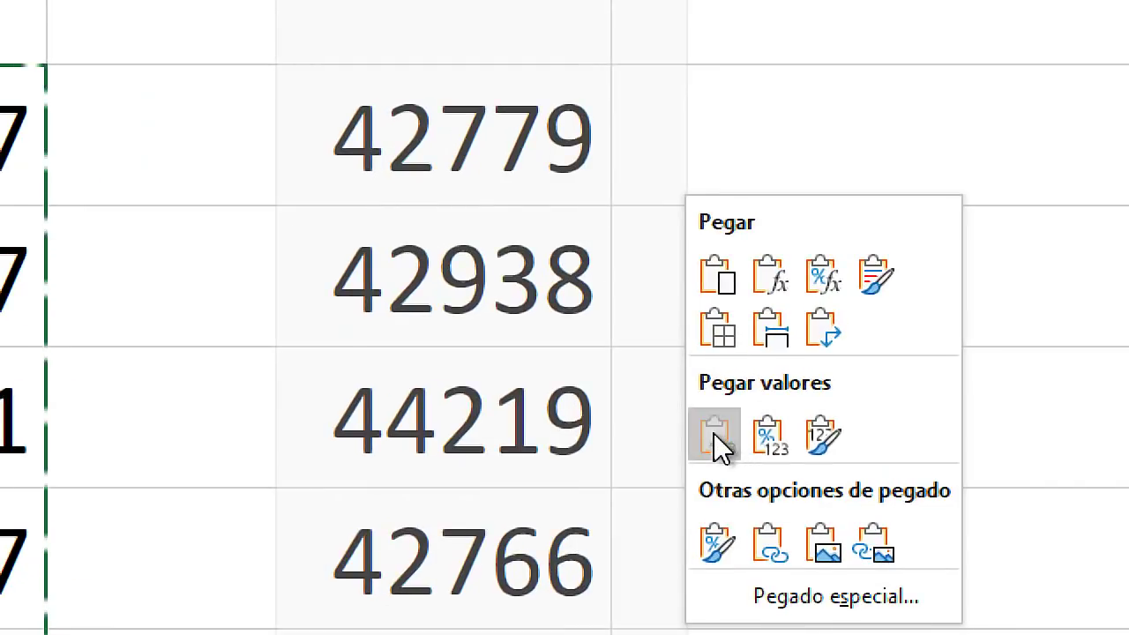
{"action": "left_click", "coordinate": [729, 440]}
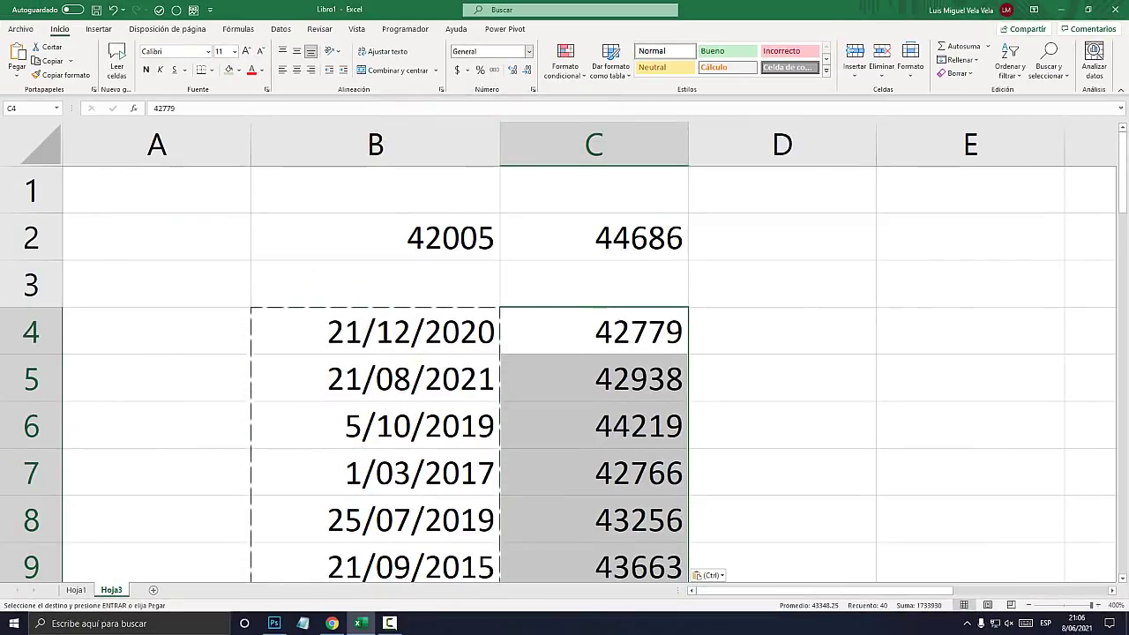
{"action": "left_click", "coordinate": [529, 51]}
{"action": "left_click", "coordinate": [506, 185]}
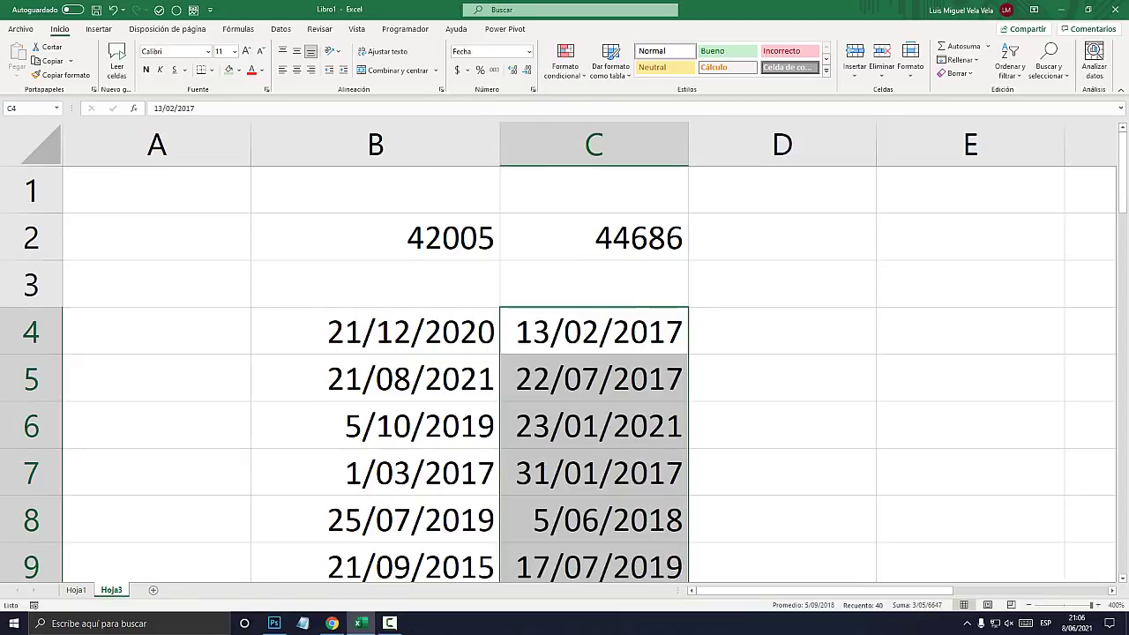
Recalculate column B five times with F9 and confirm C4 keeps its fixed pasted date.
{"action": "left_click", "coordinate": [782, 331]}
{"action": "left_click", "coordinate": [594, 331]}
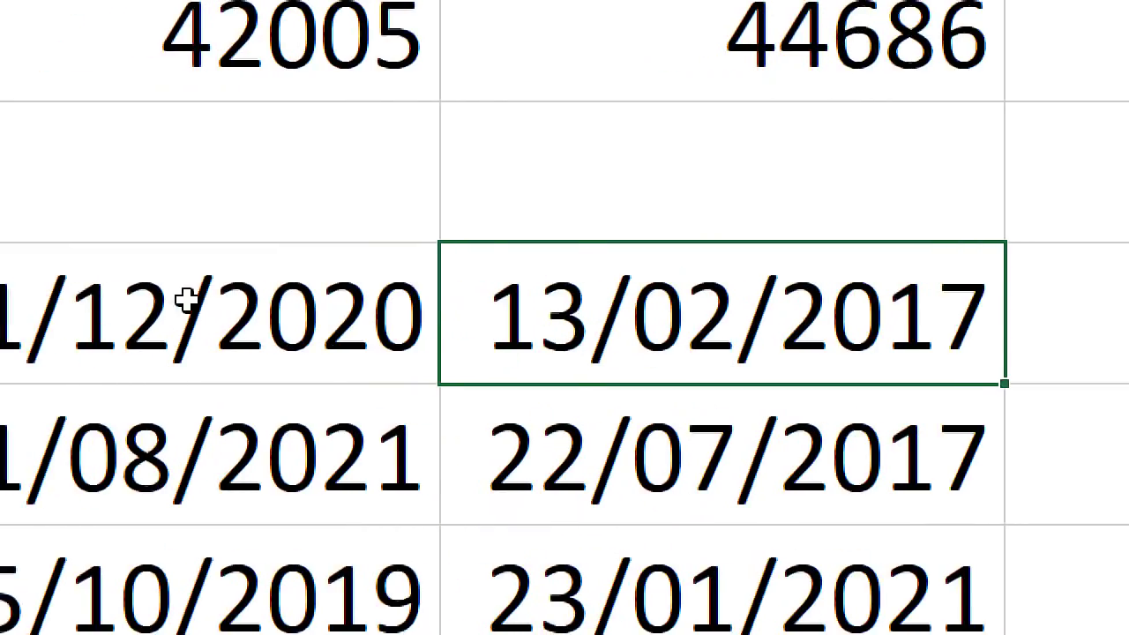
{"action": "left_click", "coordinate": [448, 351]}
{"action": "key", "text": "F9"}
{"action": "key", "text": "F9"}
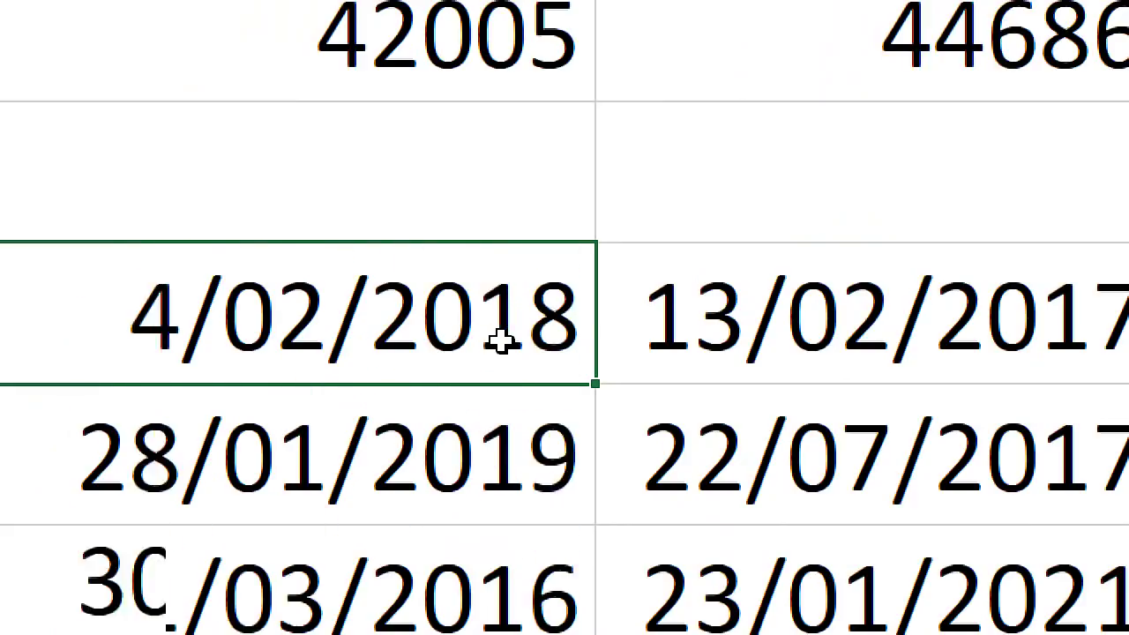
{"action": "key", "text": "F9"}
{"action": "key", "text": "F9"}
{"action": "key", "text": "F9"}
{"action": "key", "text": "F9"}
{"action": "key", "text": "F9"}
{"action": "key", "text": "F9"}
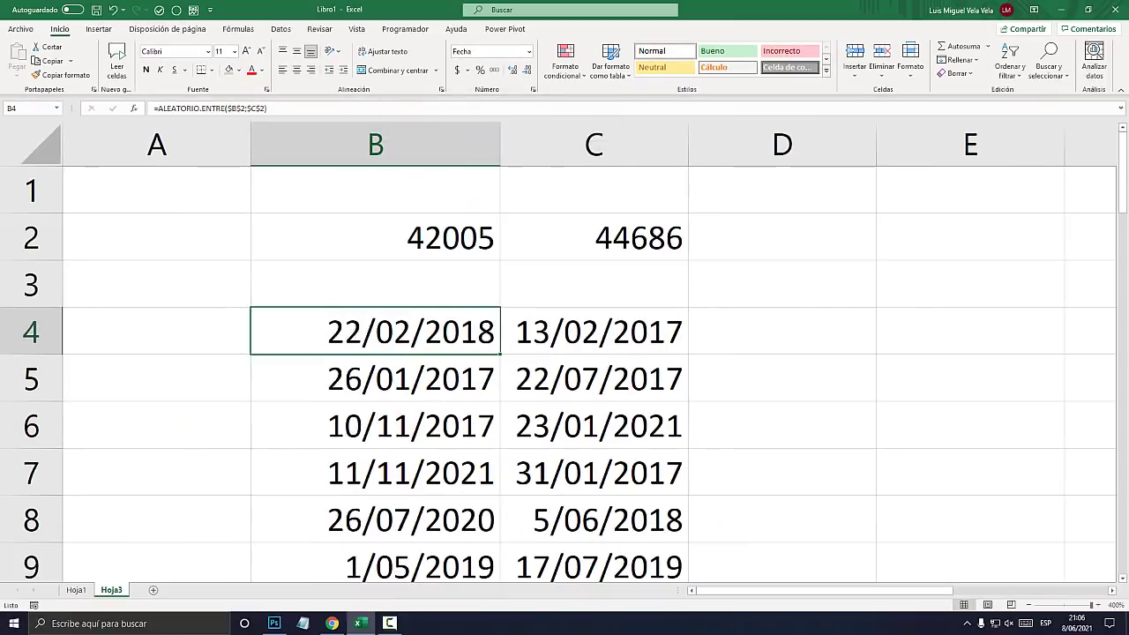
{"action": "key", "text": "F9"}
{"action": "key", "text": "F9"}
{"action": "key", "text": "F9"}
{"action": "key", "text": "F9"}
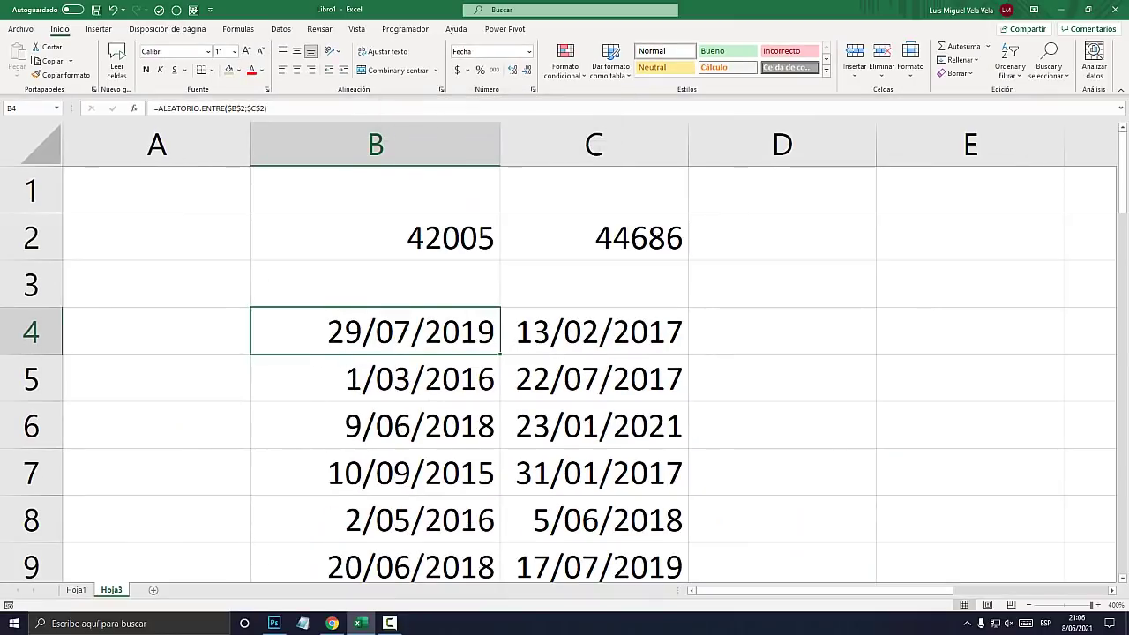
{"action": "key", "text": "F9"}
{"action": "key", "text": "F9"}
{"action": "key", "text": "F9"}
{"action": "key", "text": "F9"}
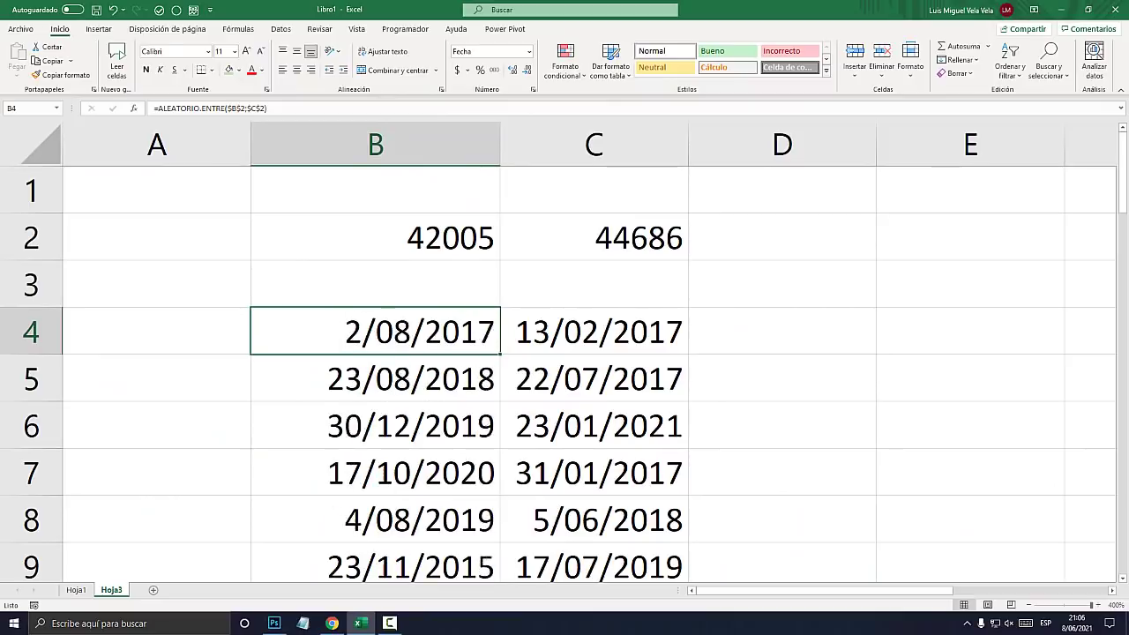
{"action": "key", "text": "F9"}
{"action": "key", "text": "F9"}
{"action": "key", "text": "Right"}
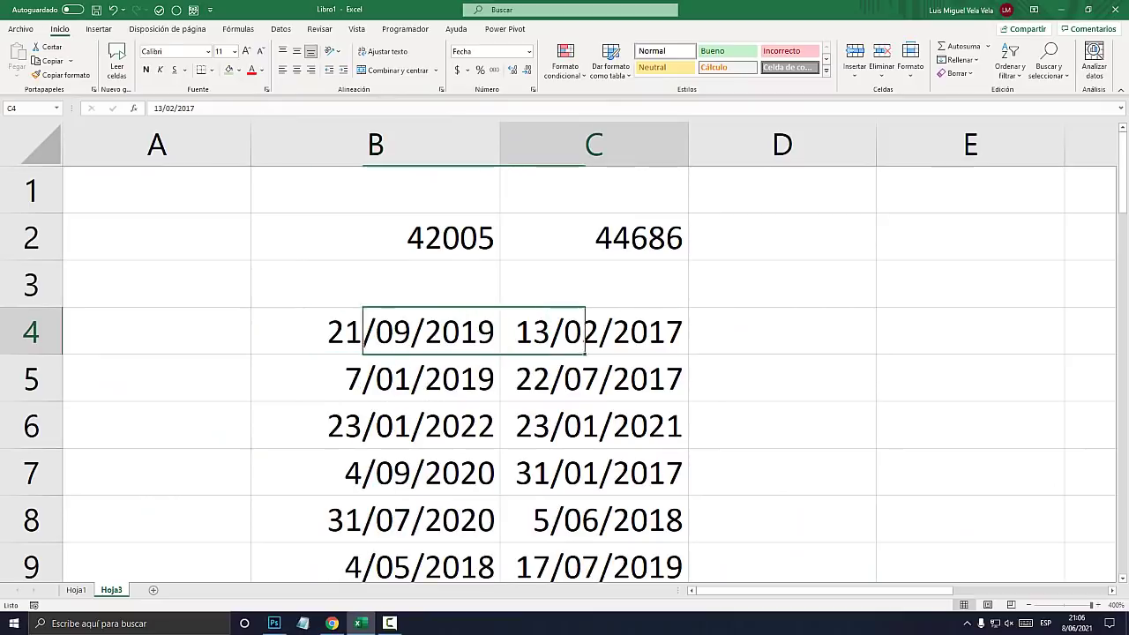
{"action": "scroll", "coordinate": [565, 353], "scroll_direction": "down", "scroll_amount": 7}
{"action": "scroll", "coordinate": [564, 353], "scroll_direction": "up", "scroll_amount": 7}
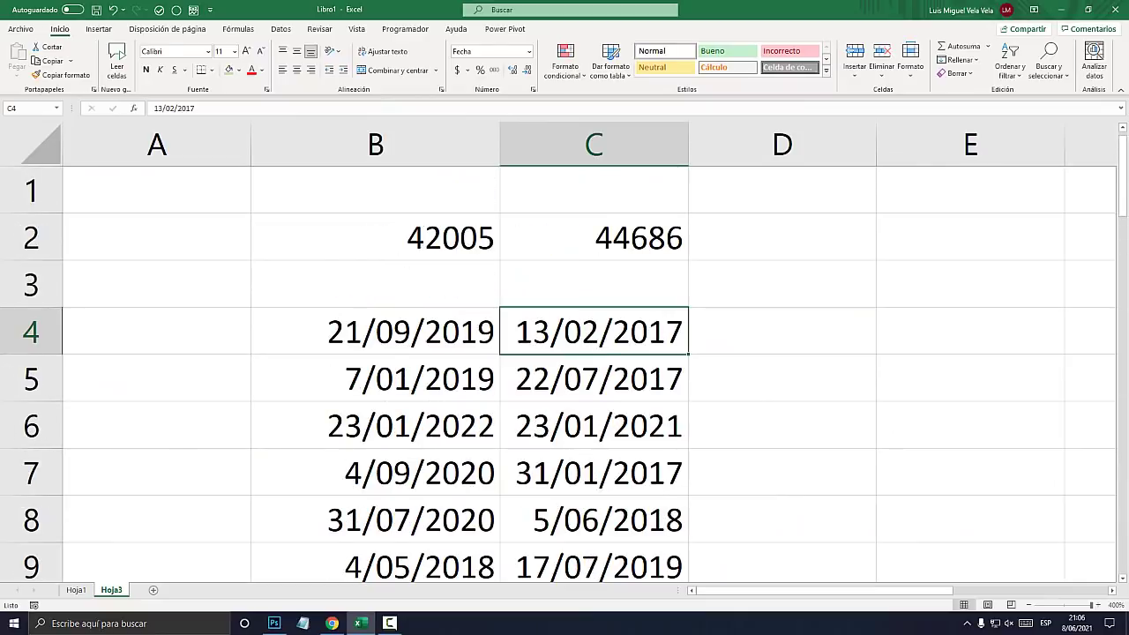